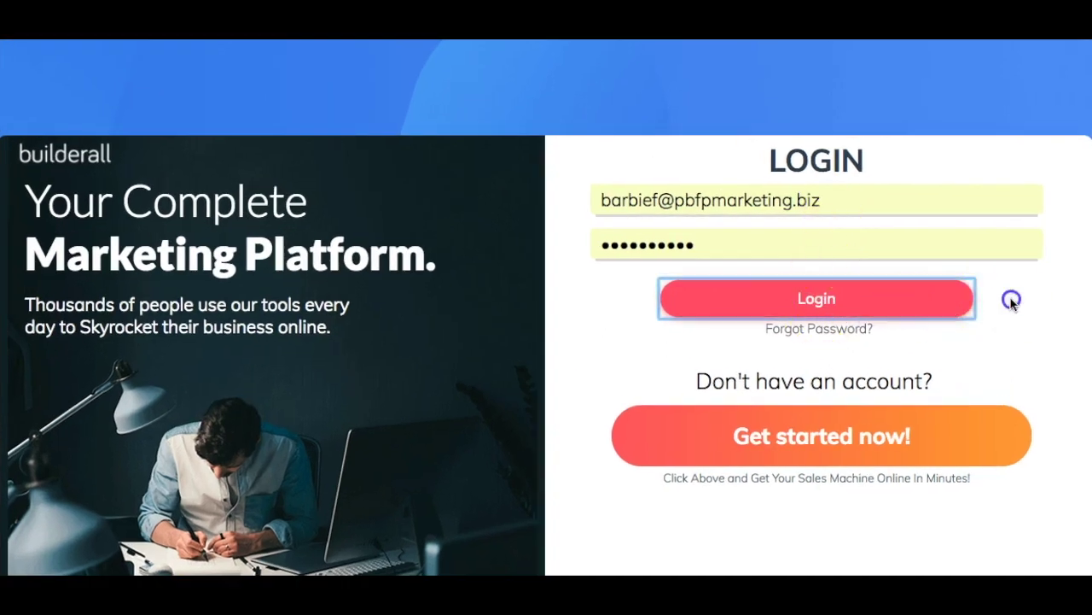
Step: Sign in to Builderall and dismiss the welcome popup on the dashboard
{"action": "left_click", "coordinate": [874, 301]}
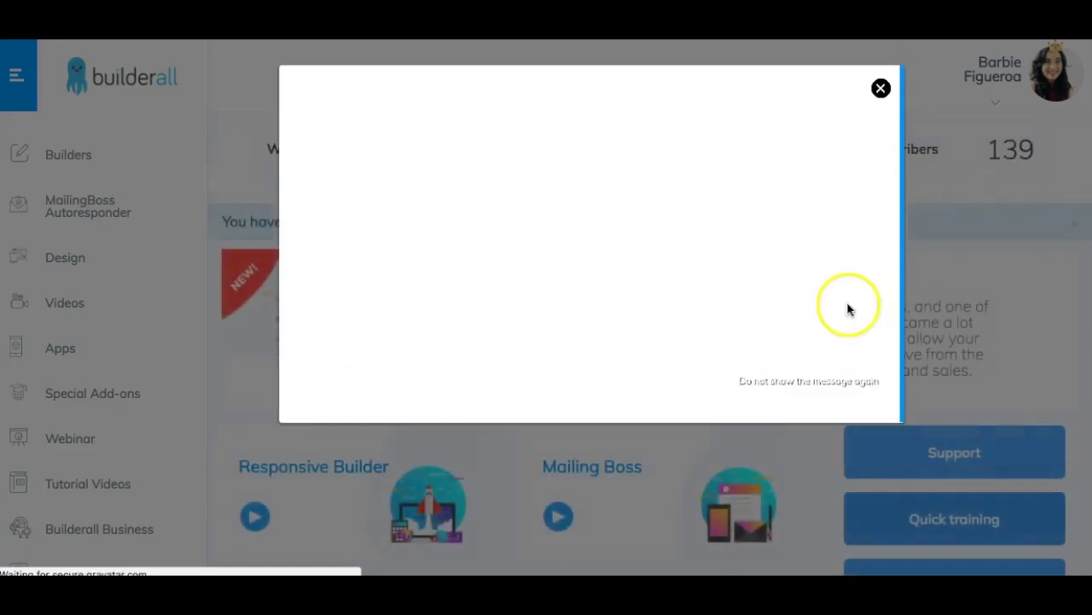
{"action": "left_click", "coordinate": [881, 89]}
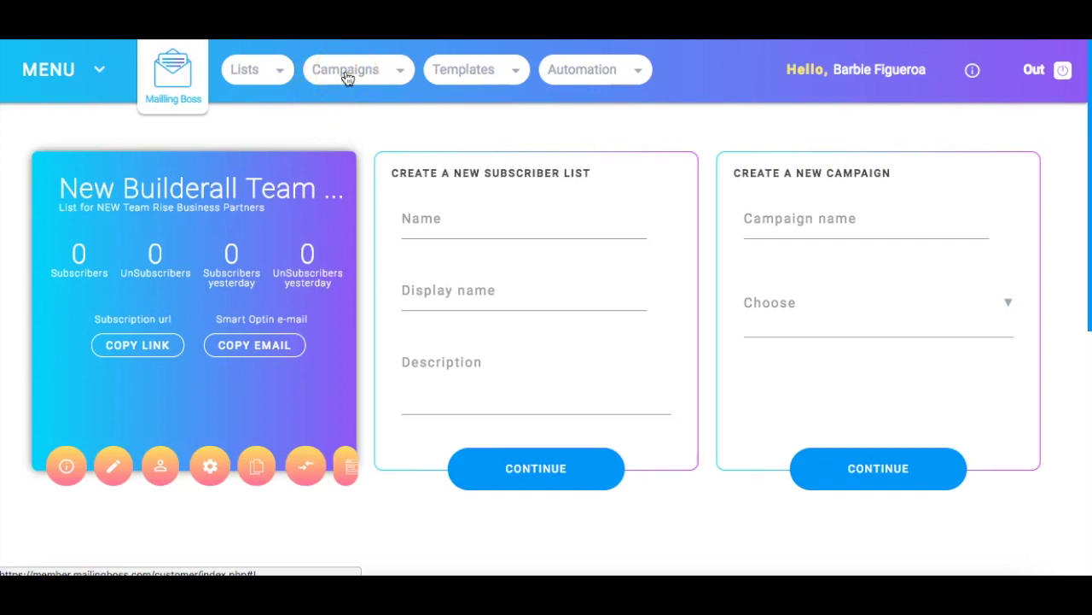
Step: Open the NEW Builderall Partners Follow Up Emails sequence under Email Sequences and hide the template panel
{"action": "left_click", "coordinate": [346, 75]}
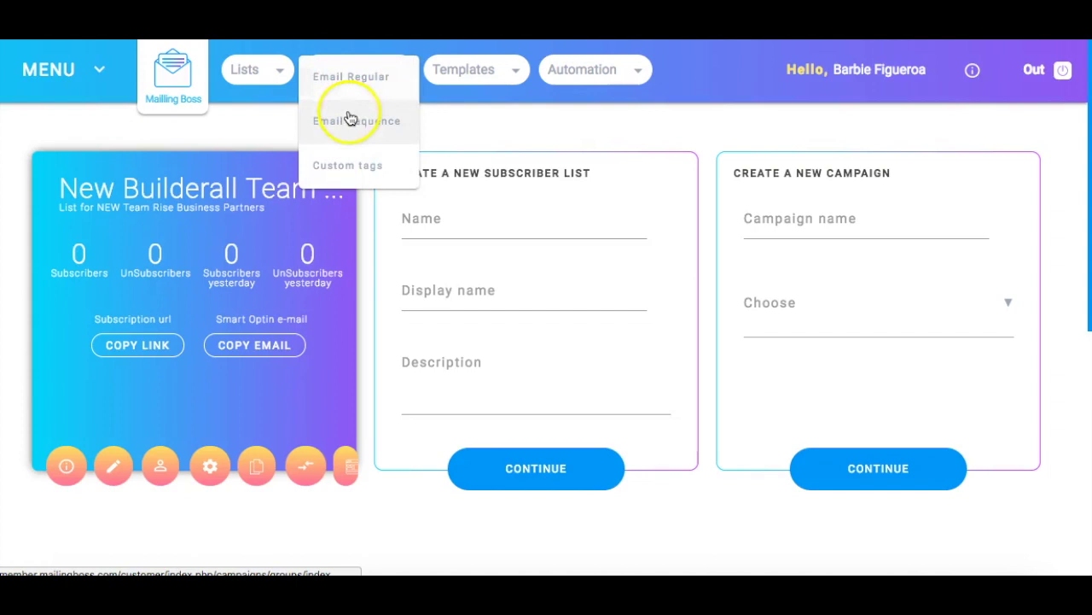
{"action": "left_click", "coordinate": [349, 122]}
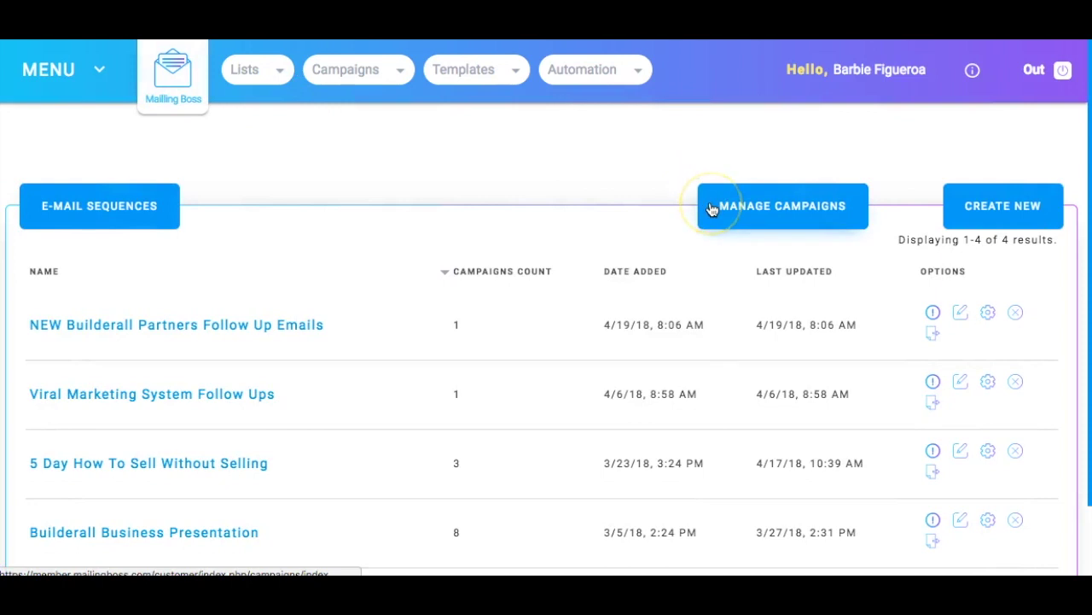
{"action": "left_click", "coordinate": [249, 335]}
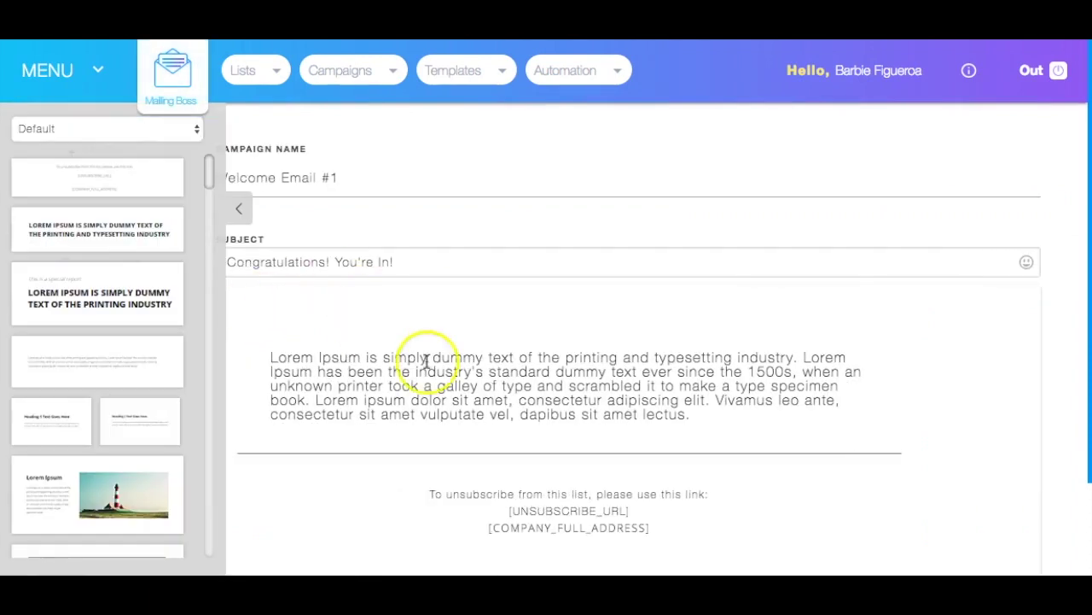
{"action": "left_click", "coordinate": [242, 217]}
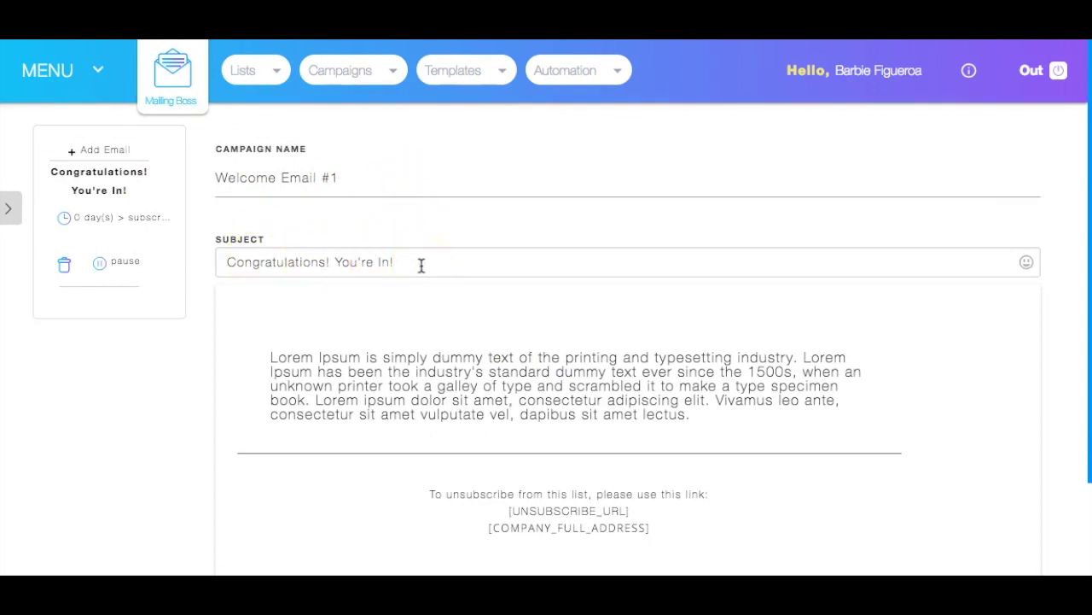
{"action": "scroll", "coordinate": [421, 265], "scroll_direction": "down", "scroll_amount": 1}
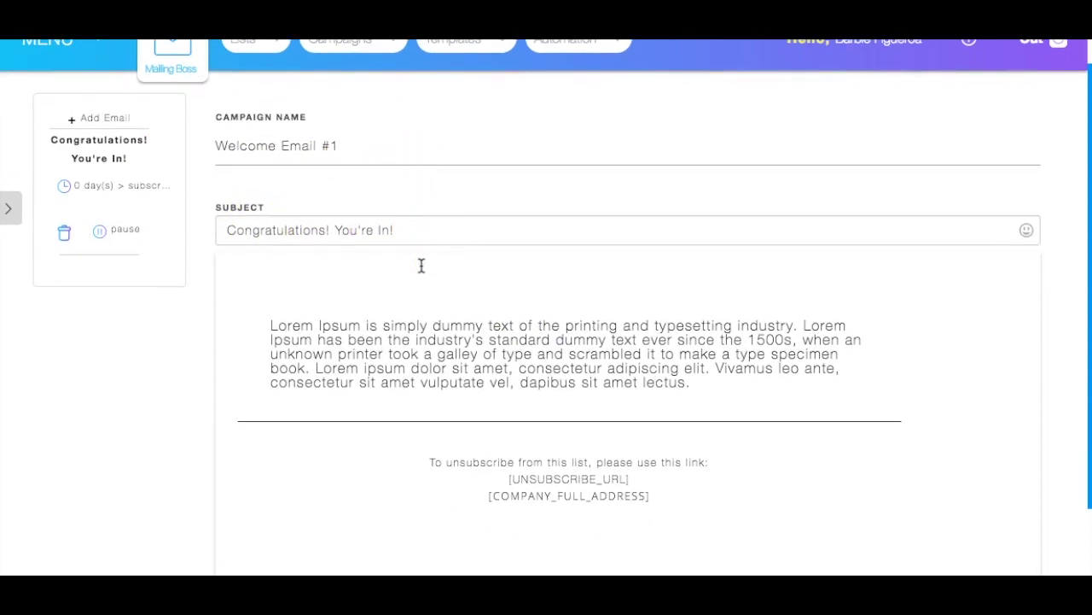
Step: Replace the Lorem Ipsum body with 'Welcome to the Team! I'm so happy you're here! You've Made a Great Decision!'
{"action": "left_click", "coordinate": [271, 325]}
{"action": "left_click_drag", "start_coordinate": [270, 325], "coordinate": [713, 382]}
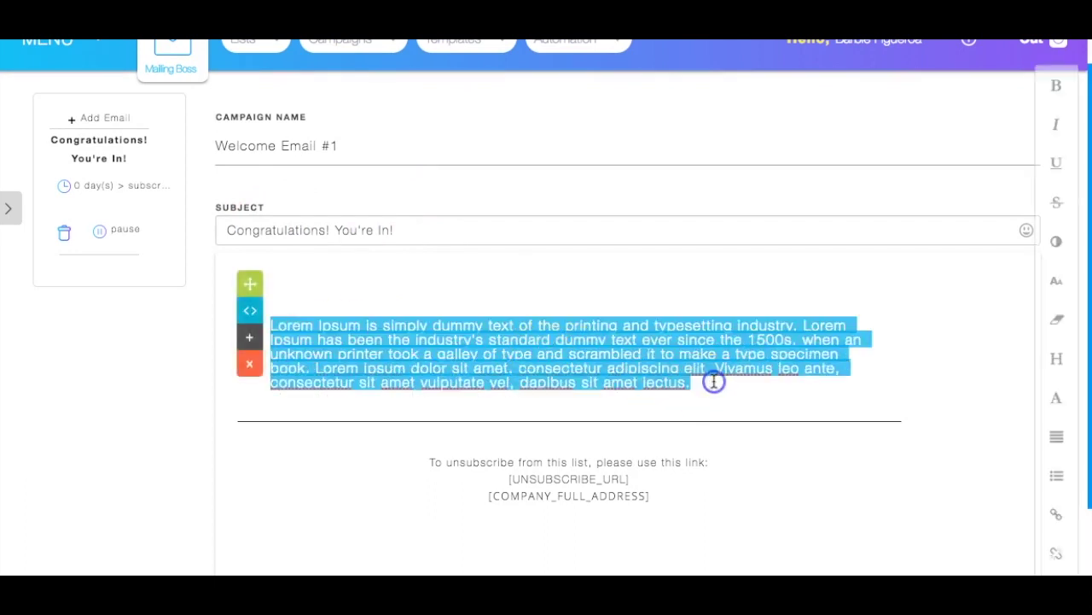
{"action": "type", "text": "Welcome to "}
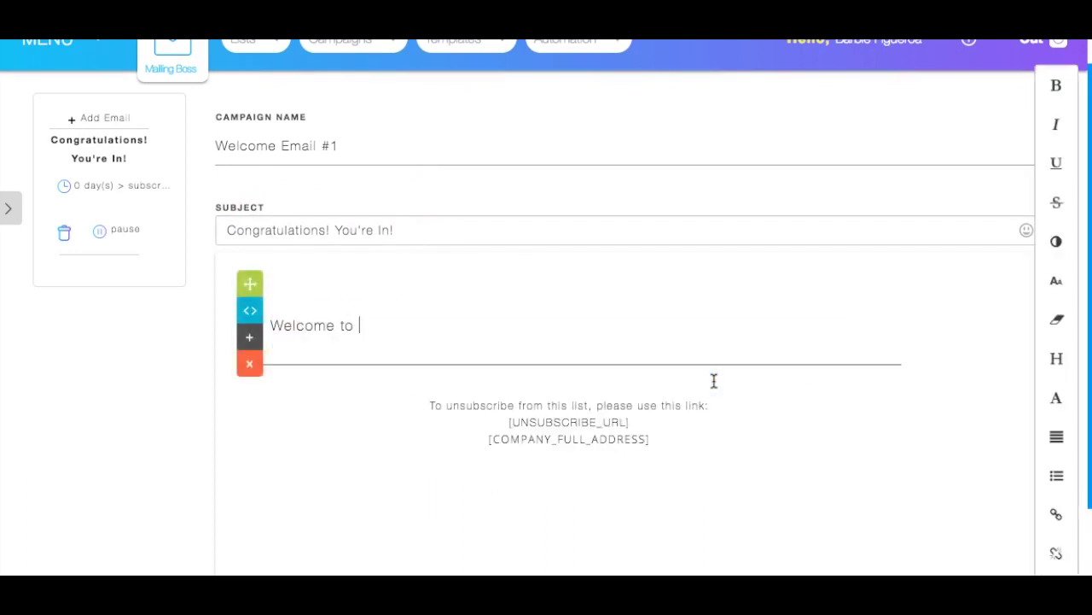
{"action": "type", "text": "the Team! I'm so"}
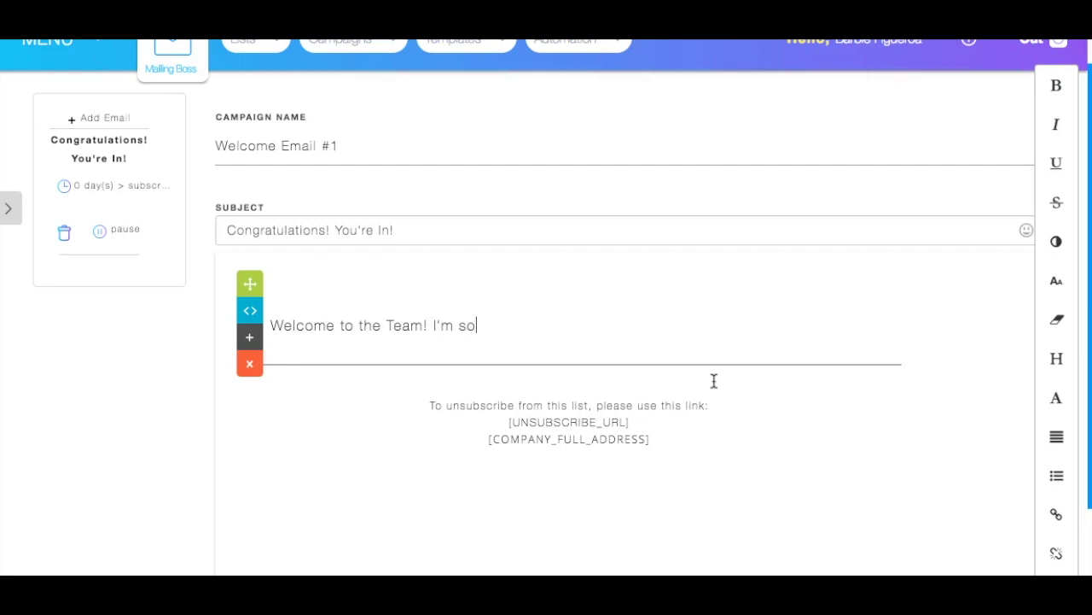
{"action": "type", "text": " happy you're he"}
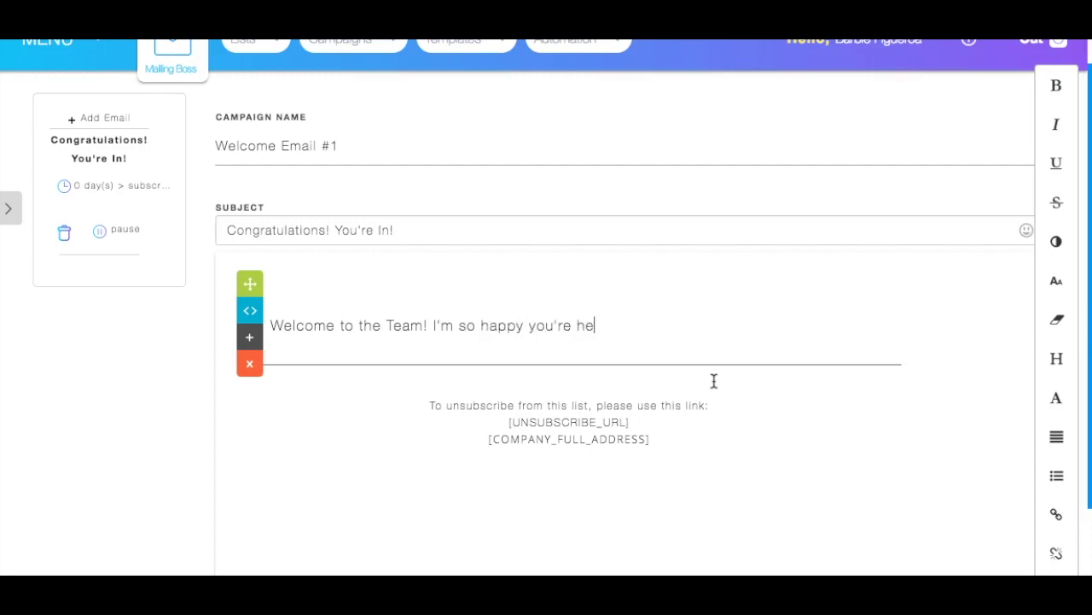
{"action": "type", "text": "re! you've"}
{"action": "key", "text": "BackSpace"}
{"action": "key", "text": "BackSpace"}
{"action": "key", "text": "BackSpace"}
{"action": "key", "text": "BackSpace"}
{"action": "key", "text": "BackSpace"}
{"action": "key", "text": "BackSpace"}
{"action": "key", "text": "BackSpace"}
{"action": "type", "text": "You'e"}
{"action": "key", "text": "BackSpace"}
{"action": "key", "text": "BackSpace"}
{"action": "type", "text": "ve Made a "}
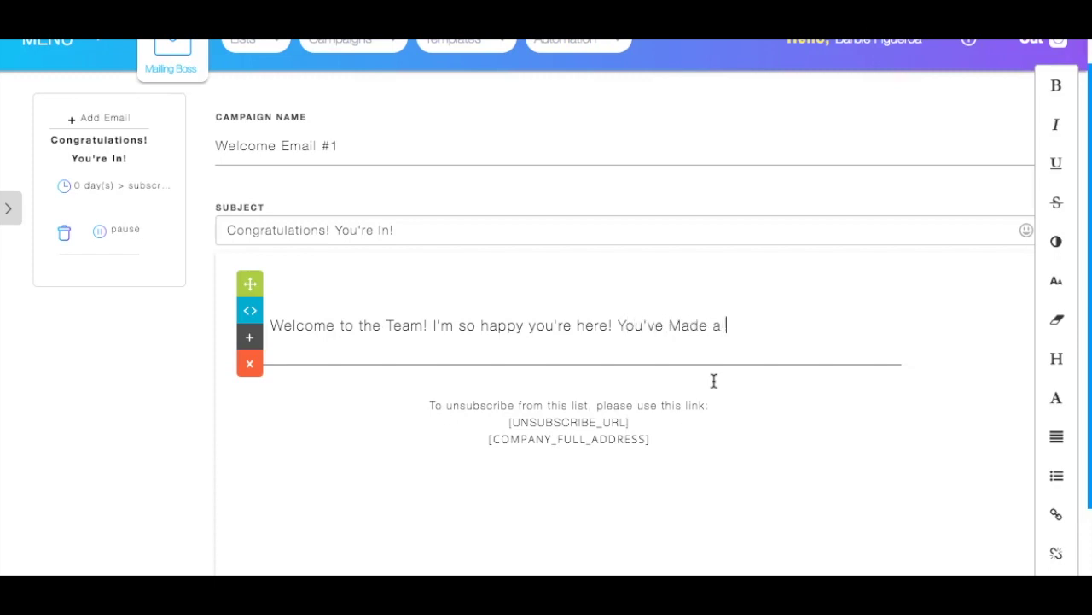
{"action": "type", "text": "Great Decision"}
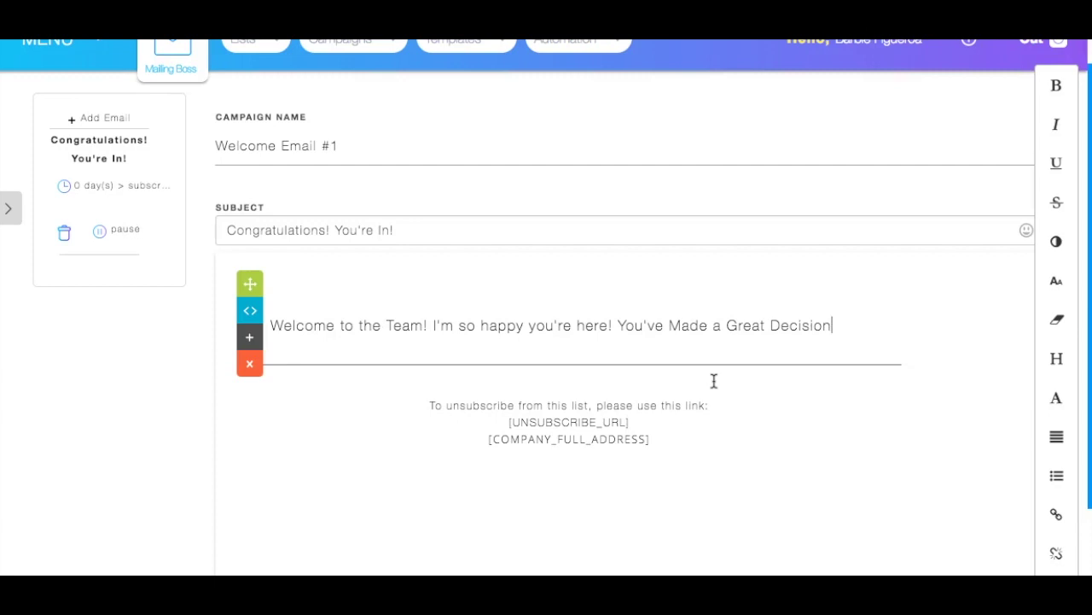
{"action": "type", "text": "!"}
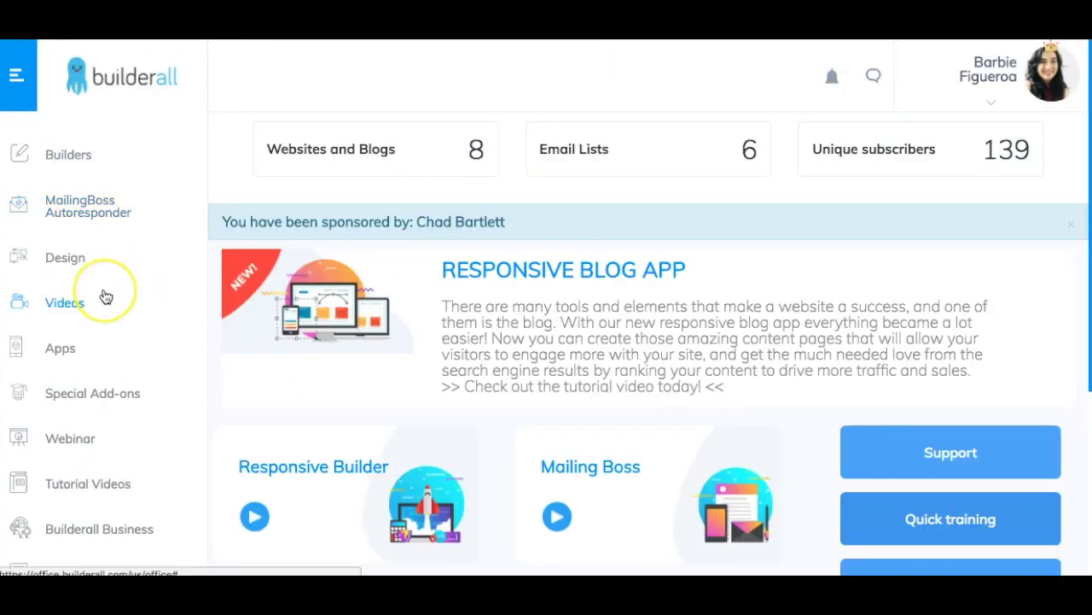
Step: Expand the Builderall Apps list and launch the Script Generator app
{"action": "scroll", "coordinate": [101, 292], "scroll_direction": "down", "scroll_amount": 3}
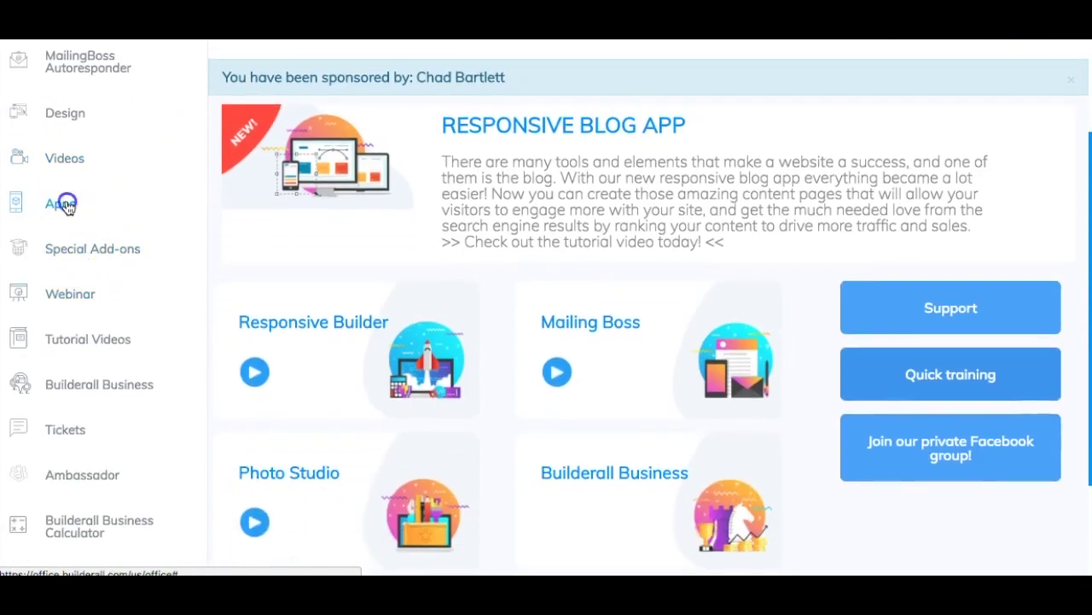
{"action": "left_click", "coordinate": [68, 206]}
{"action": "scroll", "coordinate": [68, 207], "scroll_direction": "down", "scroll_amount": 1}
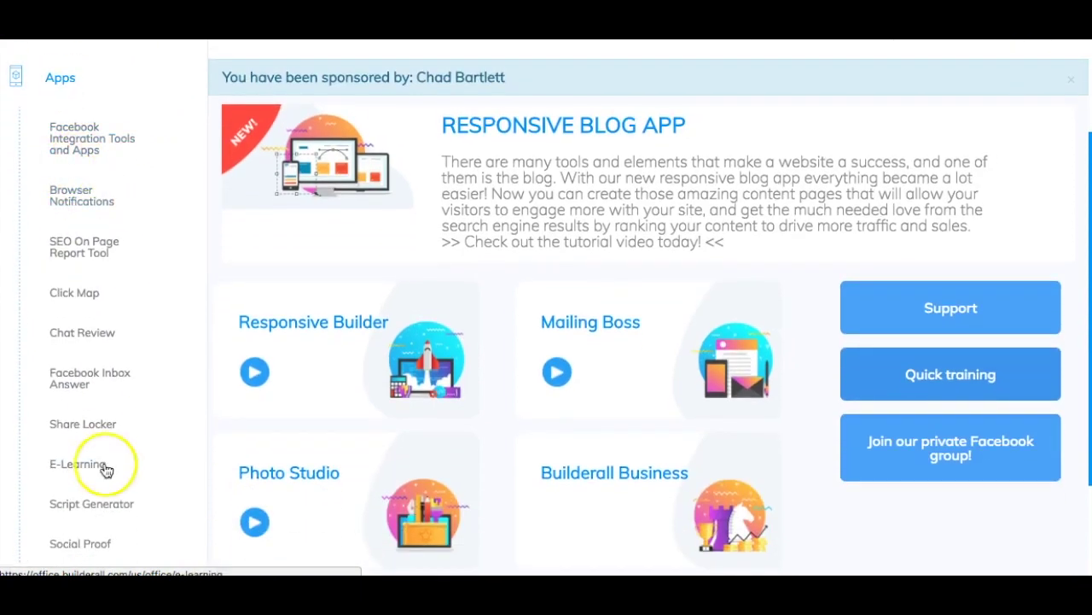
{"action": "scroll", "coordinate": [100, 423], "scroll_direction": "down", "scroll_amount": 1}
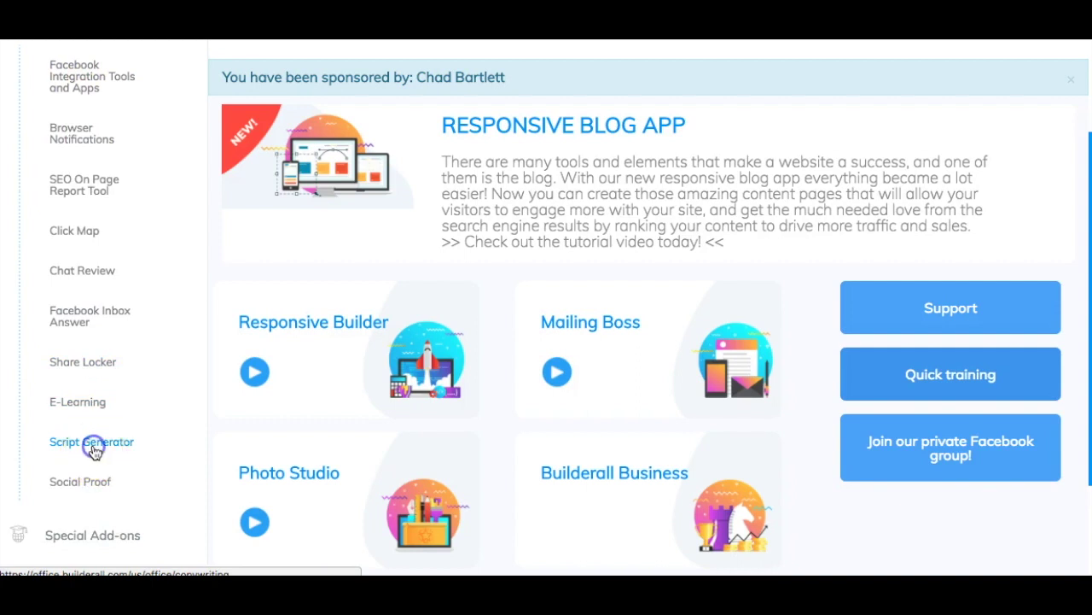
{"action": "left_click", "coordinate": [94, 453]}
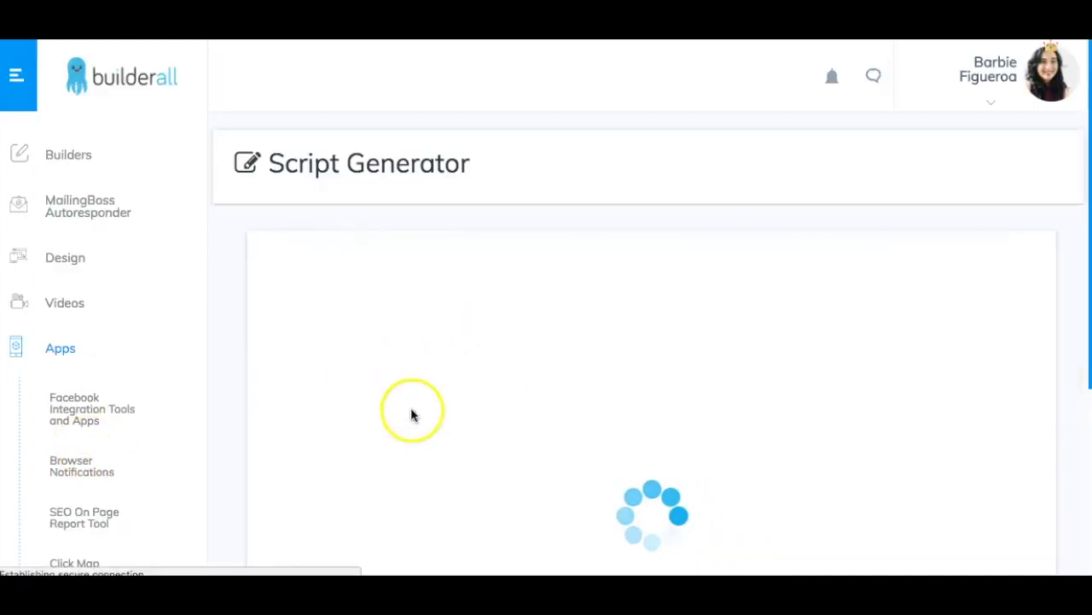
Step: Start a new script and browse the available niche categories
{"action": "scroll", "coordinate": [476, 410], "scroll_direction": "down", "scroll_amount": 1}
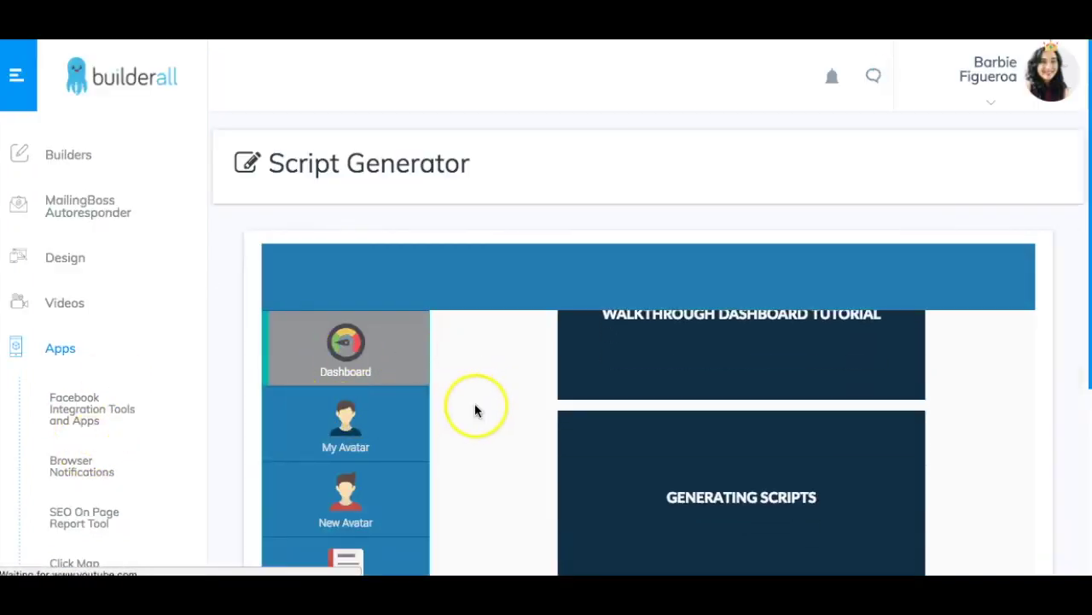
{"action": "scroll", "coordinate": [402, 450], "scroll_direction": "down", "scroll_amount": 1}
{"action": "left_click", "coordinate": [355, 503]}
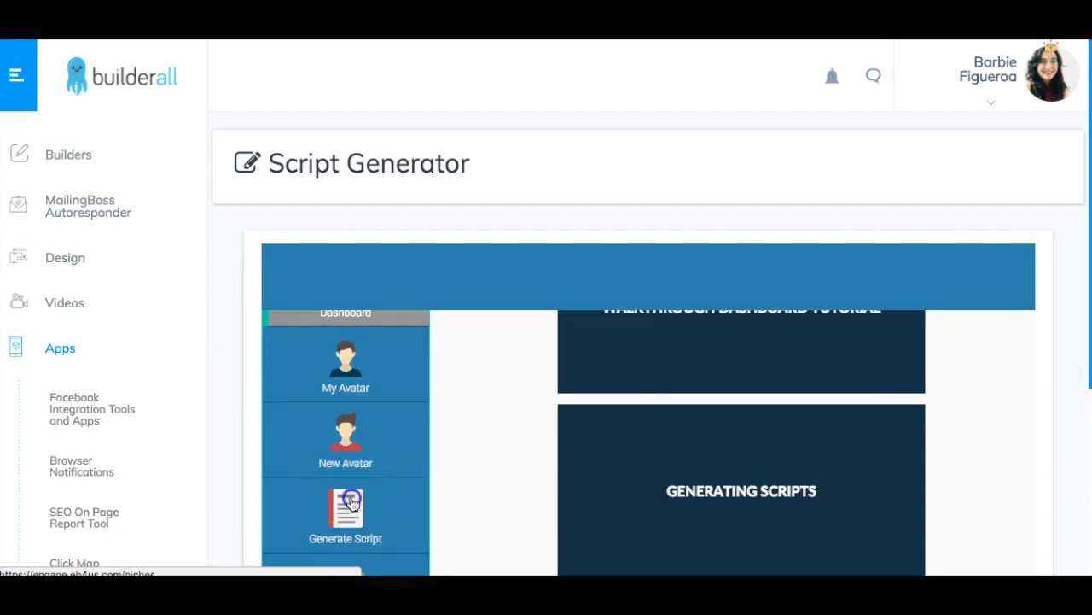
{"action": "scroll", "coordinate": [646, 419], "scroll_direction": "down", "scroll_amount": 3}
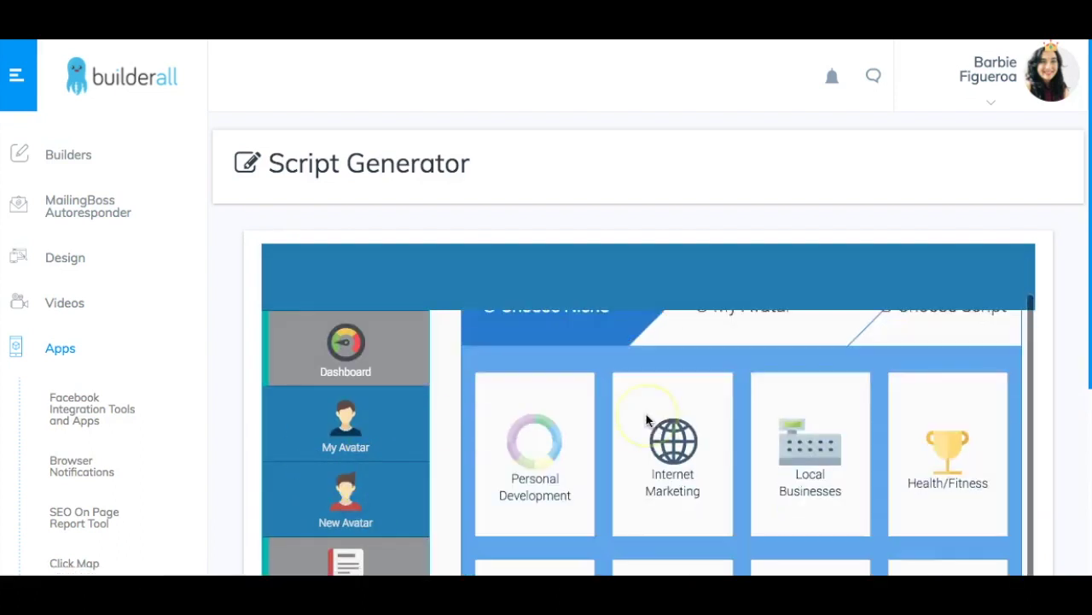
{"action": "scroll", "coordinate": [646, 419], "scroll_direction": "up", "scroll_amount": 1}
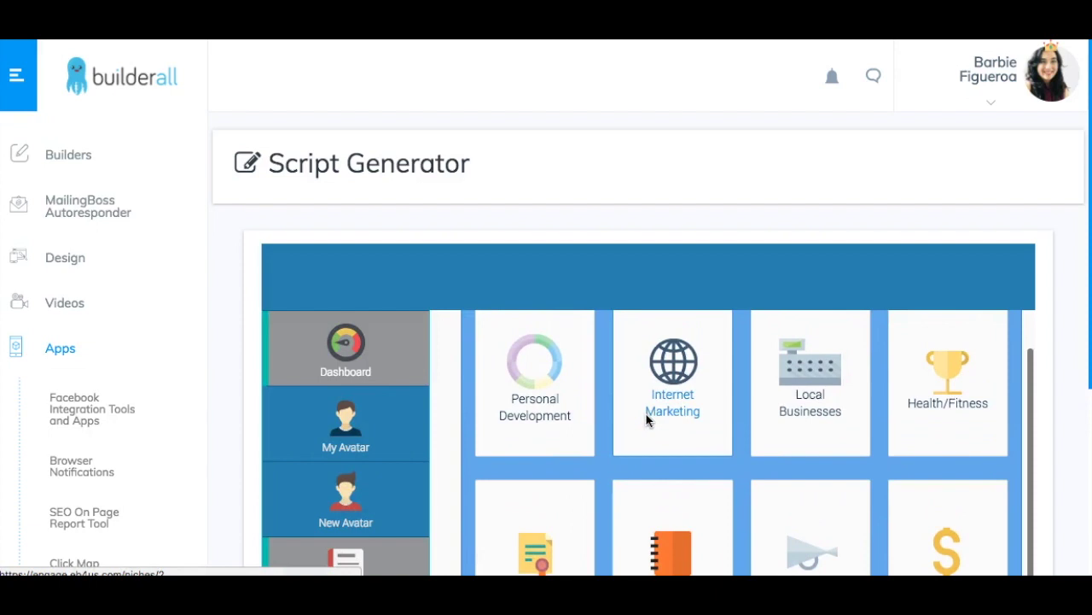
{"action": "scroll", "coordinate": [645, 412], "scroll_direction": "down", "scroll_amount": 2}
{"action": "scroll", "coordinate": [646, 415], "scroll_direction": "down", "scroll_amount": 2}
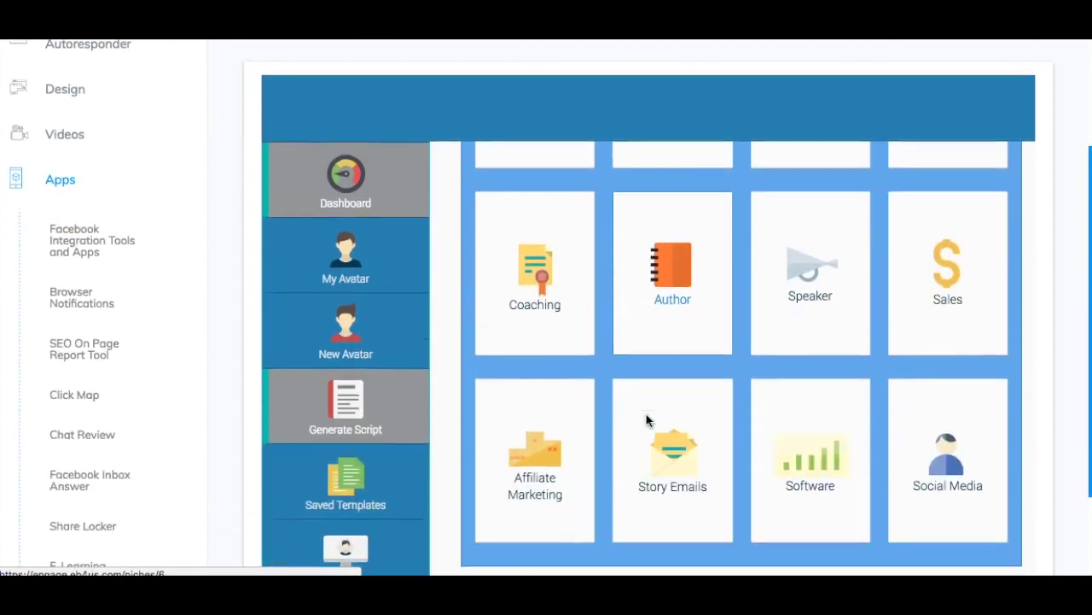
{"action": "scroll", "coordinate": [709, 432], "scroll_direction": "up", "scroll_amount": 3}
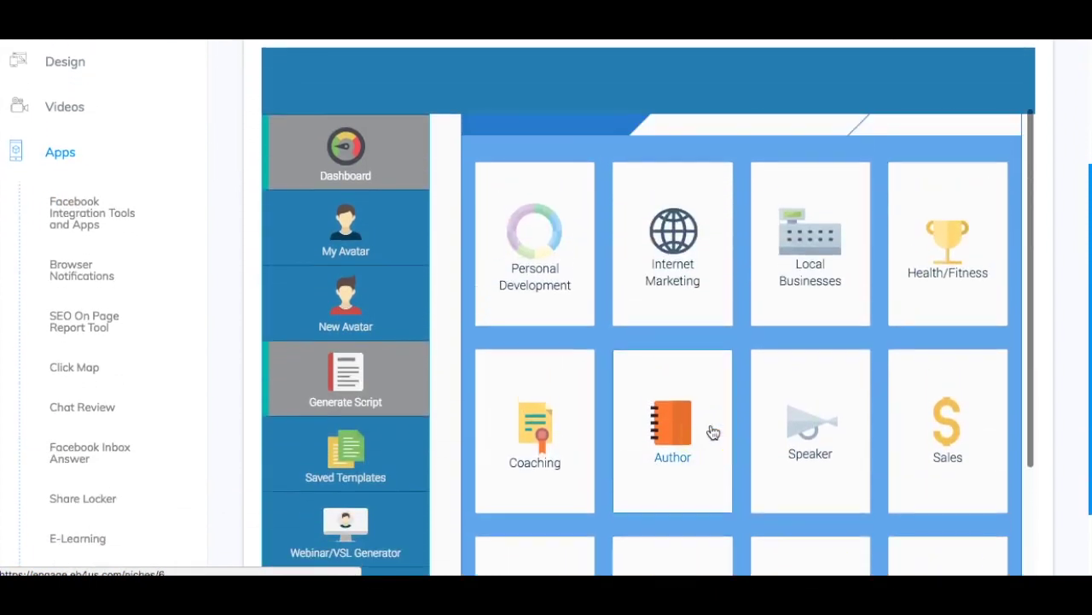
Step: Pick a niche, go to the email script templates, and load the Lead Magnet Welcome Email script
{"action": "left_click", "coordinate": [678, 232]}
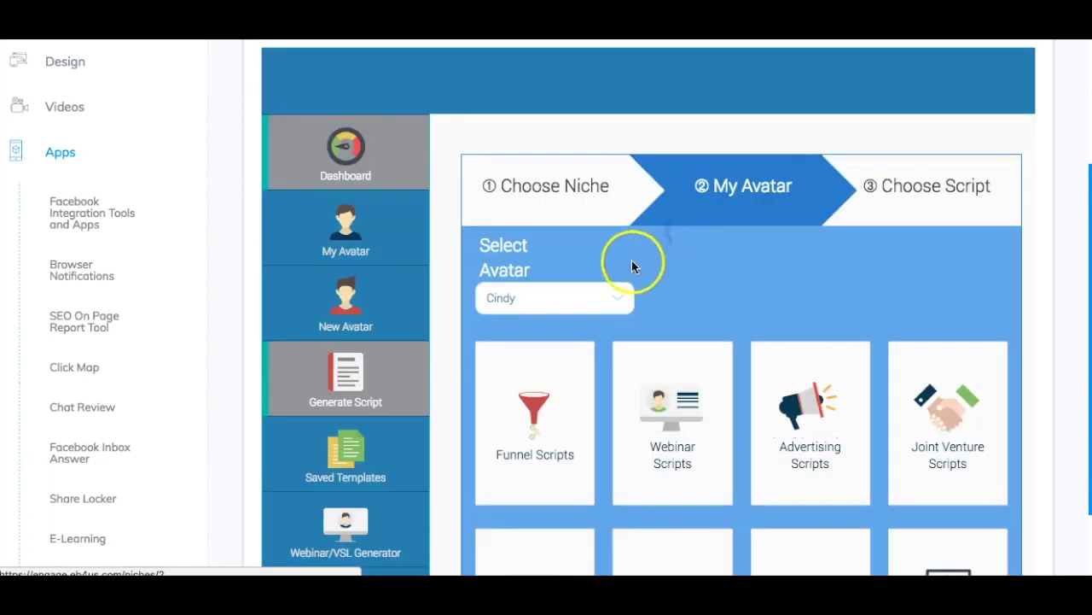
{"action": "scroll", "coordinate": [705, 289], "scroll_direction": "down", "scroll_amount": 1}
{"action": "scroll", "coordinate": [705, 289], "scroll_direction": "down", "scroll_amount": 1}
{"action": "scroll", "coordinate": [705, 289], "scroll_direction": "down", "scroll_amount": 1}
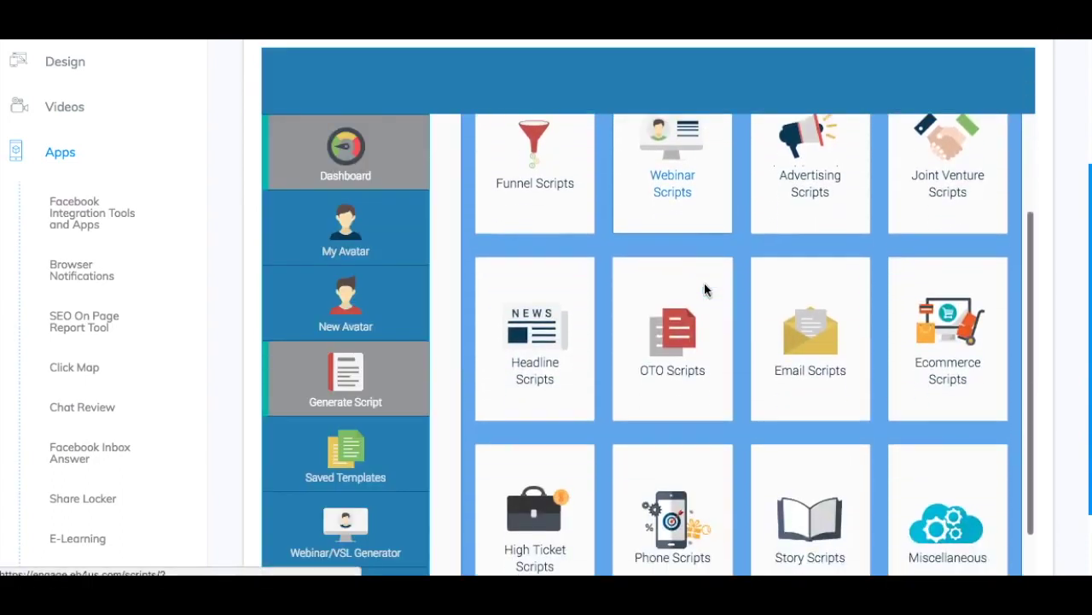
{"action": "scroll", "coordinate": [704, 288], "scroll_direction": "down", "scroll_amount": 1}
{"action": "scroll", "coordinate": [832, 313], "scroll_direction": "down", "scroll_amount": 1}
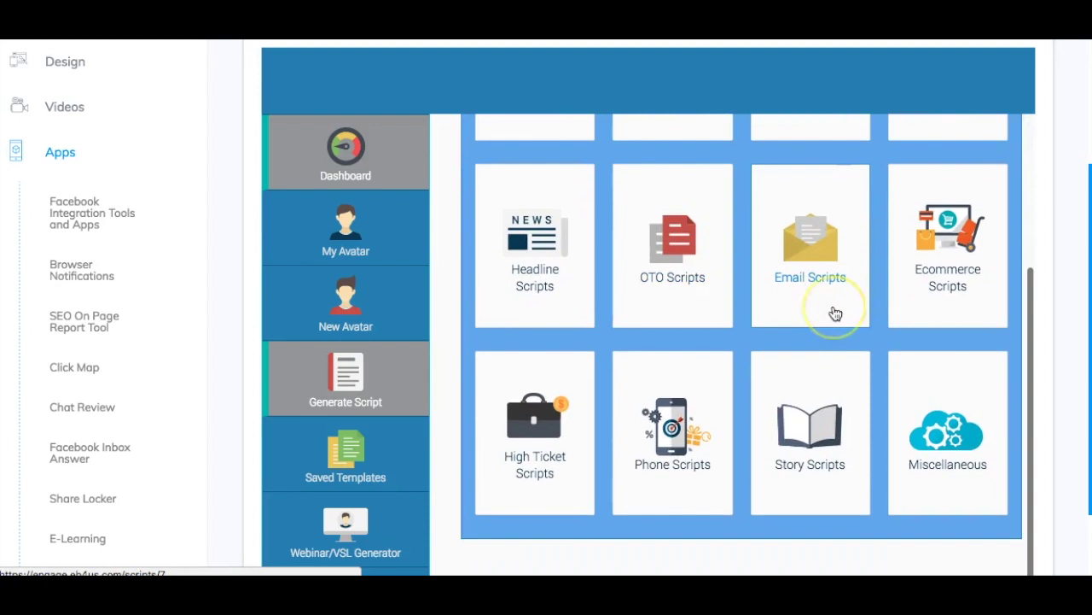
{"action": "left_click", "coordinate": [809, 247]}
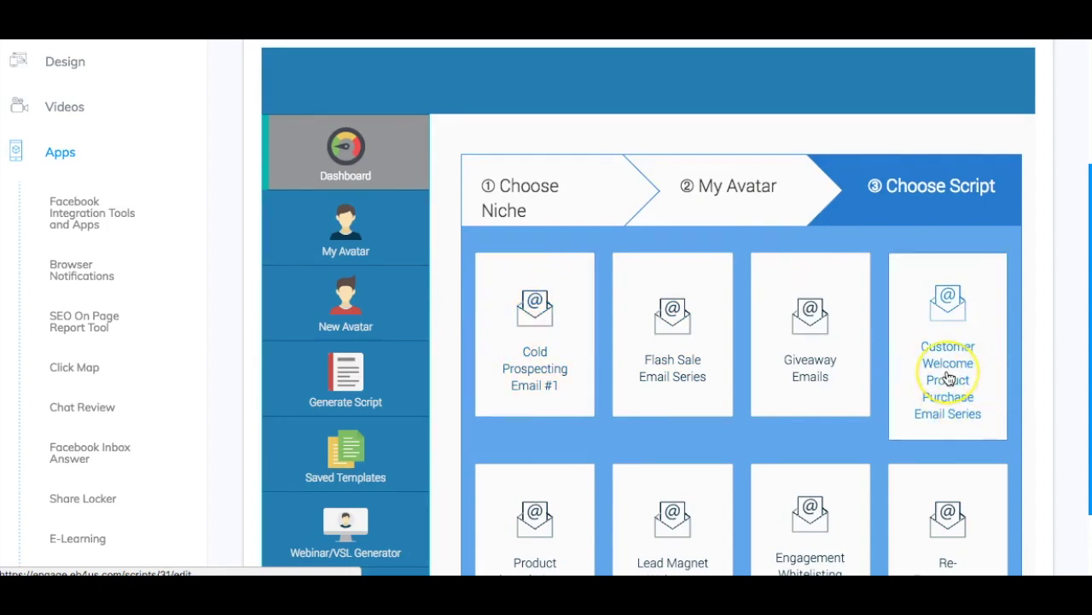
{"action": "scroll", "coordinate": [950, 378], "scroll_direction": "down", "scroll_amount": 2}
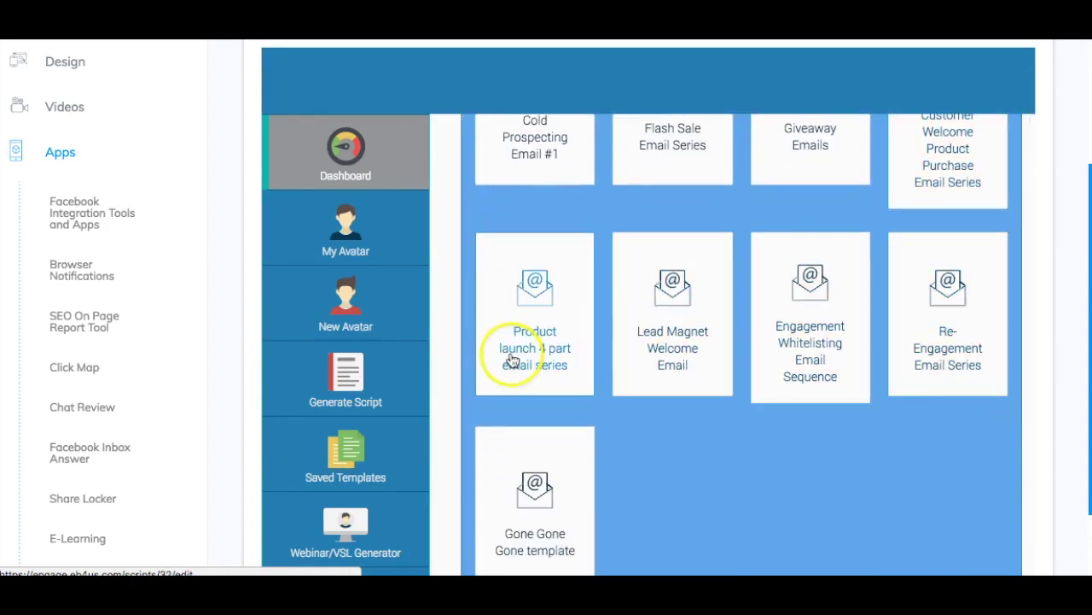
{"action": "left_click", "coordinate": [660, 374]}
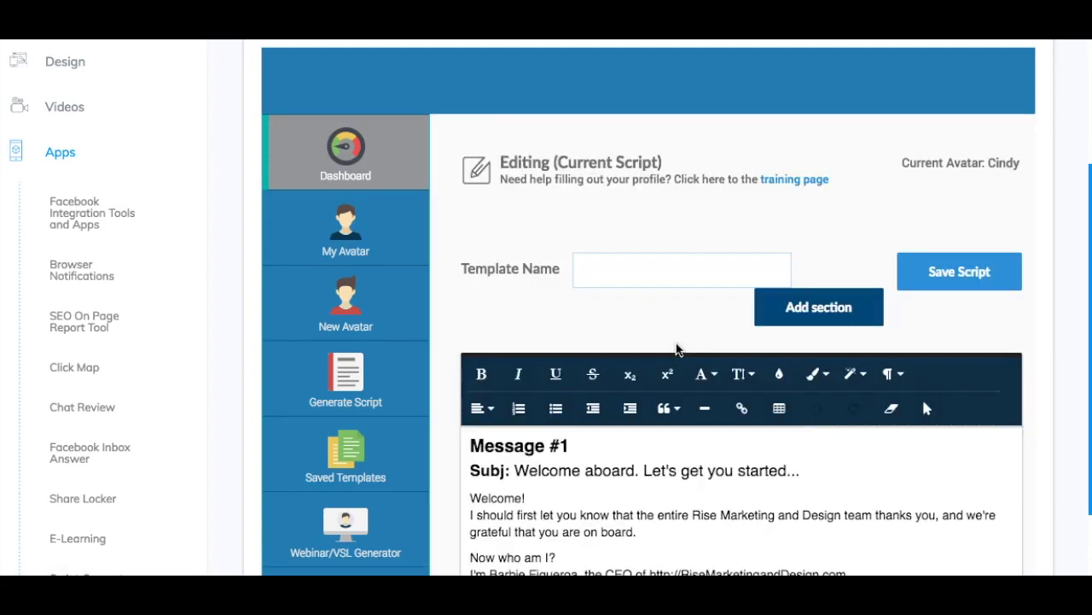
Step: Select all of the generated Message #1 script text and bring up its copy menu
{"action": "scroll", "coordinate": [611, 343], "scroll_direction": "down", "scroll_amount": 3}
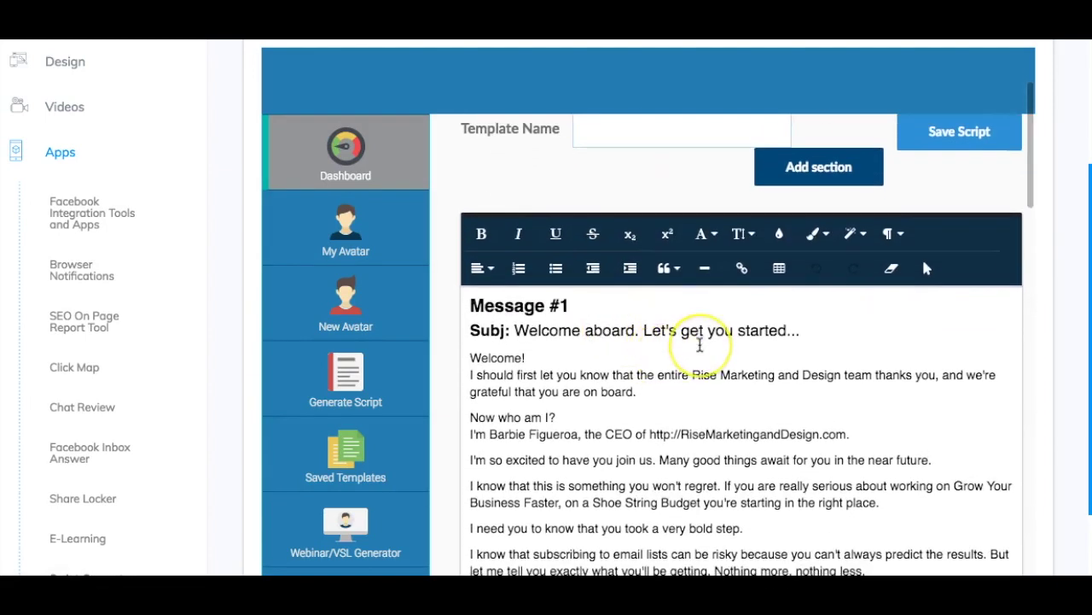
{"action": "scroll", "coordinate": [699, 343], "scroll_direction": "down", "scroll_amount": 1}
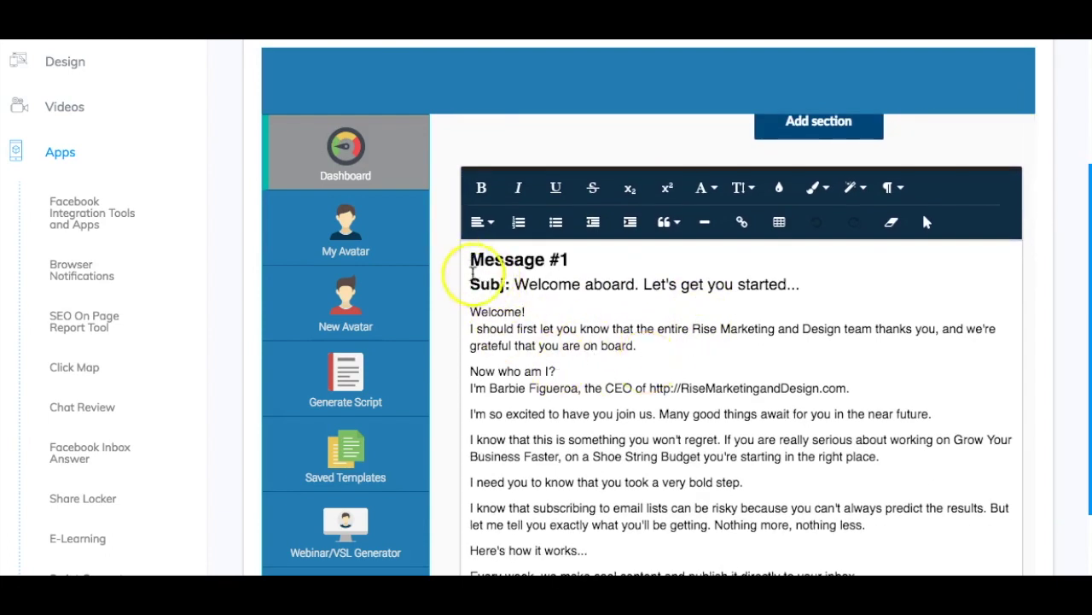
{"action": "scroll", "coordinate": [494, 309], "scroll_direction": "down", "scroll_amount": 1}
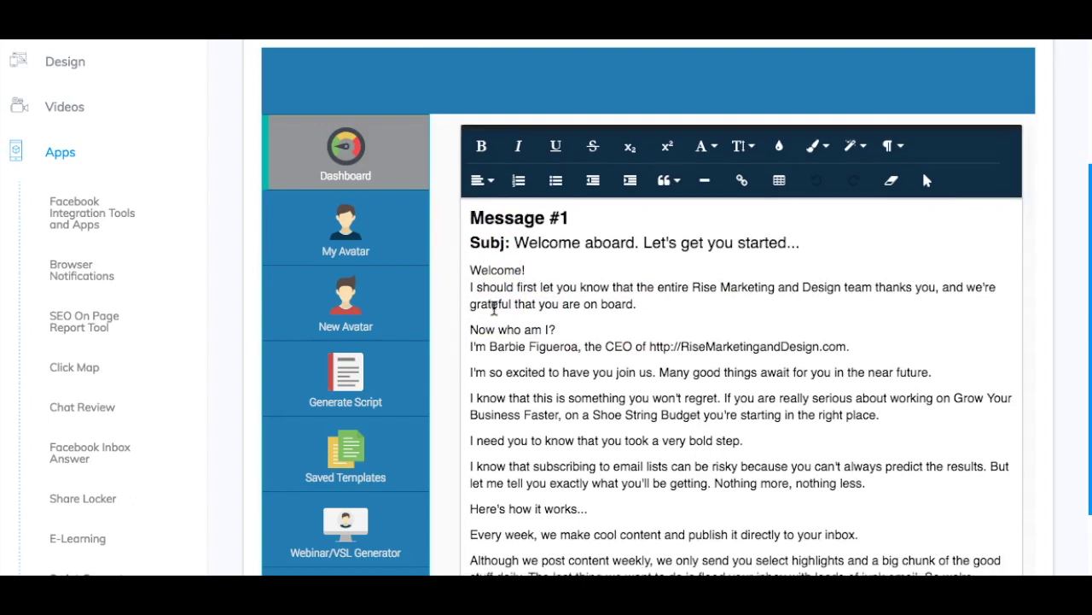
{"action": "key", "text": "super+a"}
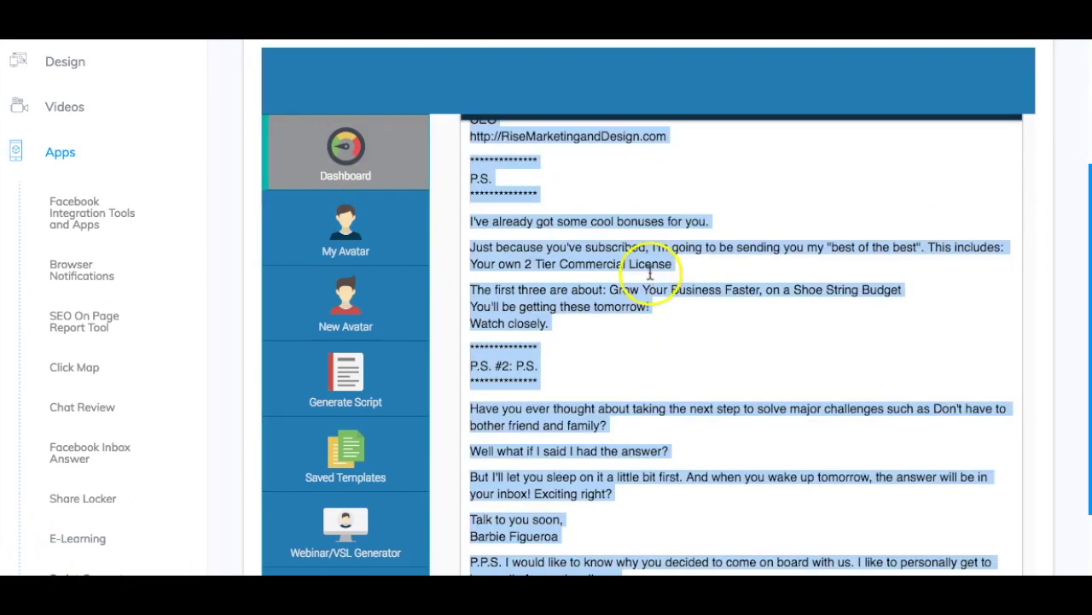
{"action": "right_click", "coordinate": [648, 268]}
Step: Copy the script and paste it on a new line below the MailingBoss welcome sentence
{"action": "left_click", "coordinate": [700, 363]}
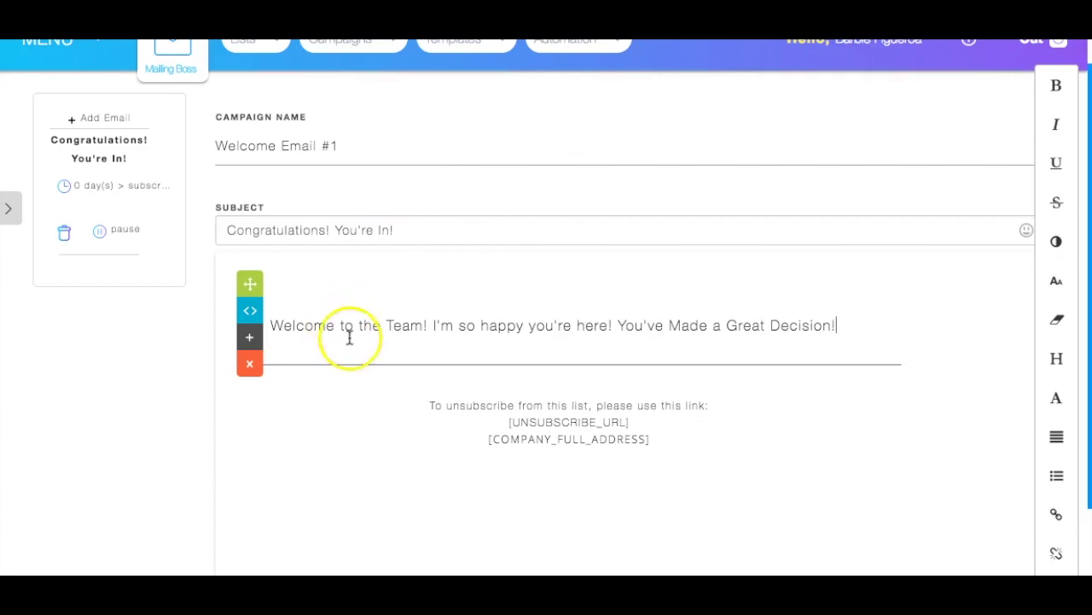
{"action": "left_click", "coordinate": [347, 338]}
{"action": "left_click", "coordinate": [877, 320]}
{"action": "left_click", "coordinate": [847, 327]}
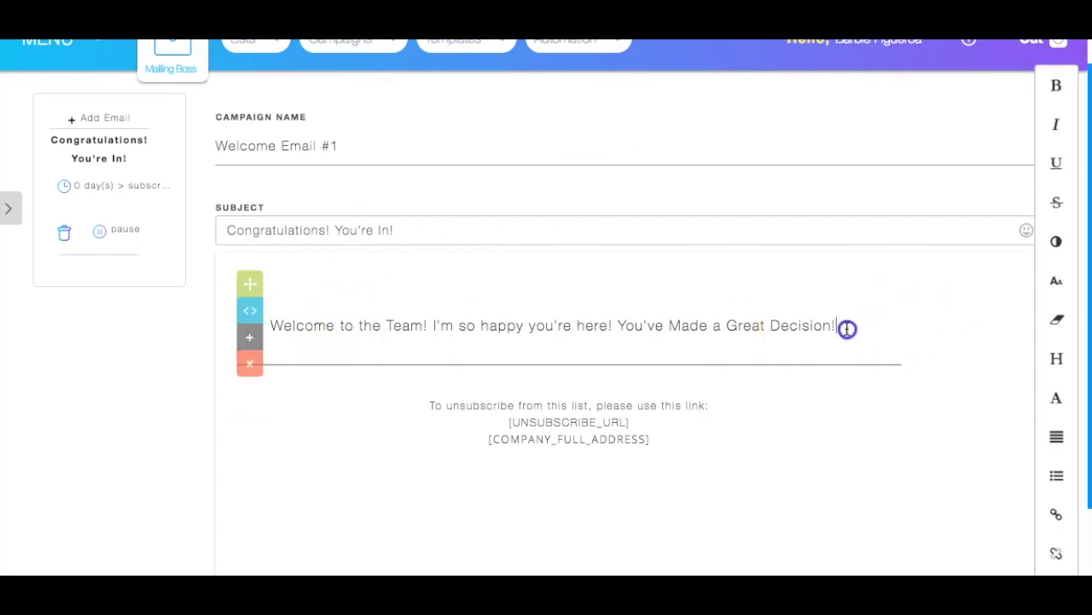
{"action": "key", "text": "Return"}
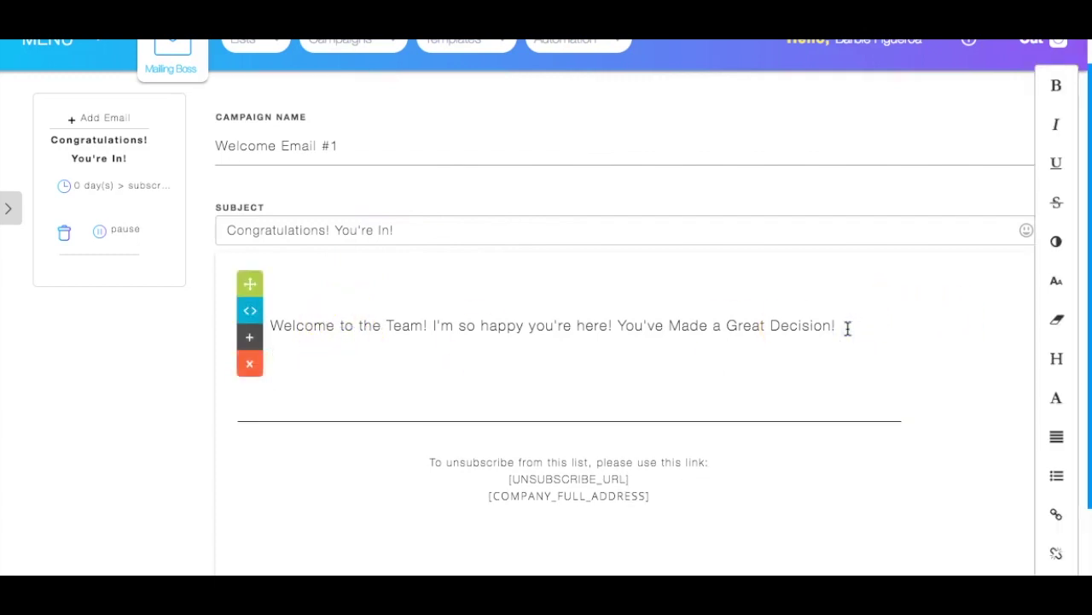
{"action": "key", "text": "ctrl+v"}
{"action": "scroll", "coordinate": [849, 144], "scroll_direction": "down", "scroll_amount": 2}
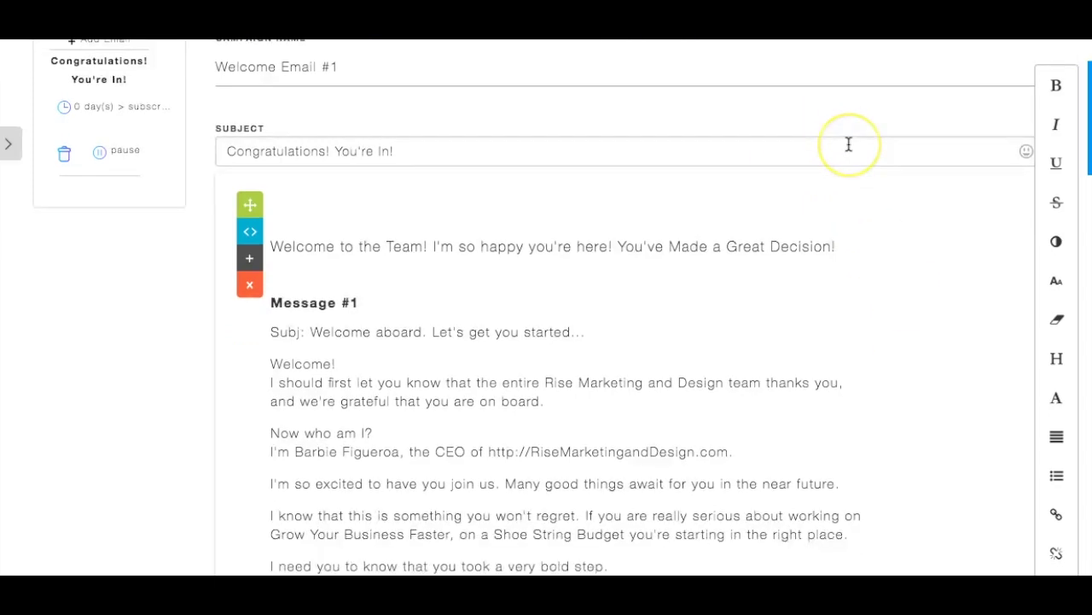
Step: Move 'Welcome aboard. Let's get you started...' from the Subj line over the 'Congratulations! You're In!' subject
{"action": "scroll", "coordinate": [850, 145], "scroll_direction": "down", "scroll_amount": 5}
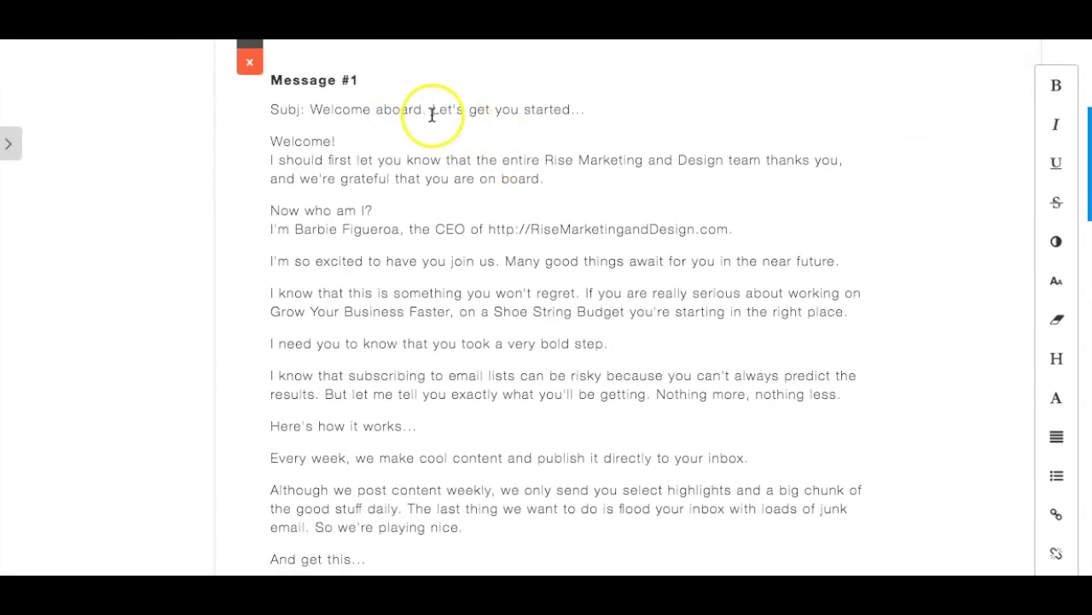
{"action": "scroll", "coordinate": [432, 114], "scroll_direction": "up", "scroll_amount": 3}
{"action": "left_click_drag", "start_coordinate": [586, 227], "coordinate": [307, 229]}
{"action": "key", "text": "BackSpace"}
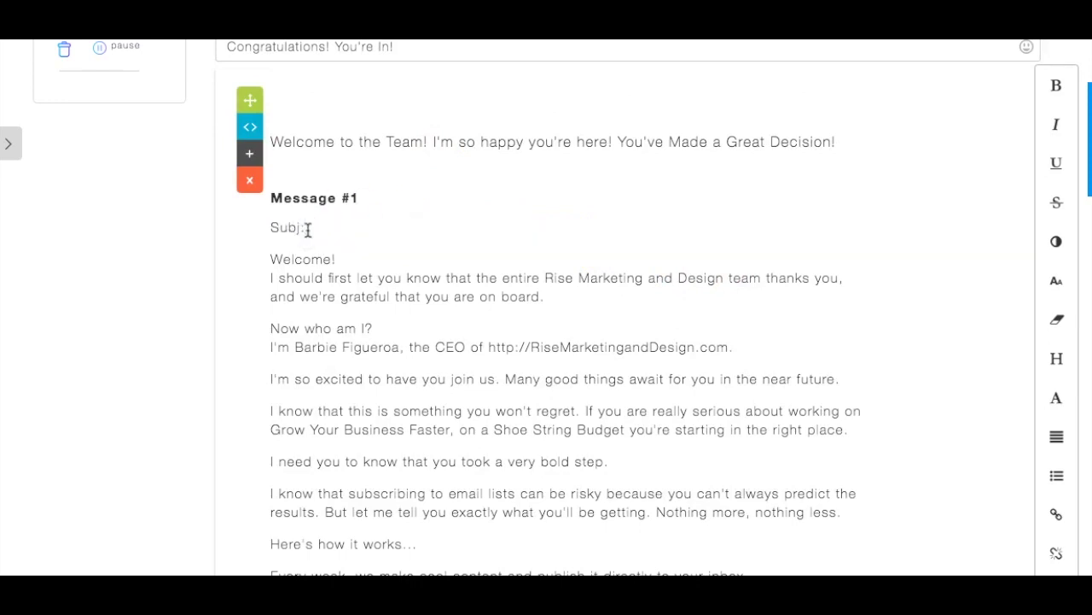
{"action": "scroll", "coordinate": [344, 214], "scroll_direction": "down", "scroll_amount": 2}
{"action": "scroll", "coordinate": [341, 217], "scroll_direction": "up", "scroll_amount": 3}
{"action": "scroll", "coordinate": [380, 216], "scroll_direction": "up", "scroll_amount": 2}
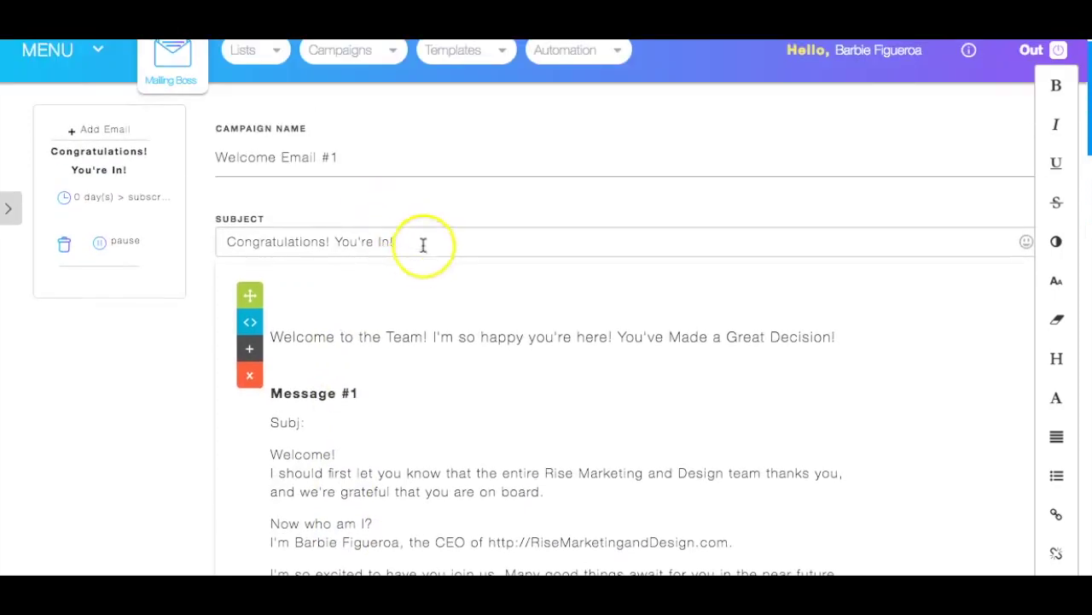
{"action": "left_click_drag", "start_coordinate": [421, 244], "coordinate": [229, 237]}
{"action": "key", "text": "ctrl+v"}
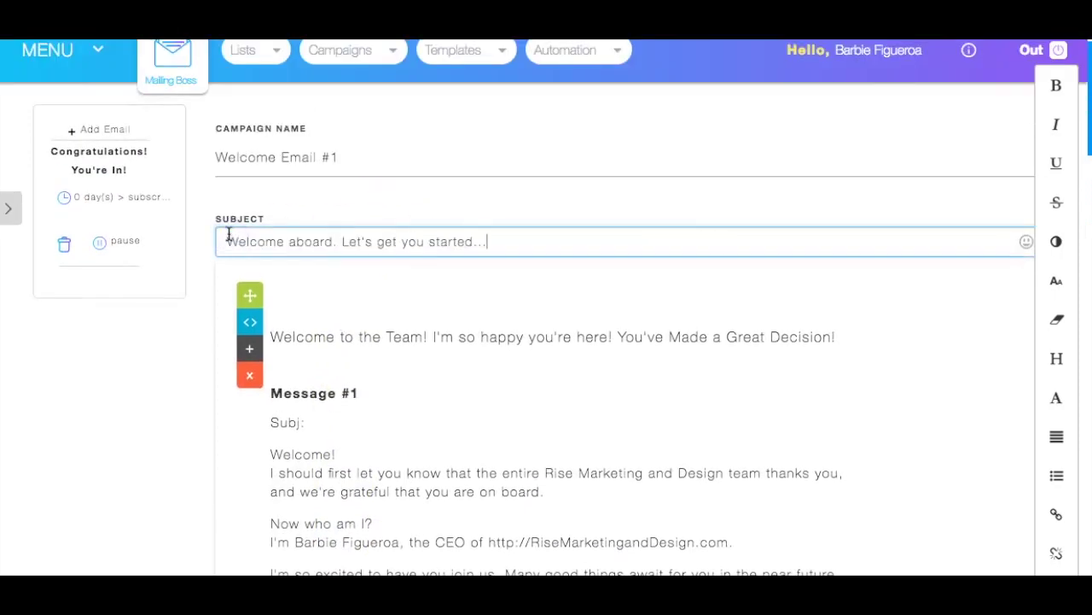
{"action": "left_click", "coordinate": [231, 235]}
{"action": "scroll", "coordinate": [675, 239], "scroll_direction": "down", "scroll_amount": 1}
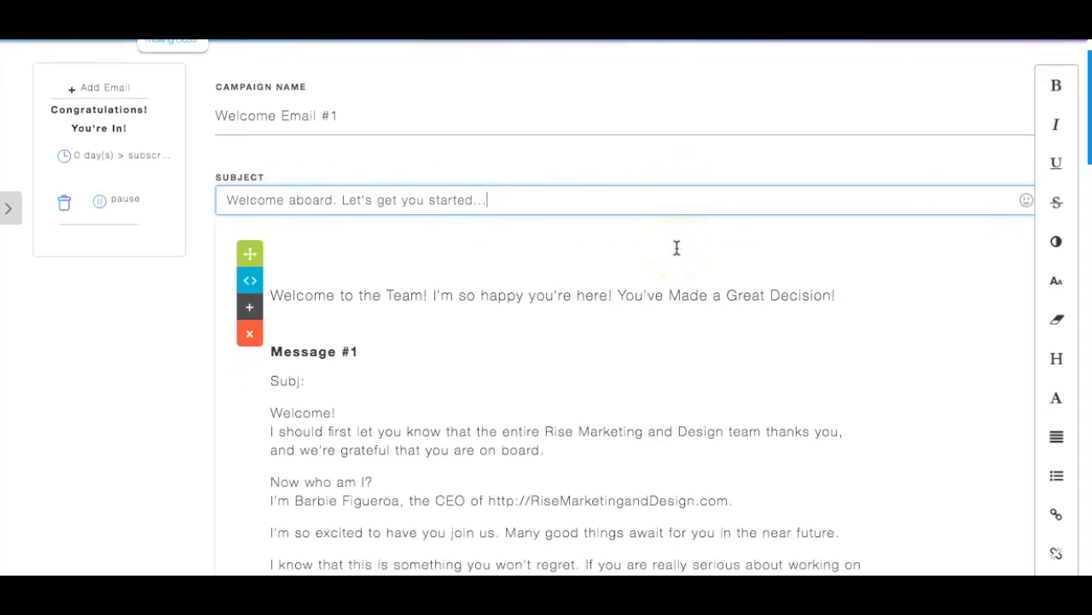
{"action": "scroll", "coordinate": [674, 248], "scroll_direction": "down", "scroll_amount": 2}
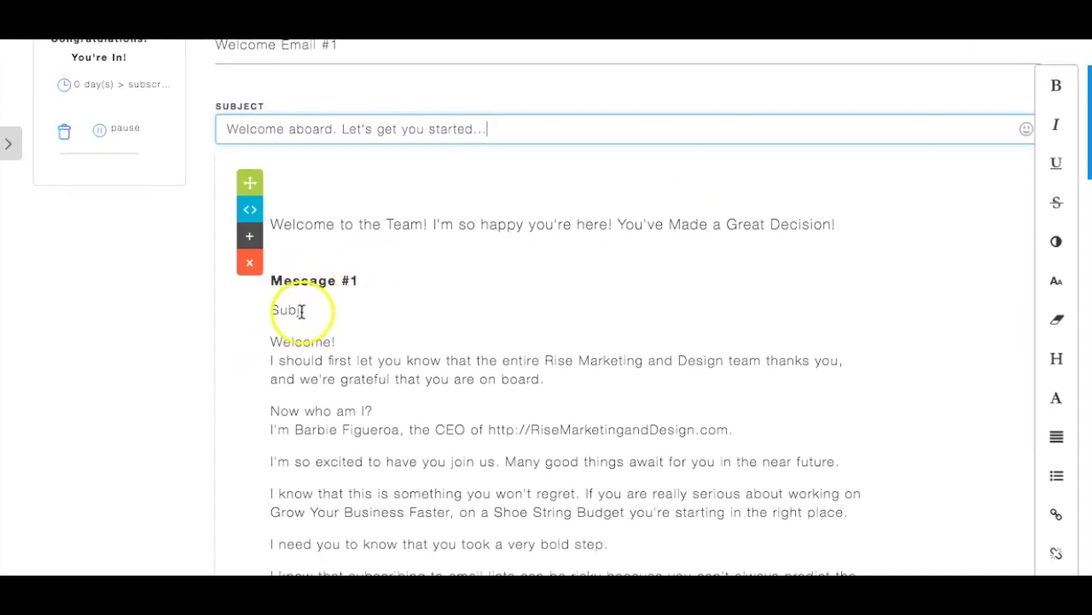
Step: Delete the welcome sentence and script headers, adding blank lines after 'Welcome!' and 'Now who am I?'
{"action": "left_click_drag", "start_coordinate": [308, 311], "coordinate": [263, 190]}
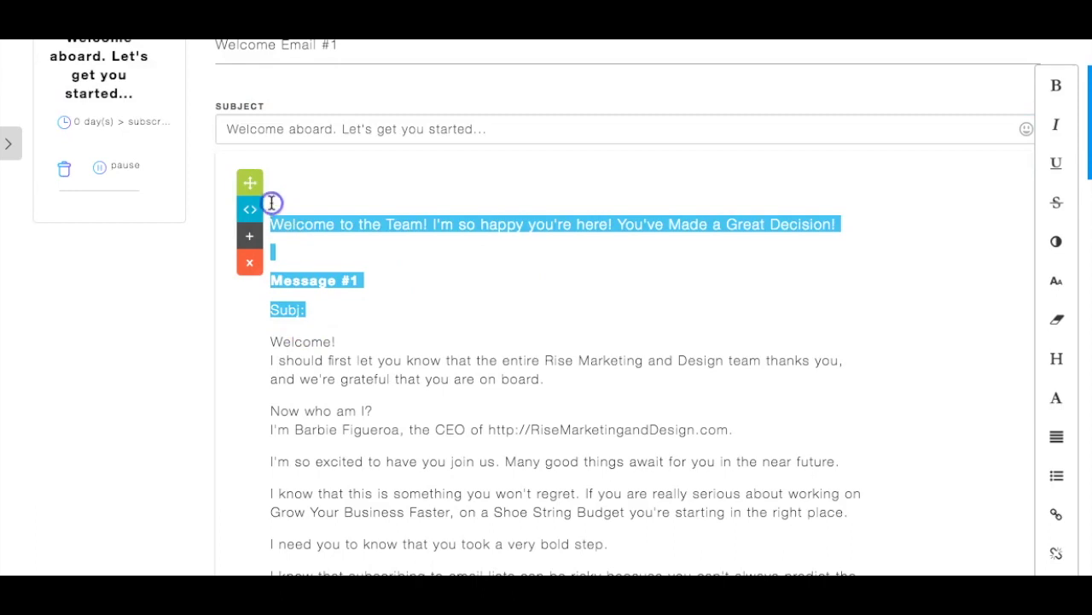
{"action": "key", "text": "BackSpace"}
{"action": "left_click", "coordinate": [418, 222]}
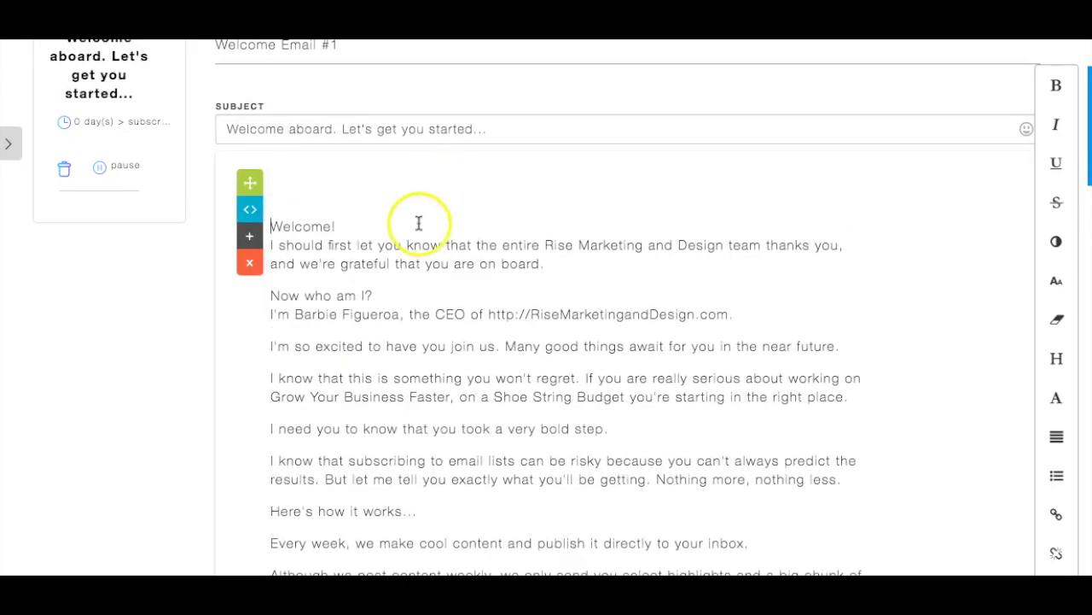
{"action": "key", "text": "Return"}
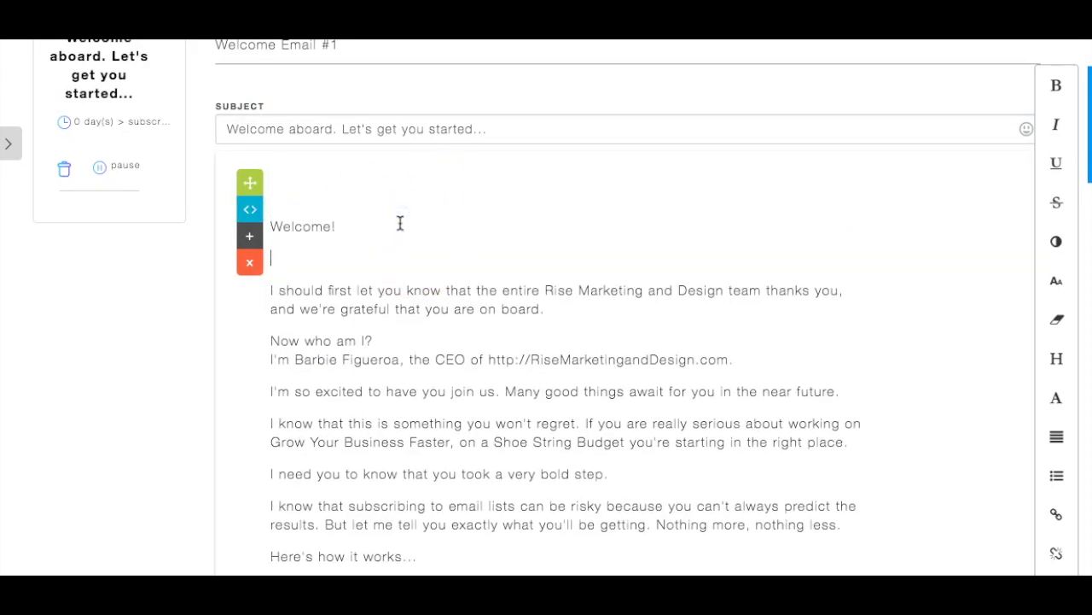
{"action": "scroll", "coordinate": [400, 223], "scroll_direction": "down", "scroll_amount": 1}
{"action": "left_click", "coordinate": [602, 198]}
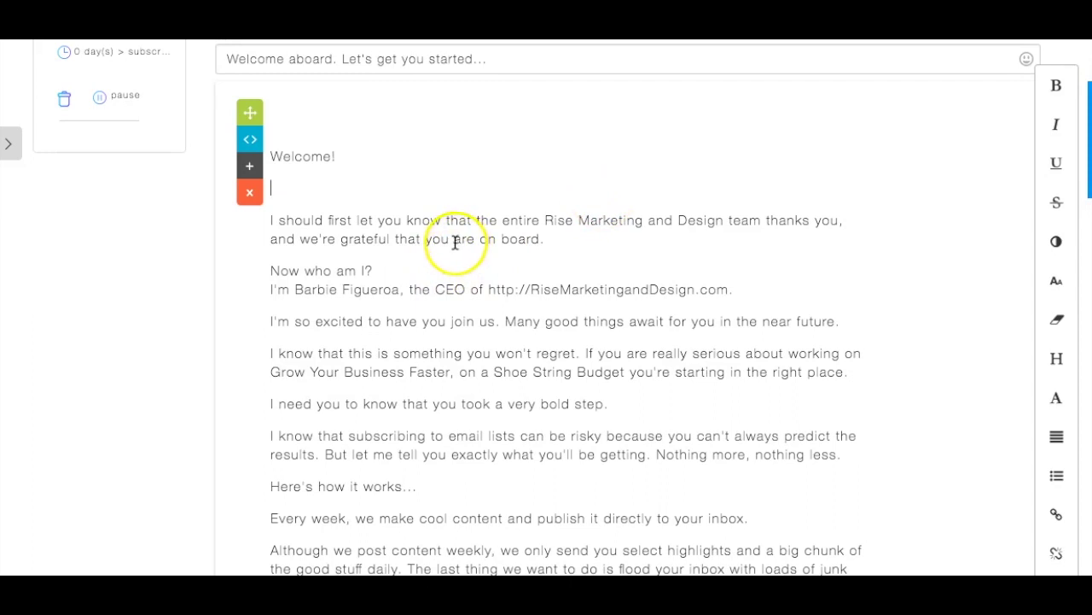
{"action": "left_click", "coordinate": [399, 271]}
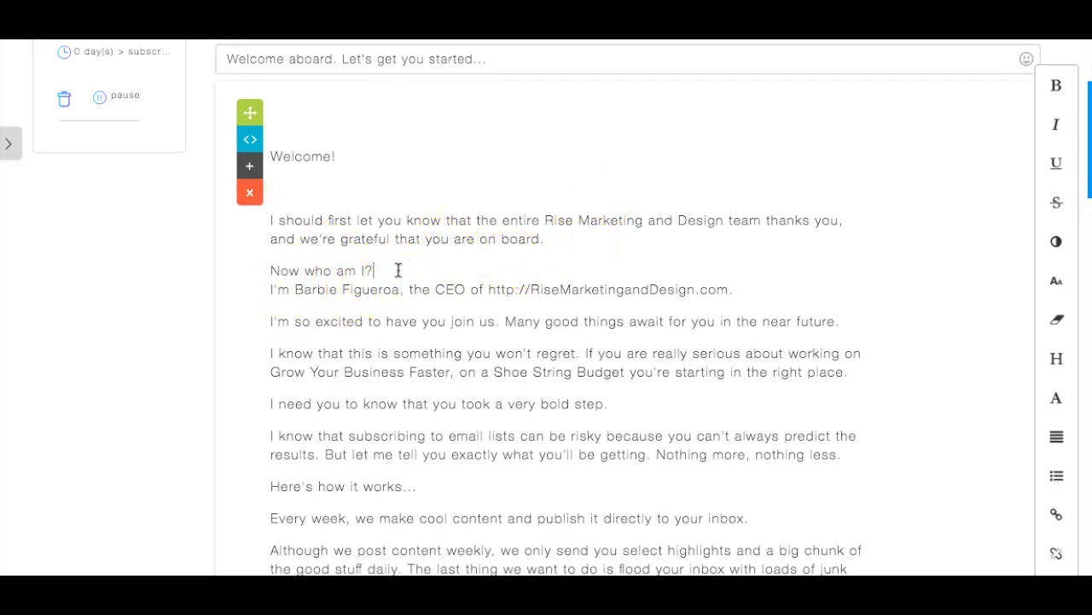
{"action": "key", "text": "Return"}
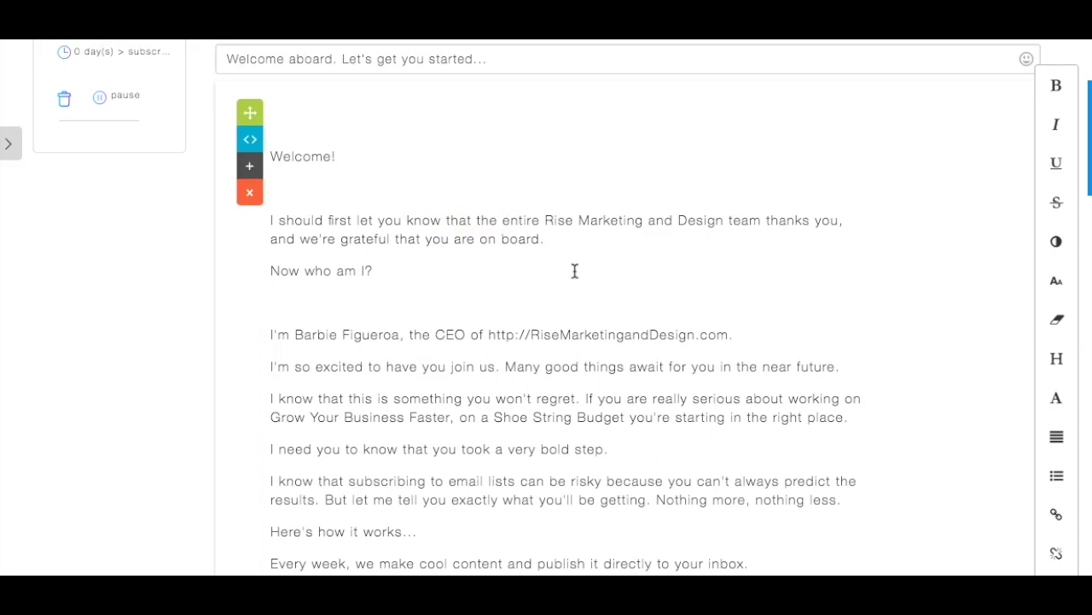
Step: Replace 'subscribing to email lists' with 'starting a new business' in the risk sentence
{"action": "scroll", "coordinate": [575, 271], "scroll_direction": "down", "scroll_amount": 3}
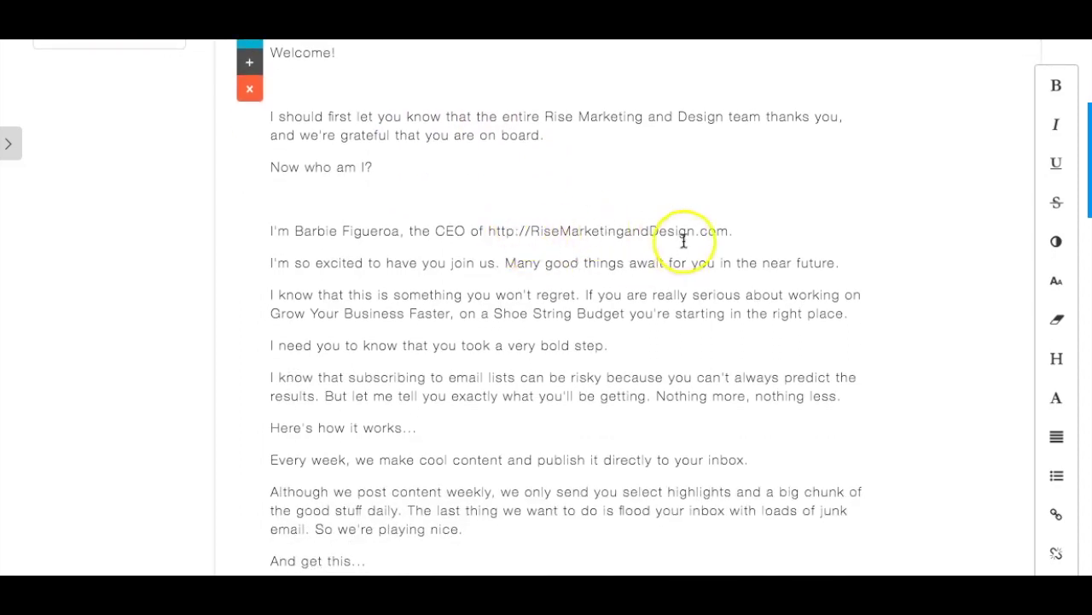
{"action": "scroll", "coordinate": [769, 231], "scroll_direction": "down", "scroll_amount": 1}
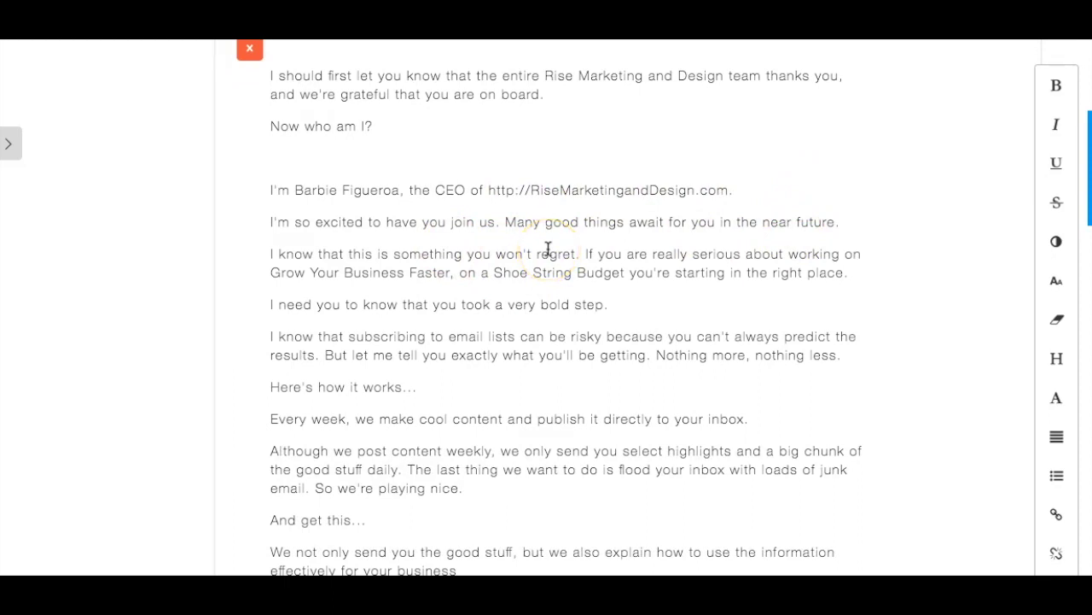
{"action": "scroll", "coordinate": [548, 248], "scroll_direction": "down", "scroll_amount": 1}
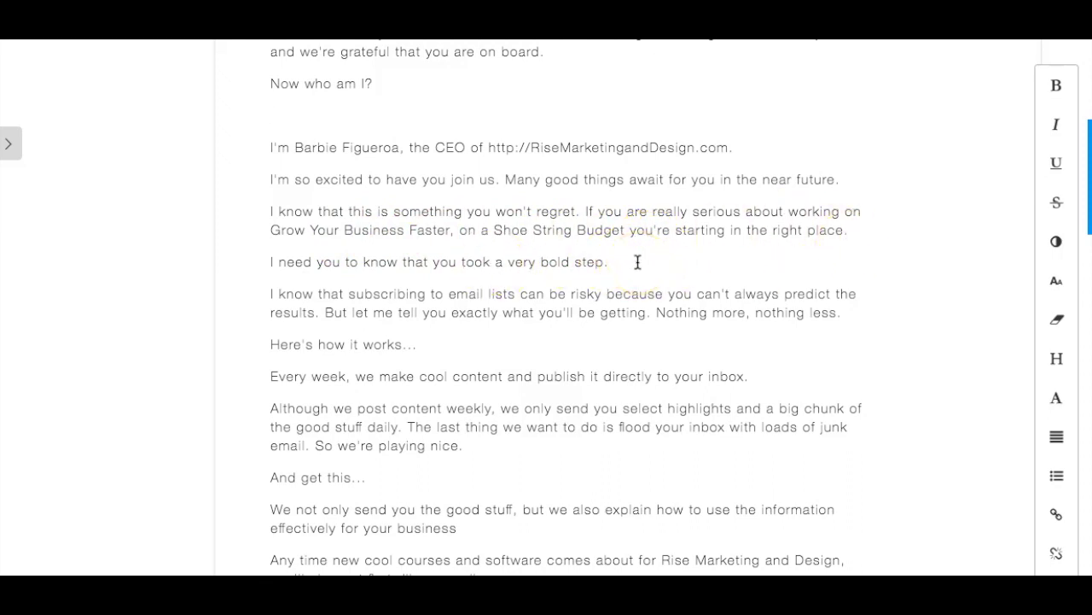
{"action": "scroll", "coordinate": [650, 249], "scroll_direction": "down", "scroll_amount": 1}
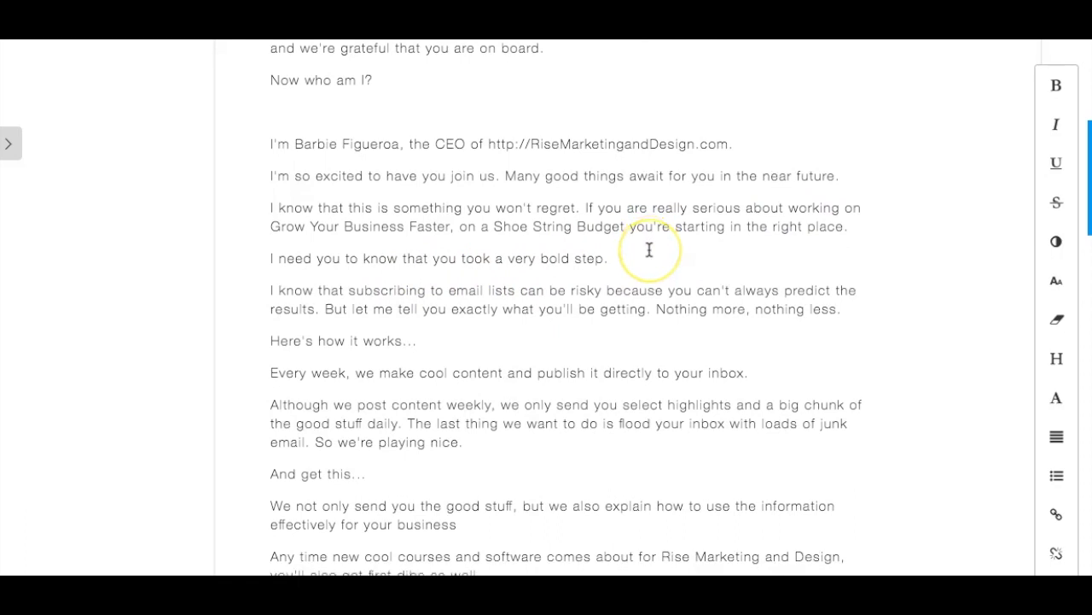
{"action": "scroll", "coordinate": [649, 249], "scroll_direction": "down", "scroll_amount": 1}
{"action": "scroll", "coordinate": [657, 224], "scroll_direction": "down", "scroll_amount": 1}
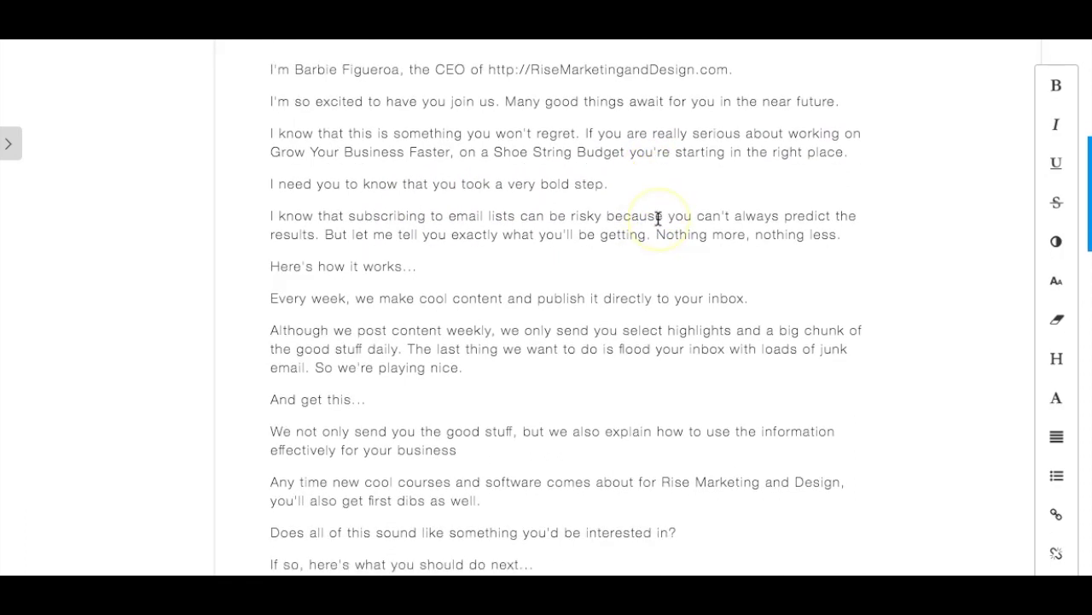
{"action": "scroll", "coordinate": [578, 244], "scroll_direction": "down", "scroll_amount": 1}
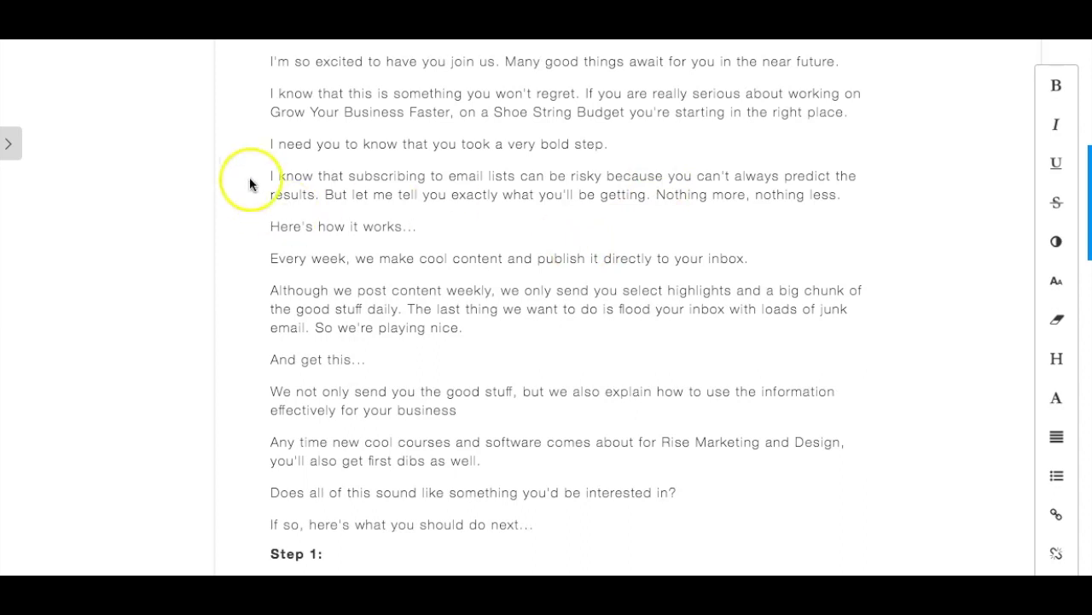
{"action": "left_click_drag", "start_coordinate": [349, 176], "coordinate": [515, 177]}
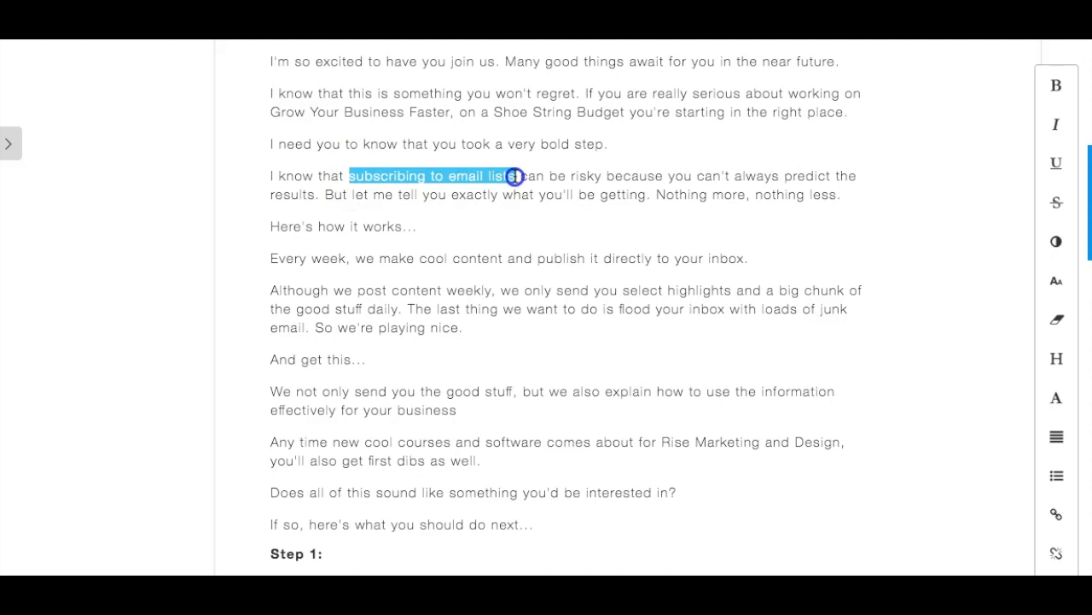
{"action": "type", "text": "startiny"}
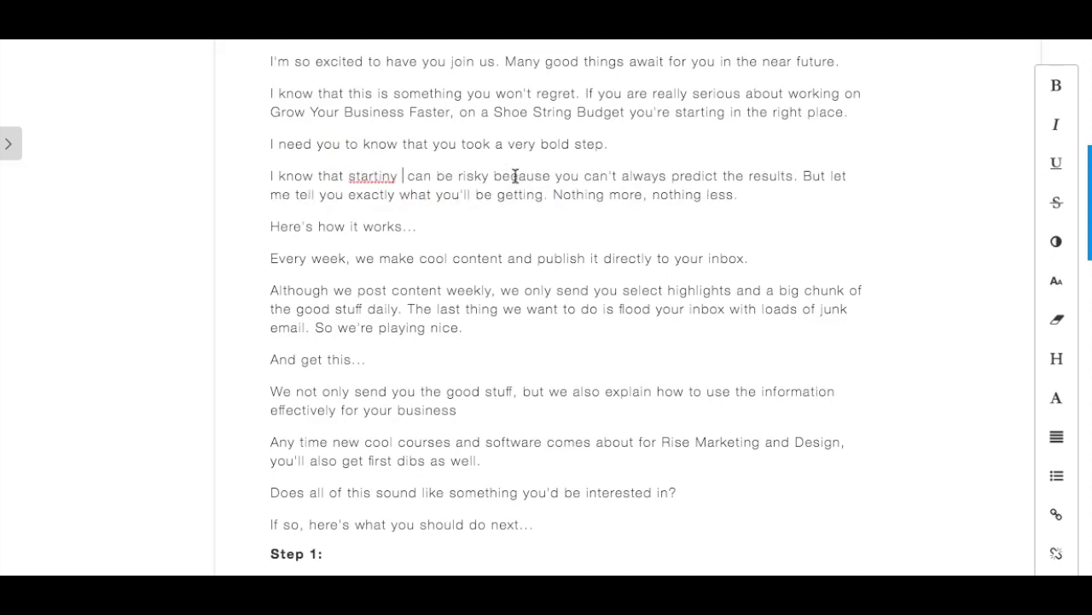
{"action": "key", "text": "BackSpace"}
{"action": "key", "text": "BackSpace"}
{"action": "type", "text": "g a new bu"}
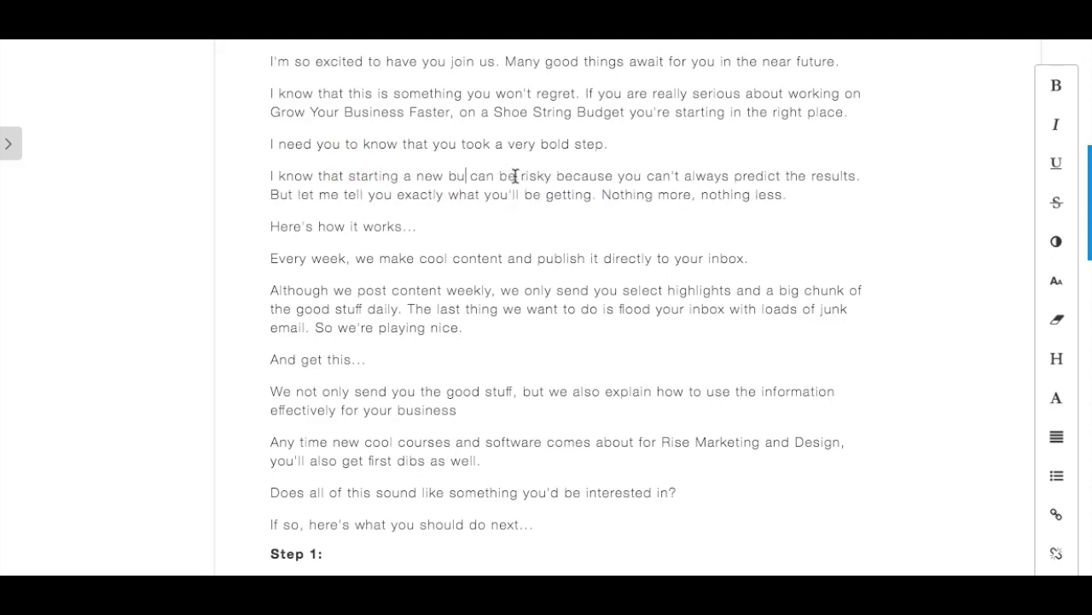
{"action": "type", "text": "siness"}
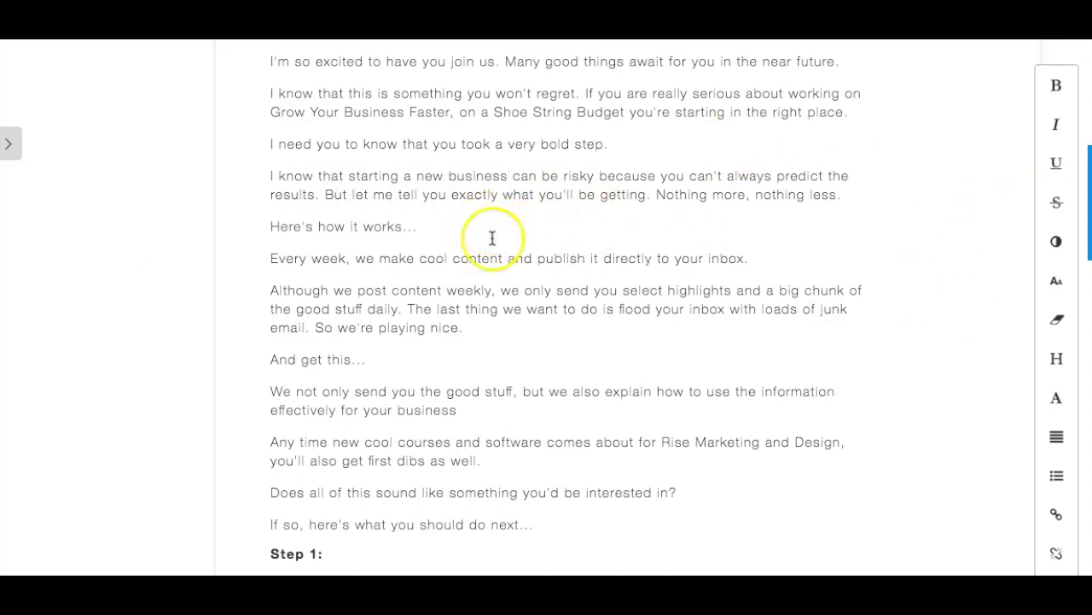
{"action": "scroll", "coordinate": [454, 226], "scroll_direction": "down", "scroll_amount": 3}
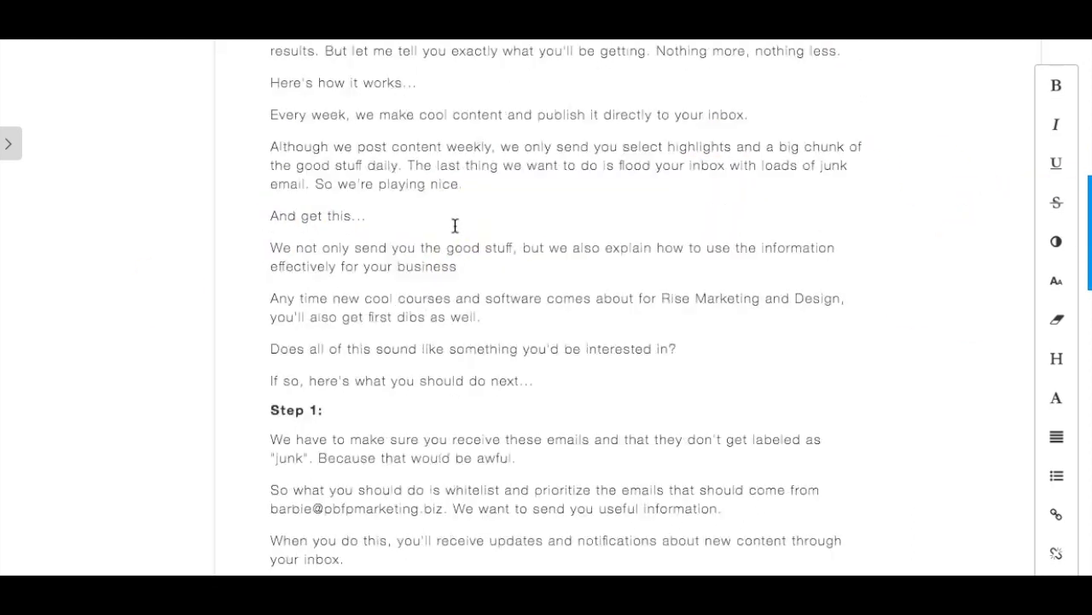
{"action": "scroll", "coordinate": [454, 226], "scroll_direction": "down", "scroll_amount": 3}
{"action": "scroll", "coordinate": [454, 227], "scroll_direction": "down", "scroll_amount": 5}
{"action": "scroll", "coordinate": [455, 225], "scroll_direction": "down", "scroll_amount": 3}
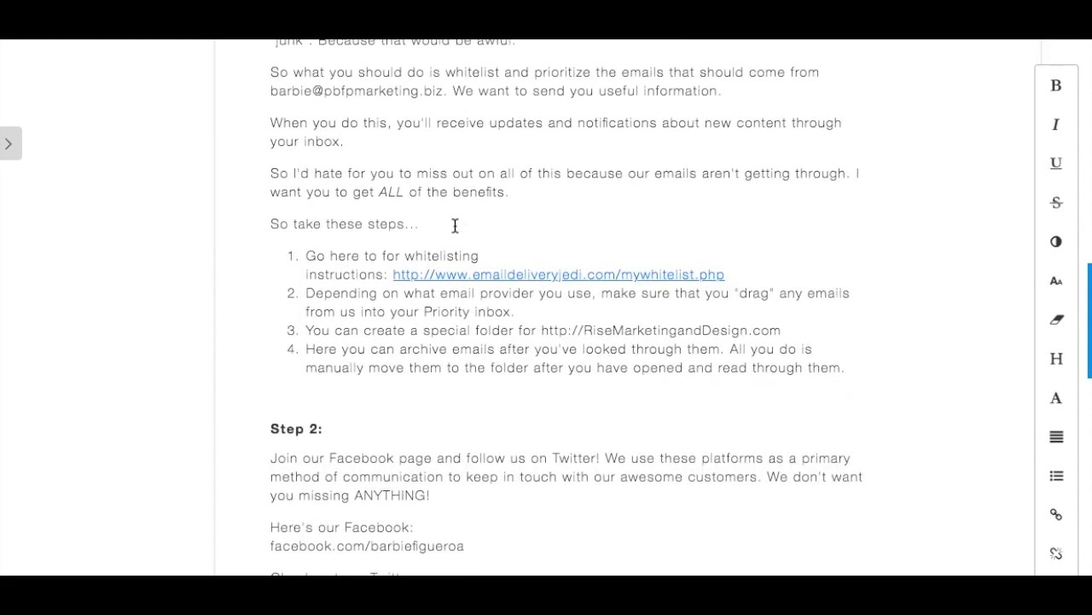
{"action": "scroll", "coordinate": [455, 225], "scroll_direction": "down", "scroll_amount": 6}
{"action": "scroll", "coordinate": [455, 225], "scroll_direction": "down", "scroll_amount": 2}
{"action": "scroll", "coordinate": [455, 225], "scroll_direction": "down", "scroll_amount": 4}
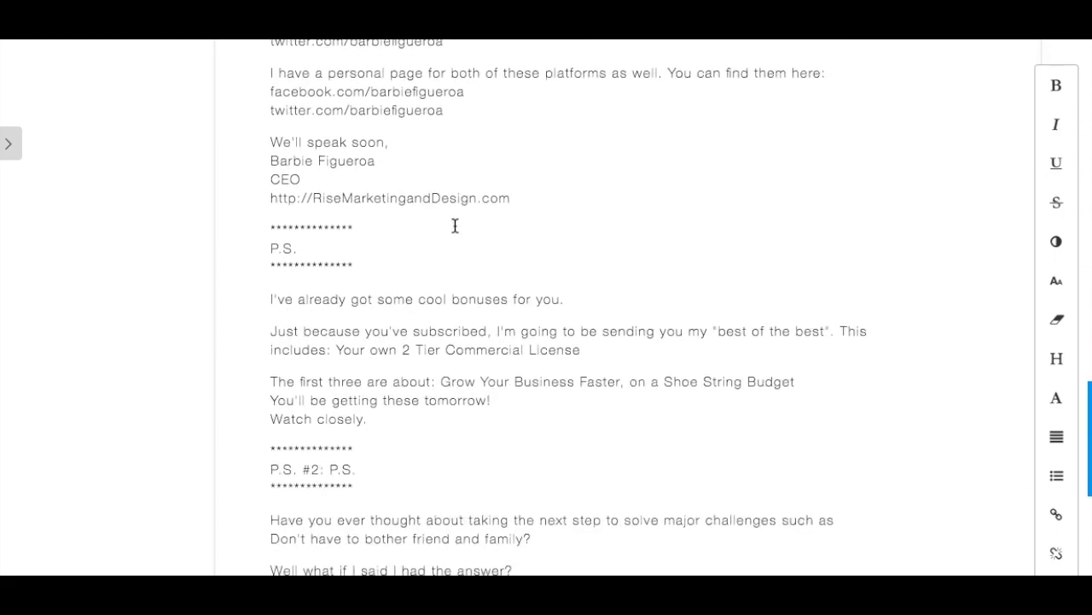
{"action": "scroll", "coordinate": [454, 225], "scroll_direction": "up", "scroll_amount": 4}
{"action": "scroll", "coordinate": [454, 226], "scroll_direction": "up", "scroll_amount": 15}
{"action": "scroll", "coordinate": [455, 225], "scroll_direction": "up", "scroll_amount": 5}
{"action": "scroll", "coordinate": [455, 226], "scroll_direction": "up", "scroll_amount": 6}
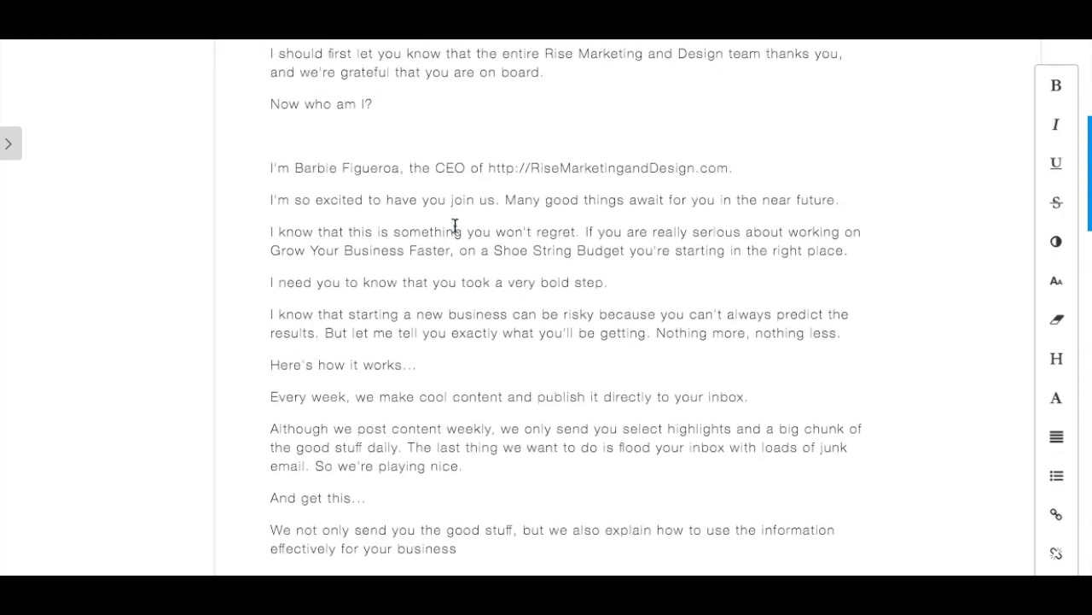
{"action": "scroll", "coordinate": [455, 225], "scroll_direction": "up", "scroll_amount": 3}
{"action": "scroll", "coordinate": [455, 225], "scroll_direction": "up", "scroll_amount": 5}
{"action": "scroll", "coordinate": [455, 226], "scroll_direction": "up", "scroll_amount": 2}
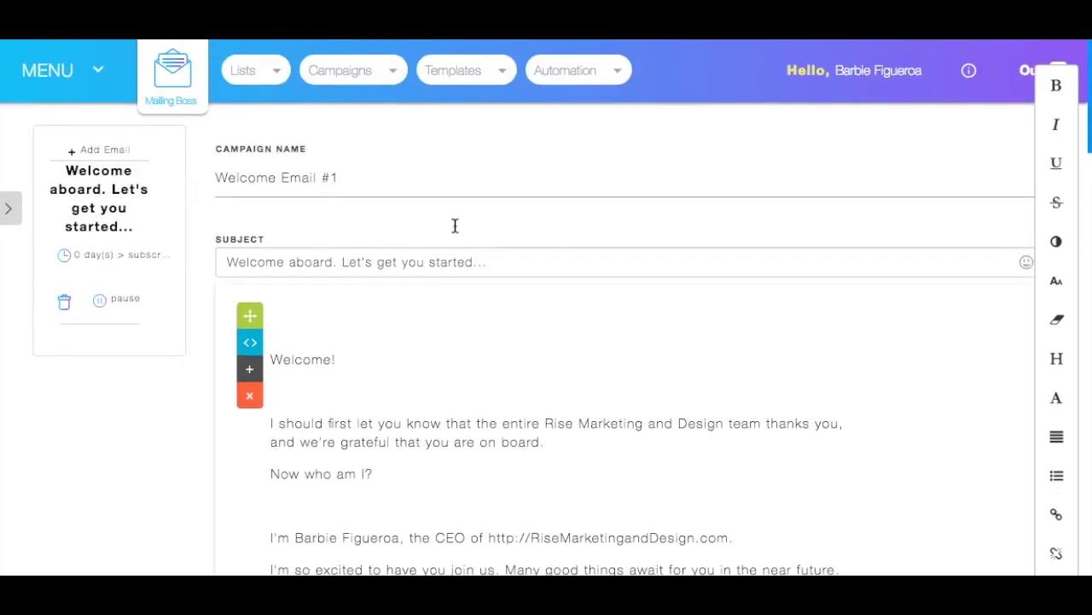
{"action": "left_click", "coordinate": [645, 288]}
{"action": "left_click", "coordinate": [695, 304]}
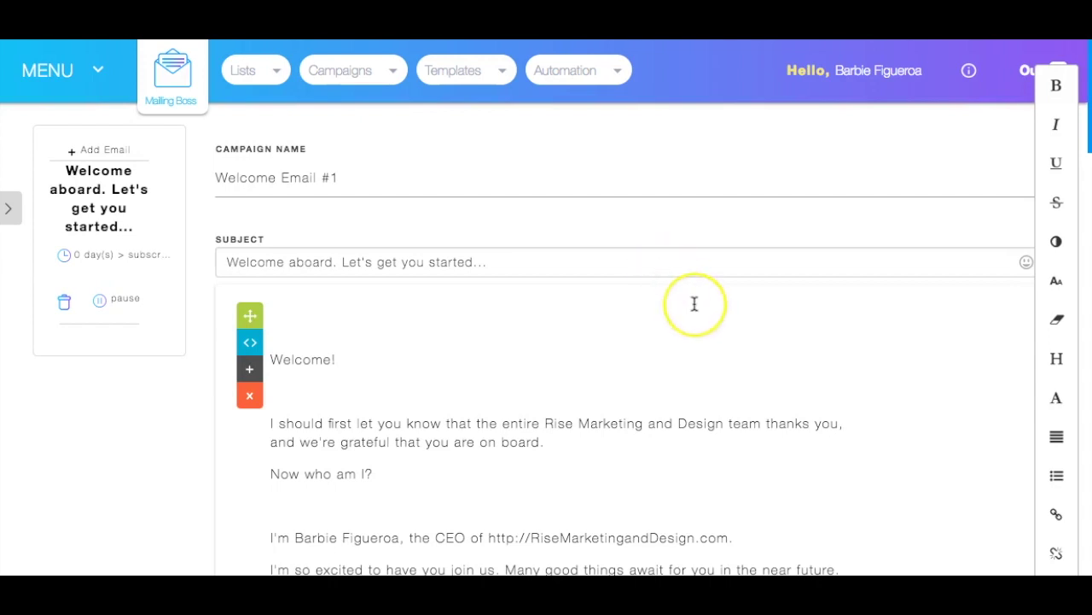
{"action": "scroll", "coordinate": [694, 304], "scroll_direction": "down", "scroll_amount": 2}
{"action": "scroll", "coordinate": [695, 304], "scroll_direction": "down", "scroll_amount": 3}
{"action": "scroll", "coordinate": [695, 304], "scroll_direction": "down", "scroll_amount": 3}
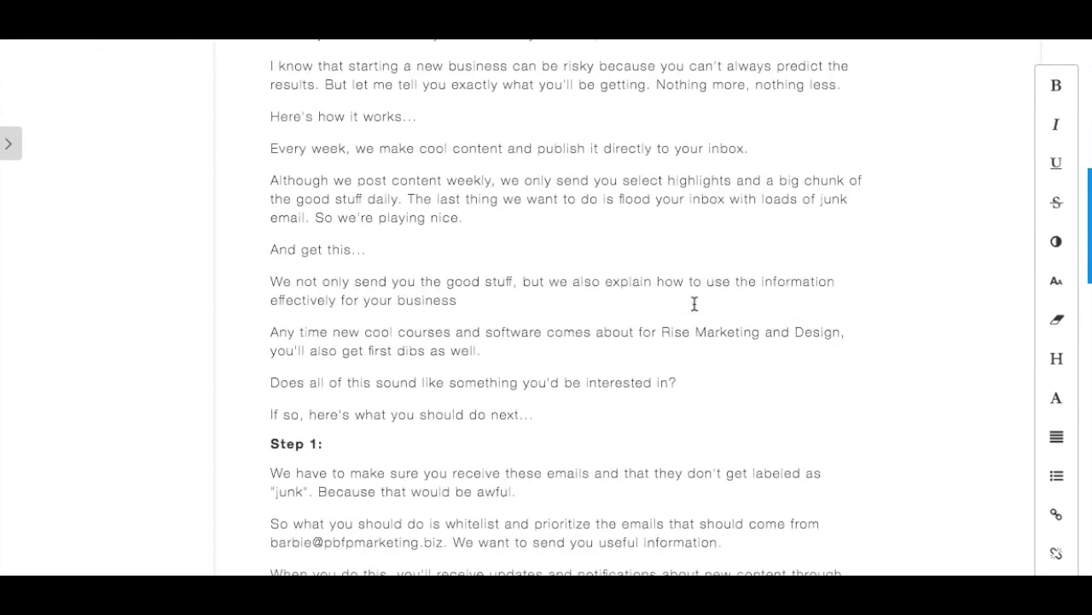
{"action": "scroll", "coordinate": [695, 304], "scroll_direction": "down", "scroll_amount": 3}
{"action": "scroll", "coordinate": [694, 304], "scroll_direction": "down", "scroll_amount": 2}
{"action": "scroll", "coordinate": [694, 304], "scroll_direction": "down", "scroll_amount": 1}
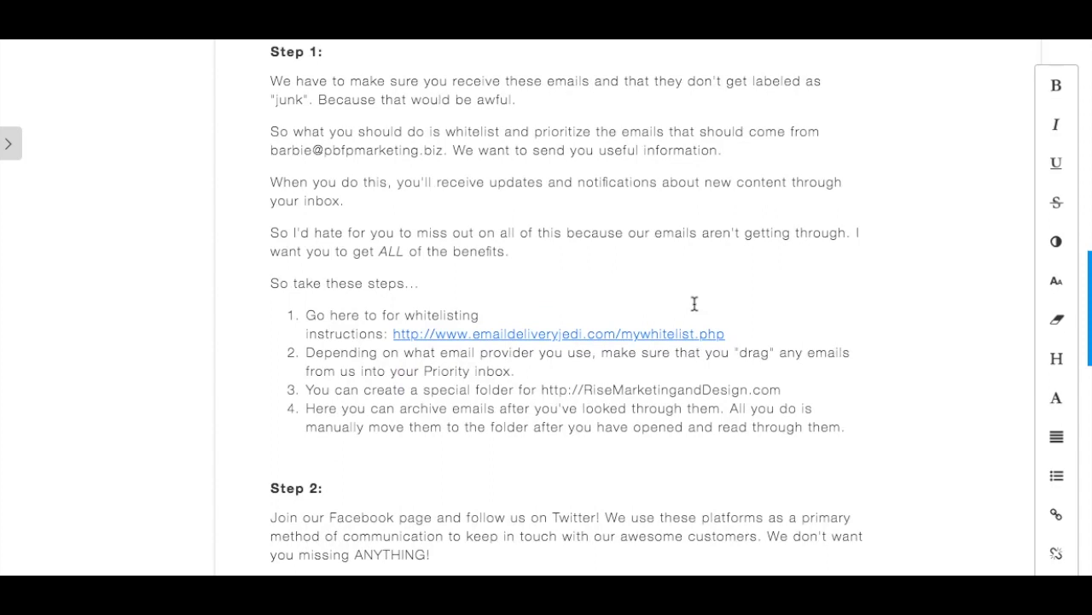
{"action": "scroll", "coordinate": [695, 304], "scroll_direction": "up", "scroll_amount": 4}
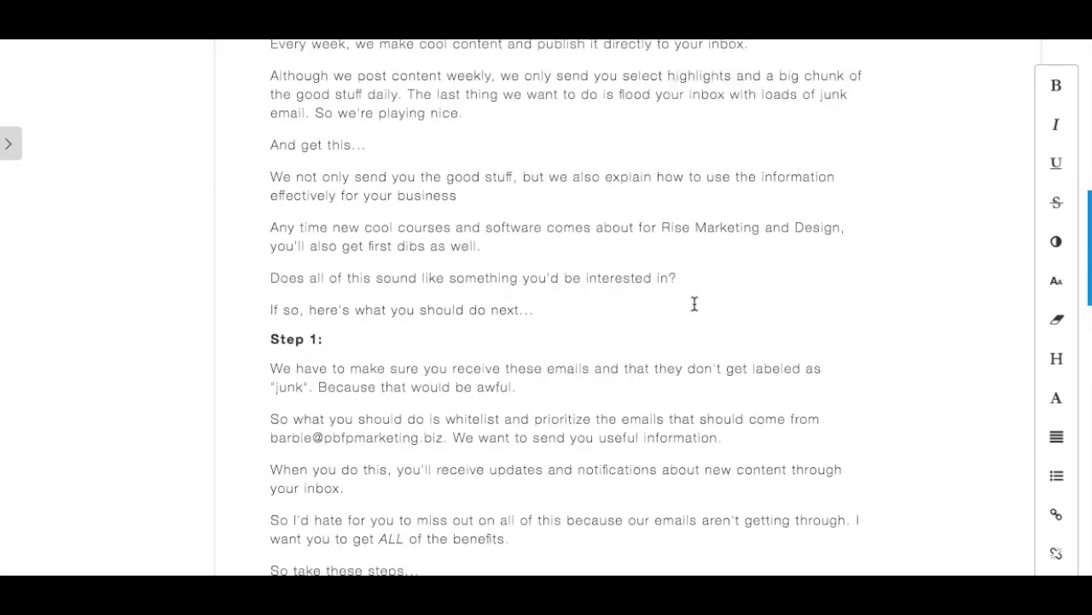
{"action": "scroll", "coordinate": [695, 303], "scroll_direction": "up", "scroll_amount": 1}
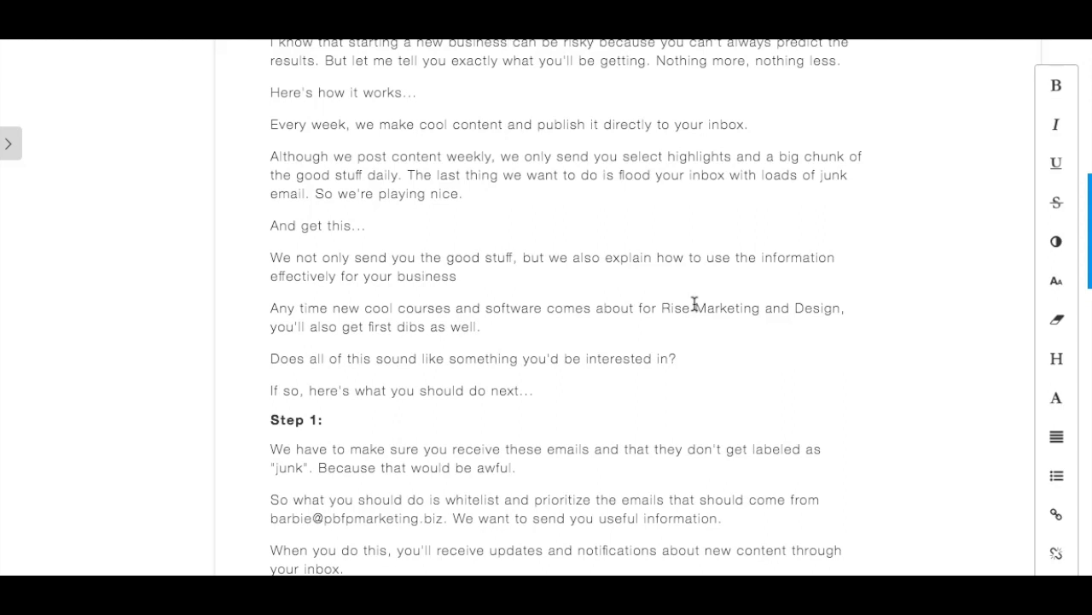
{"action": "scroll", "coordinate": [695, 304], "scroll_direction": "down", "scroll_amount": 1}
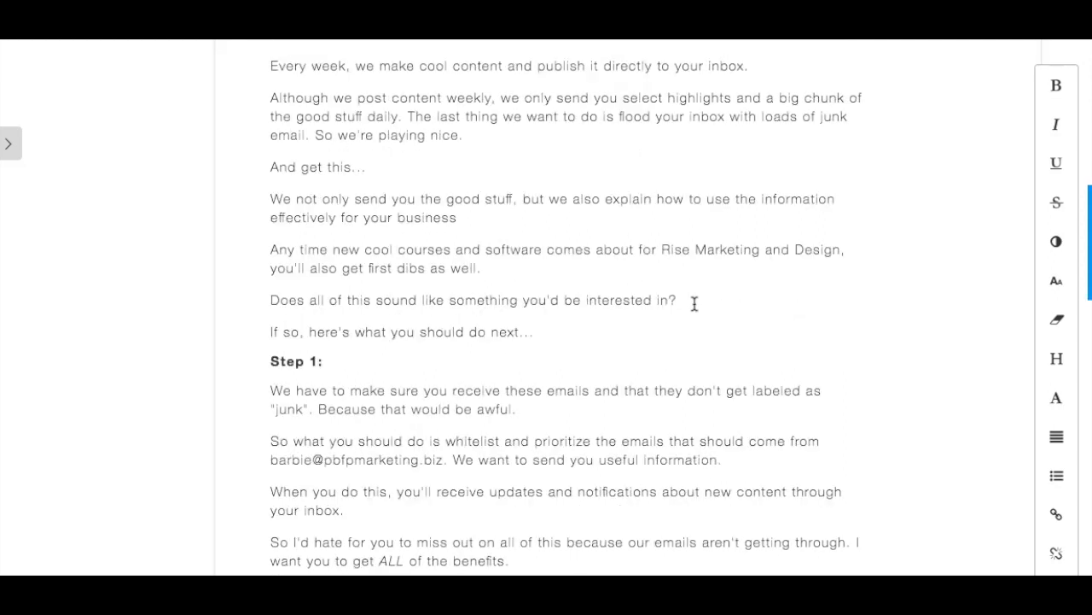
{"action": "scroll", "coordinate": [694, 304], "scroll_direction": "down", "scroll_amount": 2}
{"action": "scroll", "coordinate": [695, 304], "scroll_direction": "down", "scroll_amount": 5}
{"action": "scroll", "coordinate": [695, 304], "scroll_direction": "down", "scroll_amount": 1}
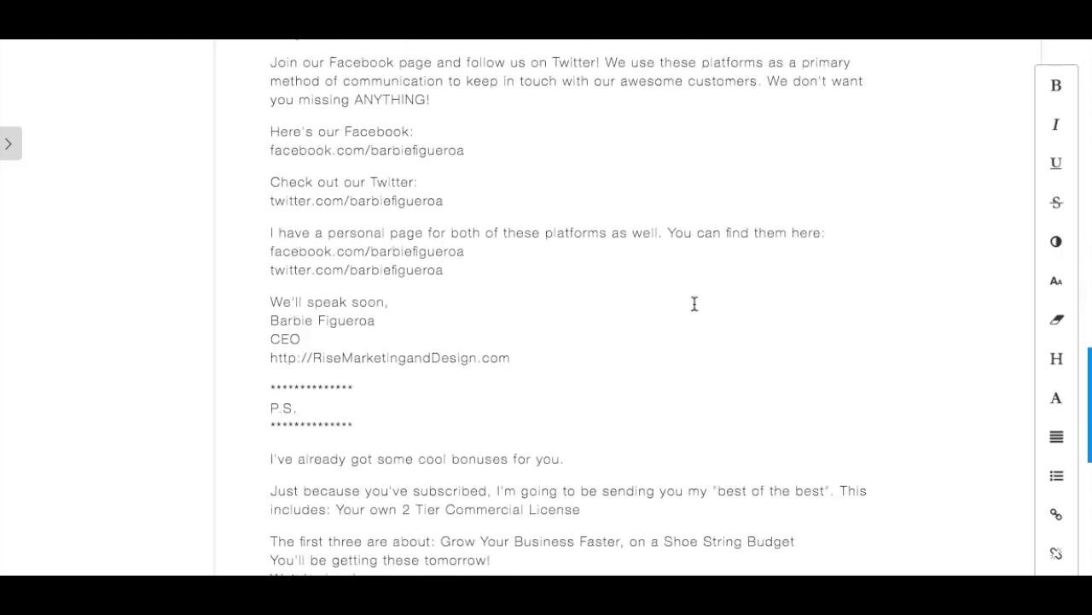
{"action": "scroll", "coordinate": [694, 304], "scroll_direction": "up", "scroll_amount": 1}
{"action": "scroll", "coordinate": [694, 303], "scroll_direction": "up", "scroll_amount": 3}
{"action": "scroll", "coordinate": [695, 304], "scroll_direction": "up", "scroll_amount": 1}
{"action": "scroll", "coordinate": [695, 303], "scroll_direction": "up", "scroll_amount": 3}
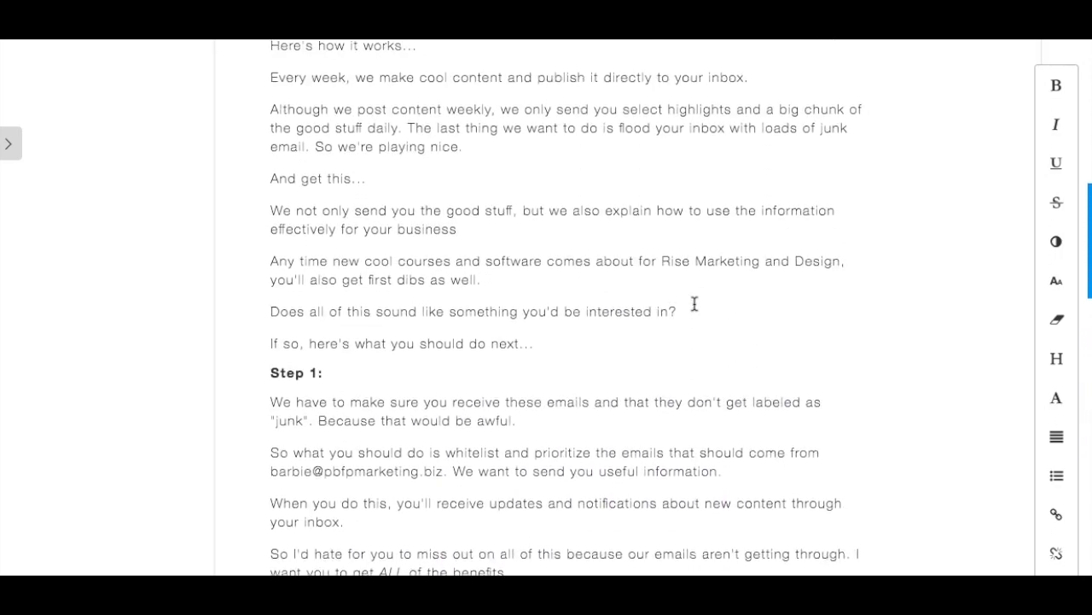
{"action": "scroll", "coordinate": [695, 304], "scroll_direction": "up", "scroll_amount": 2}
{"action": "scroll", "coordinate": [695, 305], "scroll_direction": "up", "scroll_amount": 1}
{"action": "left_click", "coordinate": [648, 306]}
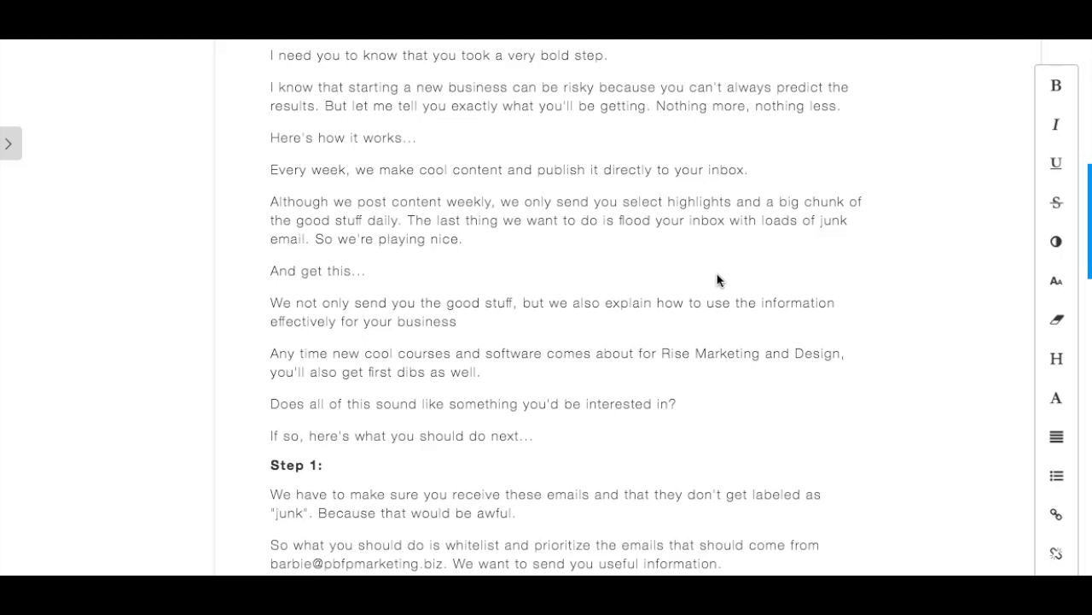
Step: Make the 'We not only send you the good stuff…' paragraph bold and italic, checking alignment and indent options
{"action": "left_click", "coordinate": [717, 269]}
{"action": "scroll", "coordinate": [751, 248], "scroll_direction": "down", "scroll_amount": 3}
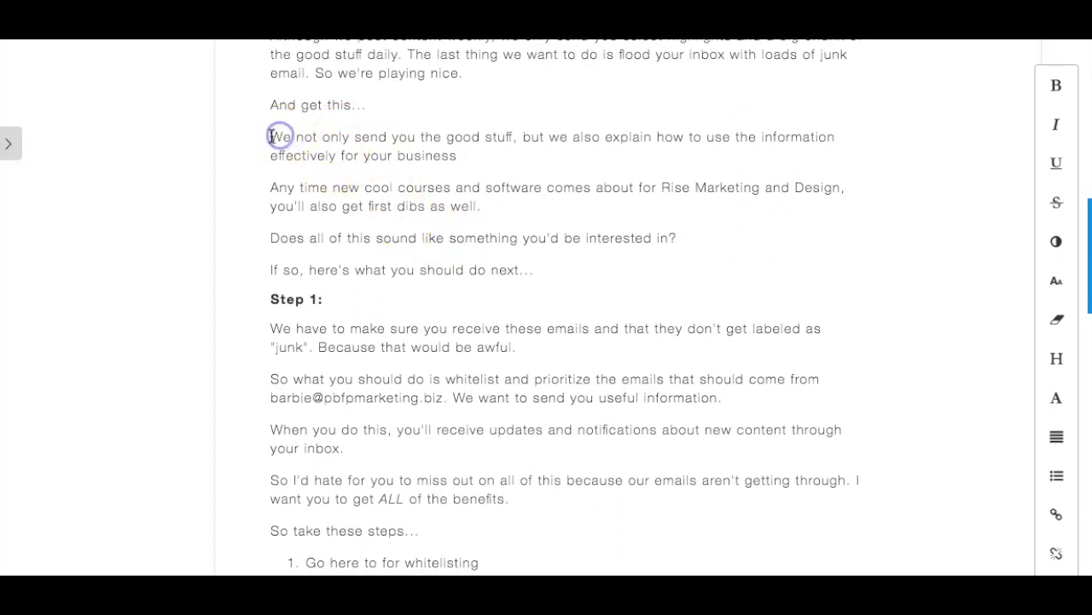
{"action": "left_click_drag", "start_coordinate": [270, 137], "coordinate": [450, 166]}
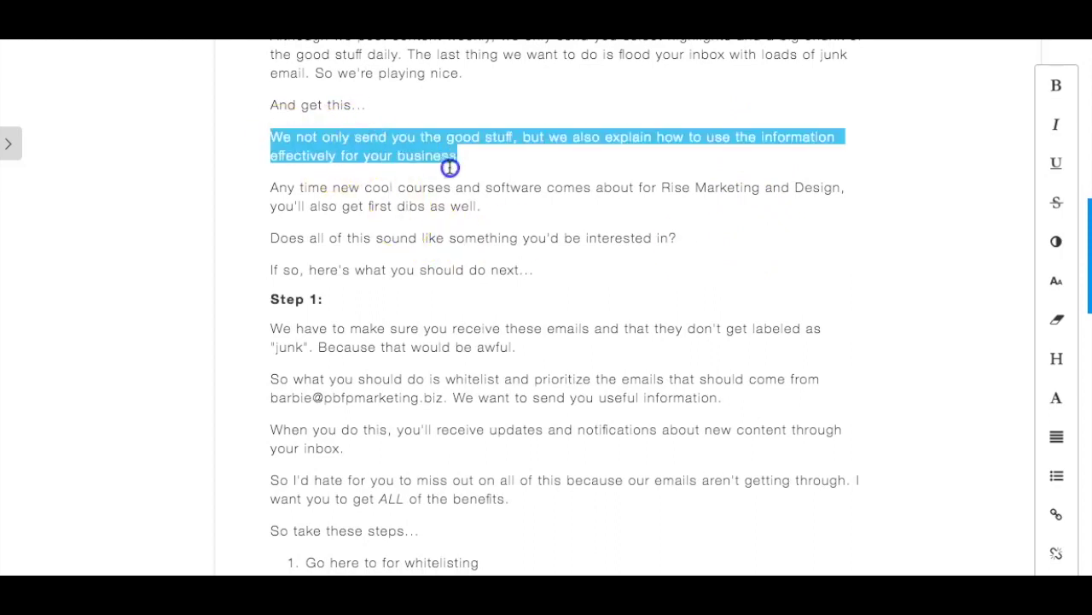
{"action": "left_click", "coordinate": [1057, 85]}
{"action": "left_click", "coordinate": [1057, 123]}
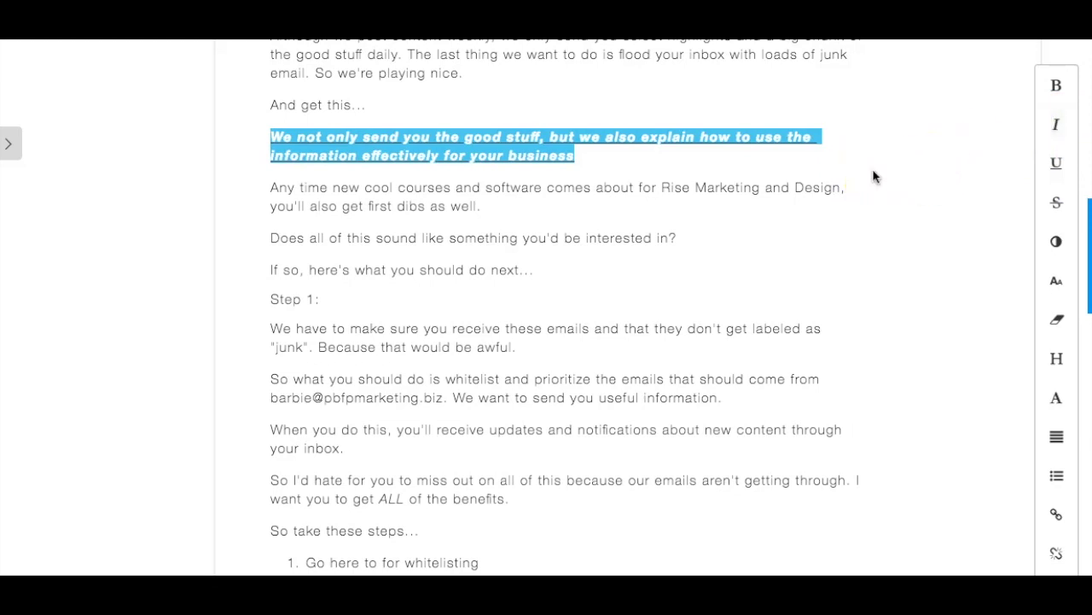
{"action": "left_click", "coordinate": [1059, 438]}
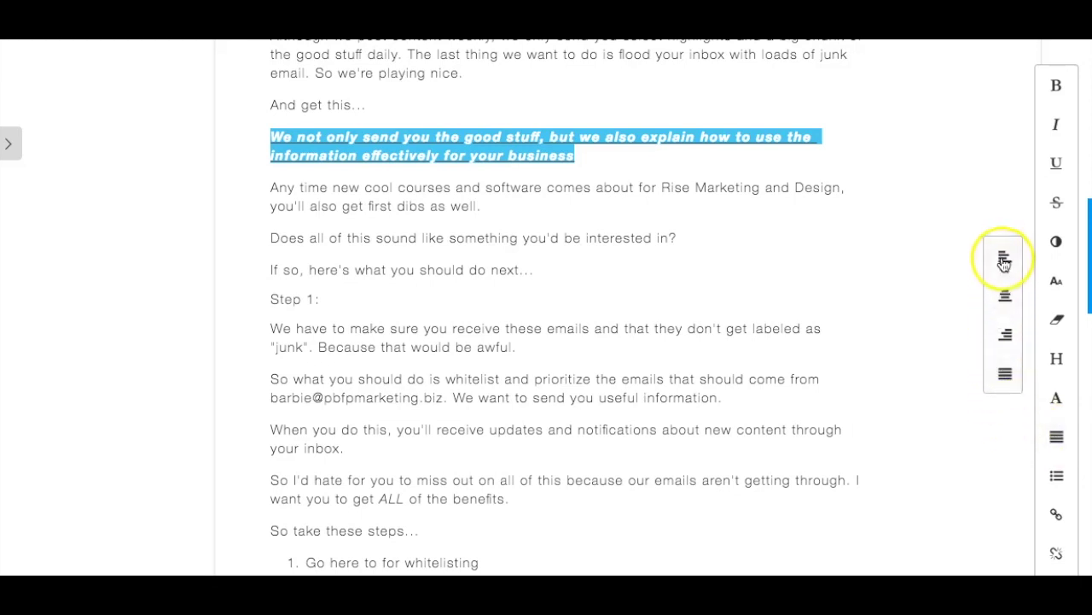
{"action": "left_click", "coordinate": [1057, 478]}
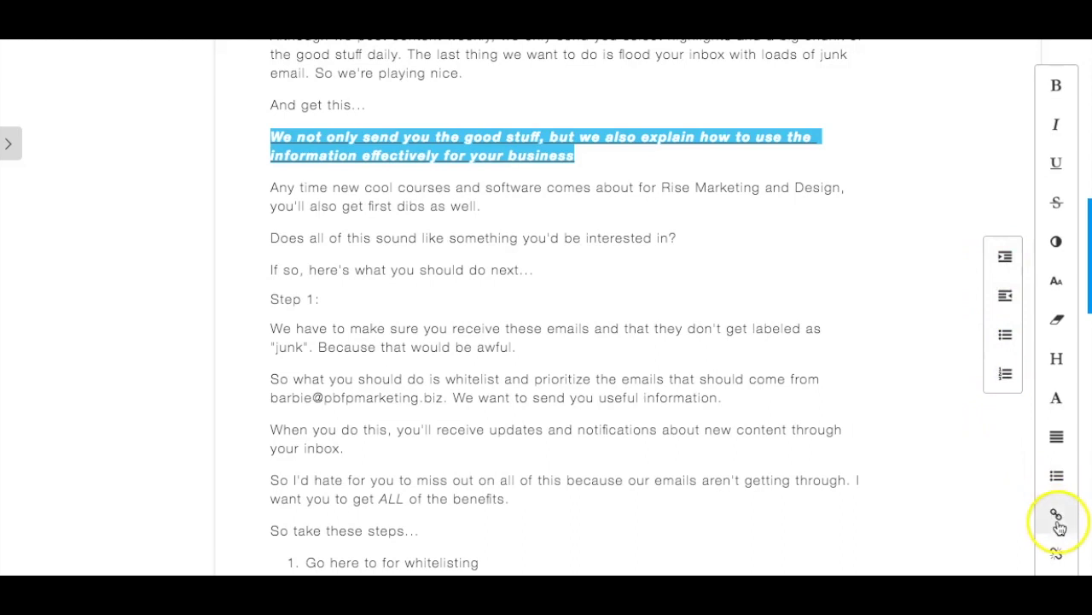
{"action": "left_click", "coordinate": [761, 170]}
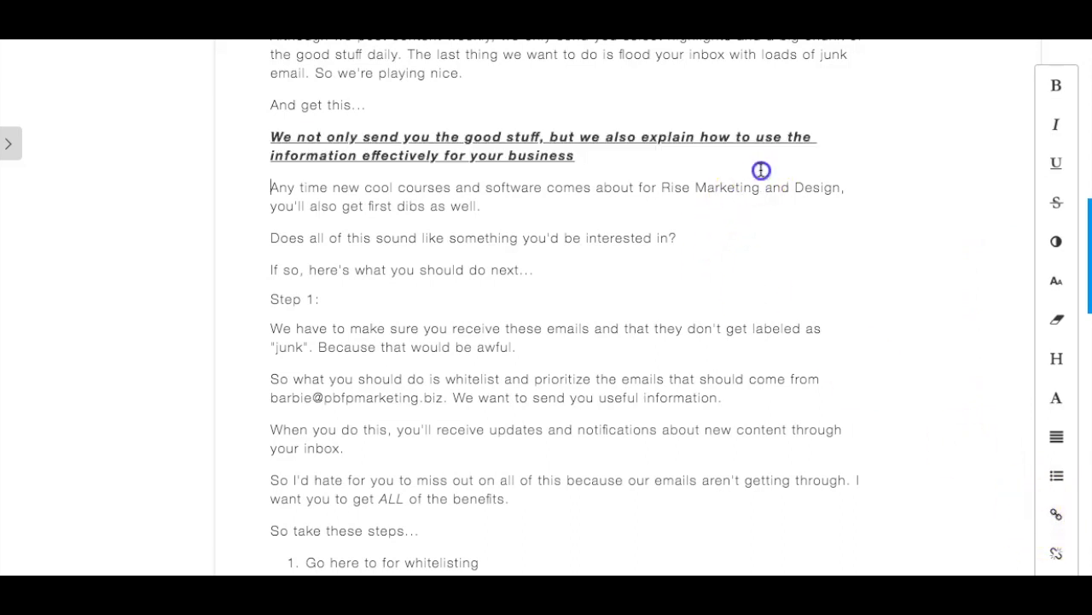
Step: Scroll through the email body to review the formatted paragraph
{"action": "scroll", "coordinate": [685, 183], "scroll_direction": "up", "scroll_amount": 3}
{"action": "scroll", "coordinate": [685, 183], "scroll_direction": "up", "scroll_amount": 5}
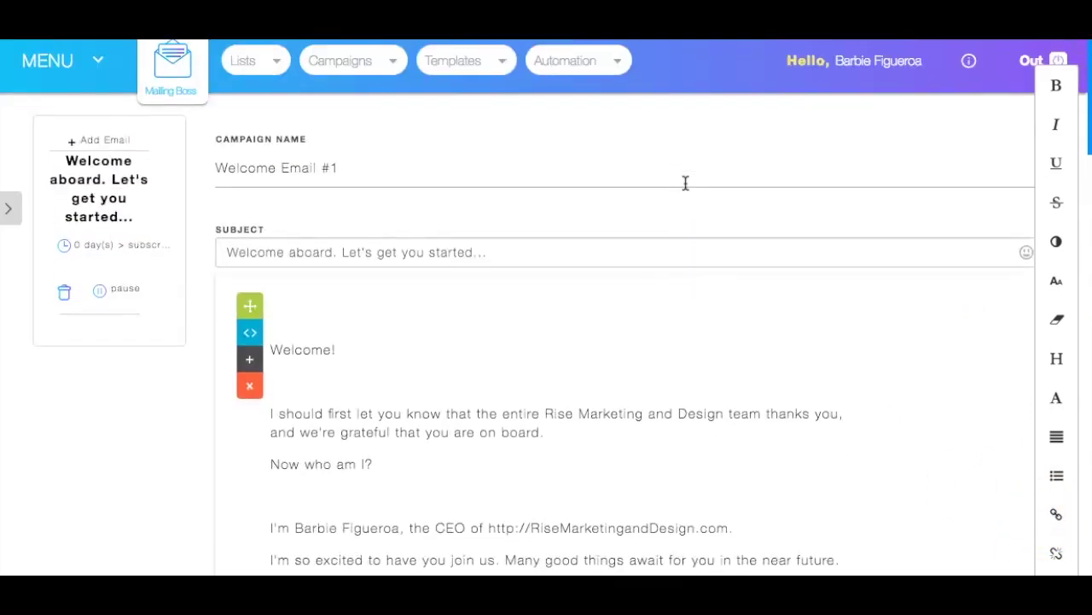
{"action": "scroll", "coordinate": [686, 183], "scroll_direction": "down", "scroll_amount": 10}
{"action": "scroll", "coordinate": [685, 183], "scroll_direction": "down", "scroll_amount": 6}
{"action": "scroll", "coordinate": [686, 182], "scroll_direction": "down", "scroll_amount": 3}
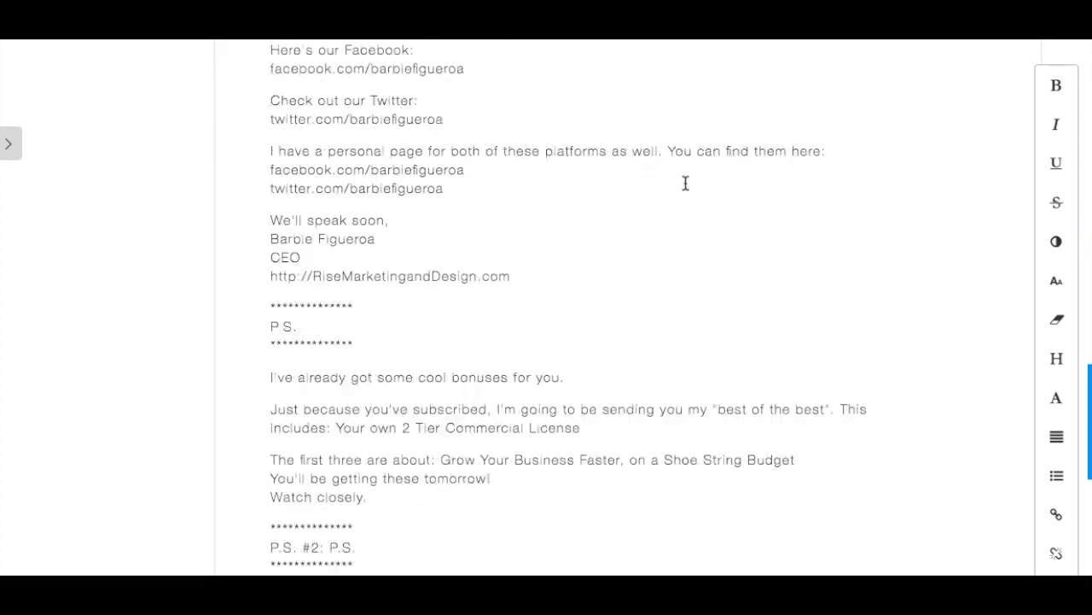
{"action": "scroll", "coordinate": [685, 183], "scroll_direction": "down", "scroll_amount": 2}
{"action": "scroll", "coordinate": [136, 180], "scroll_direction": "up", "scroll_amount": 6}
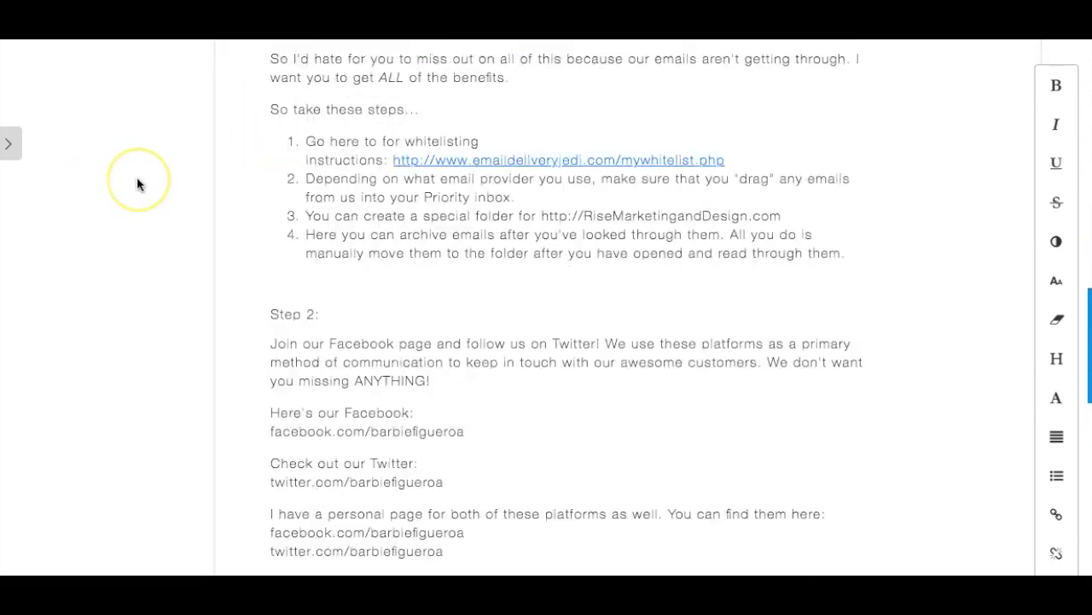
{"action": "scroll", "coordinate": [136, 179], "scroll_direction": "up", "scroll_amount": 5}
{"action": "scroll", "coordinate": [137, 179], "scroll_direction": "up", "scroll_amount": 10}
{"action": "scroll", "coordinate": [137, 179], "scroll_direction": "up", "scroll_amount": 2}
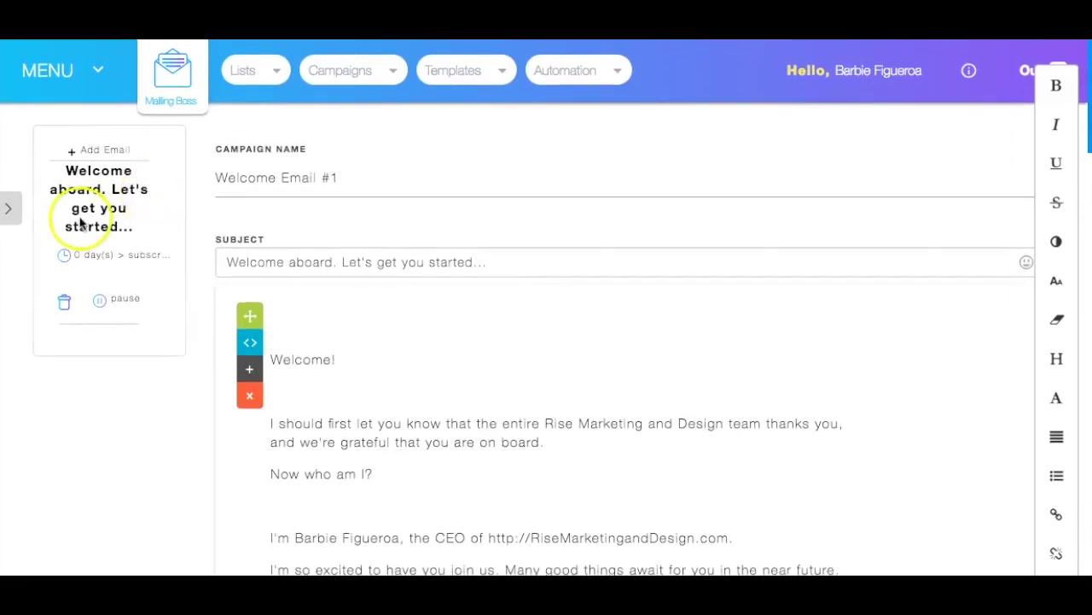
Step: Open the ready-made blocks panel and filter it to the Social category
{"action": "left_click", "coordinate": [8, 212]}
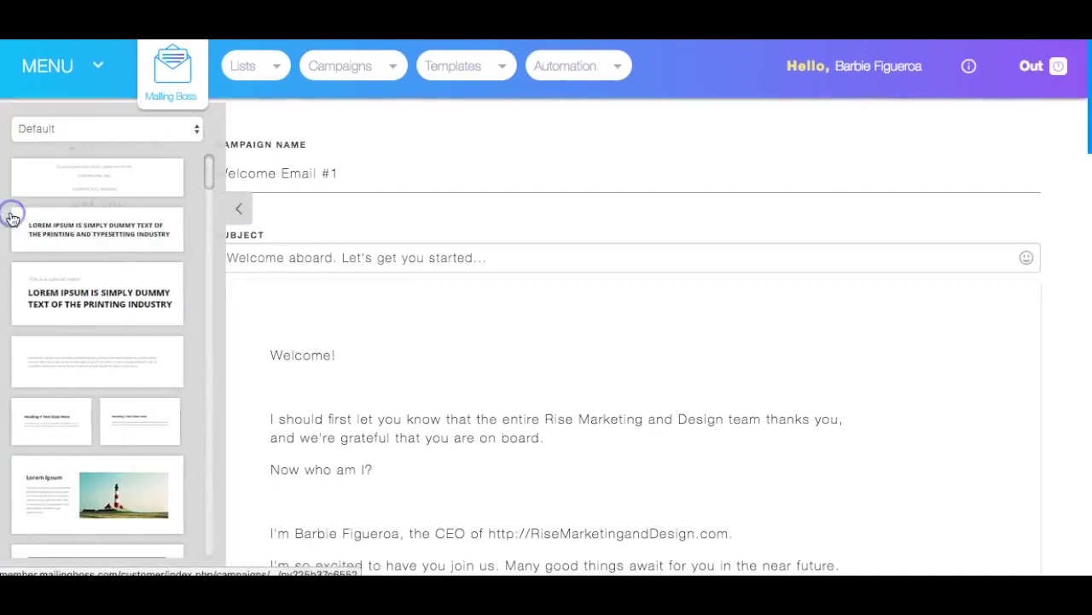
{"action": "scroll", "coordinate": [111, 229], "scroll_direction": "down", "scroll_amount": 4}
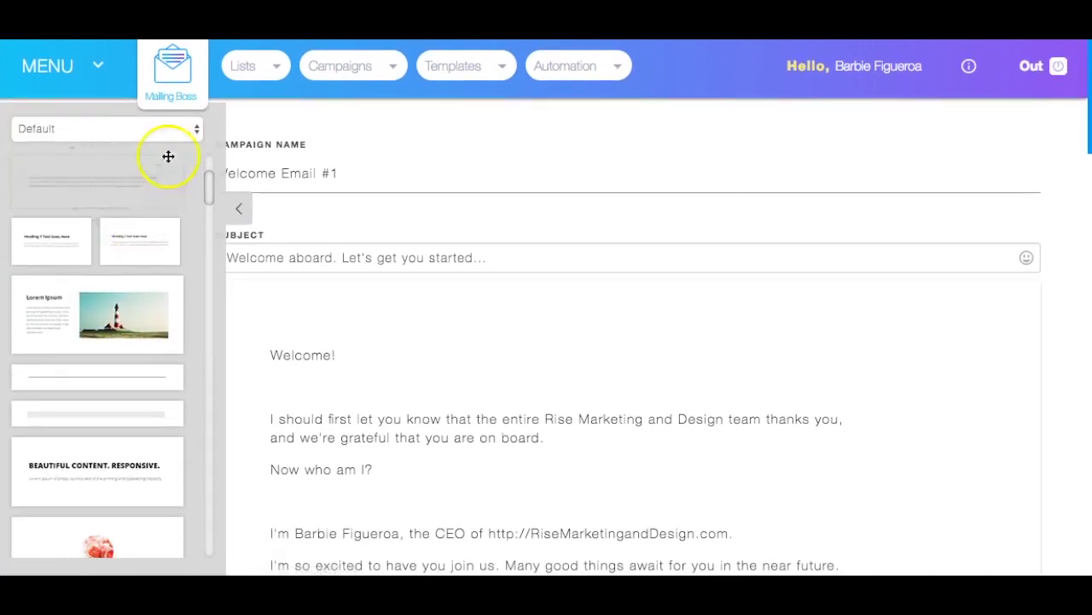
{"action": "left_click", "coordinate": [171, 129]}
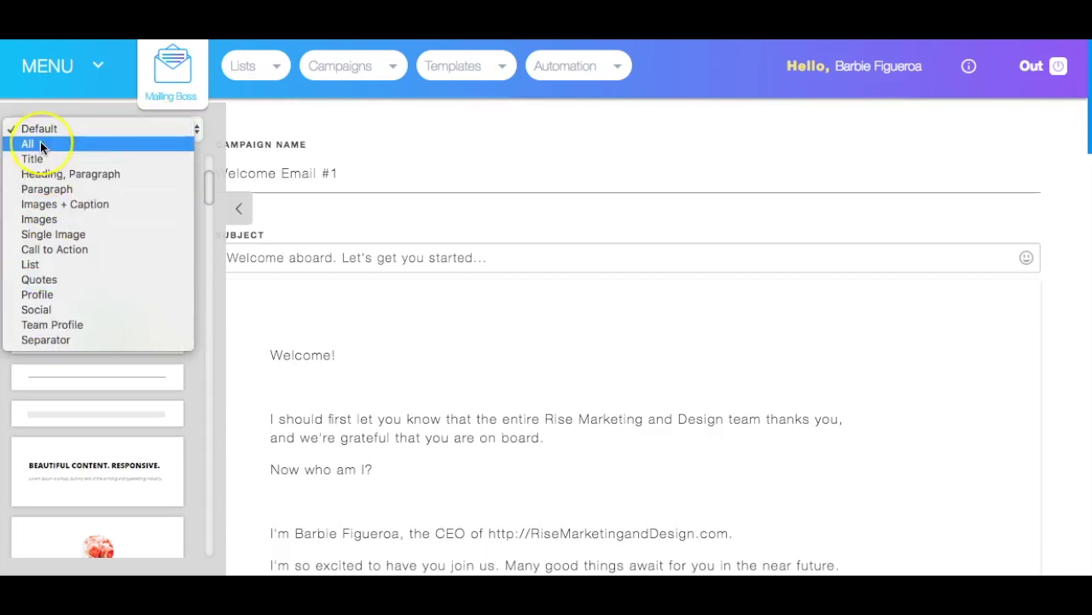
{"action": "left_click", "coordinate": [37, 311]}
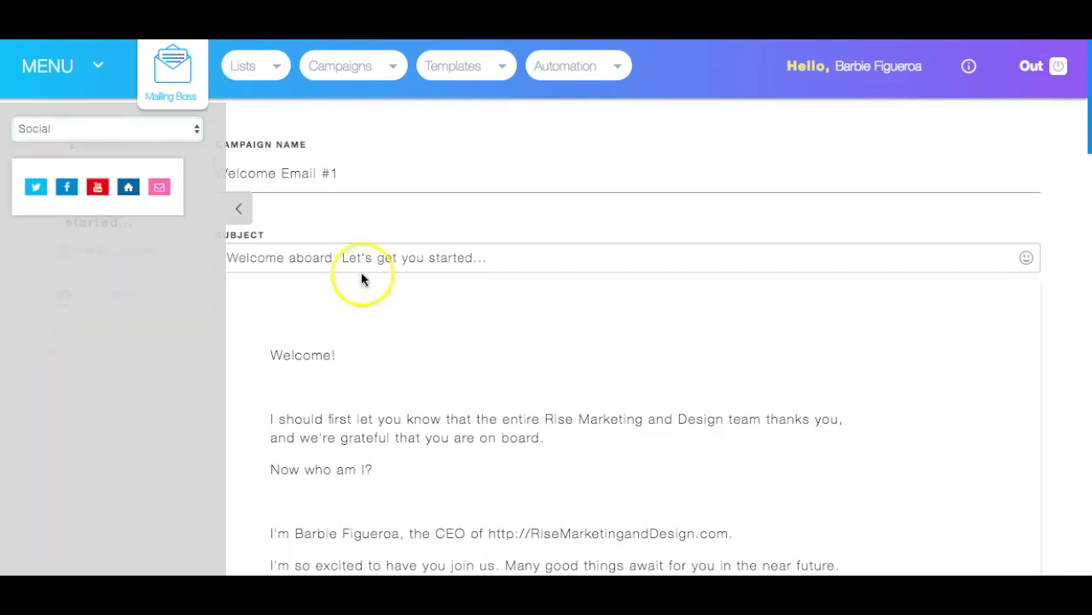
{"action": "scroll", "coordinate": [419, 317], "scroll_direction": "down", "scroll_amount": 3}
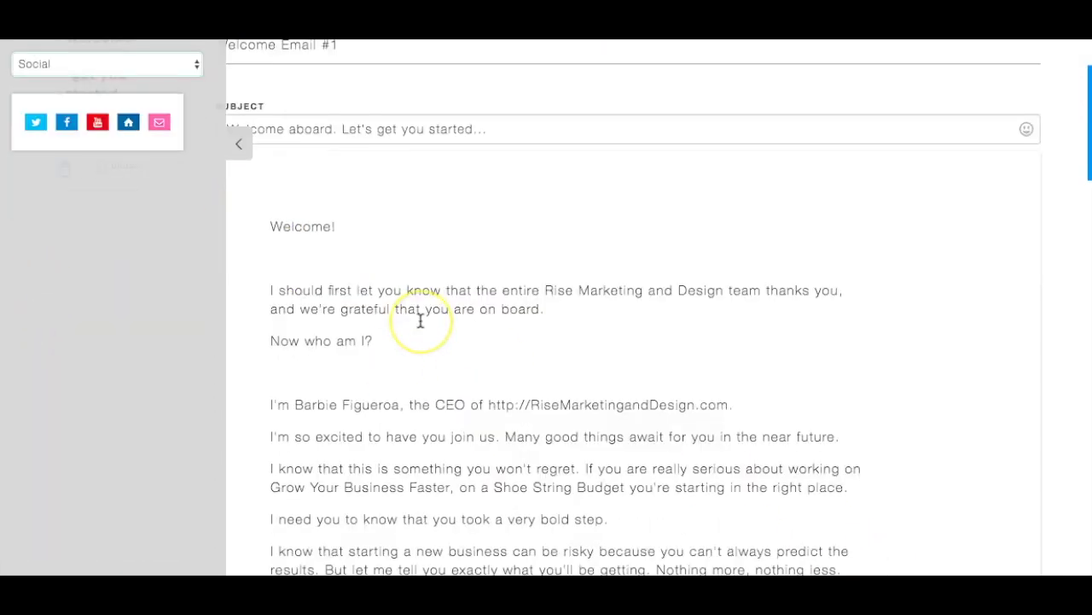
{"action": "scroll", "coordinate": [419, 319], "scroll_direction": "down", "scroll_amount": 10}
{"action": "scroll", "coordinate": [419, 319], "scroll_direction": "down", "scroll_amount": 10}
{"action": "scroll", "coordinate": [420, 320], "scroll_direction": "down", "scroll_amount": 1}
{"action": "scroll", "coordinate": [420, 320], "scroll_direction": "down", "scroll_amount": 10}
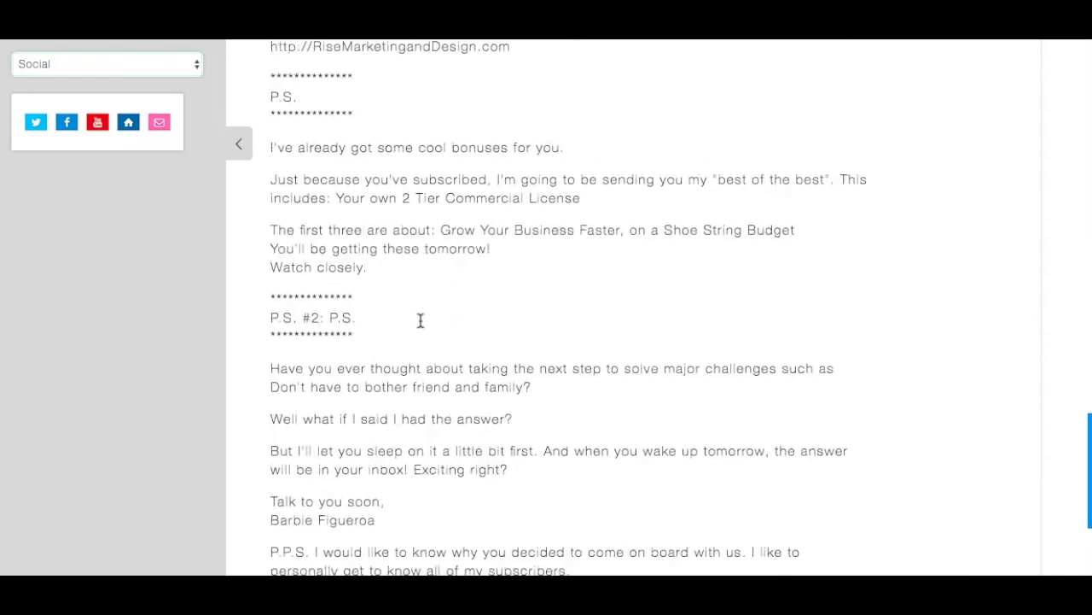
{"action": "scroll", "coordinate": [418, 318], "scroll_direction": "down", "scroll_amount": 5}
Step: Drag a Social icons block into the email below the unsubscribe footer
{"action": "left_click", "coordinate": [56, 141]}
{"action": "left_click_drag", "start_coordinate": [56, 141], "coordinate": [370, 470]}
{"action": "scroll", "coordinate": [358, 486], "scroll_direction": "down", "scroll_amount": 2}
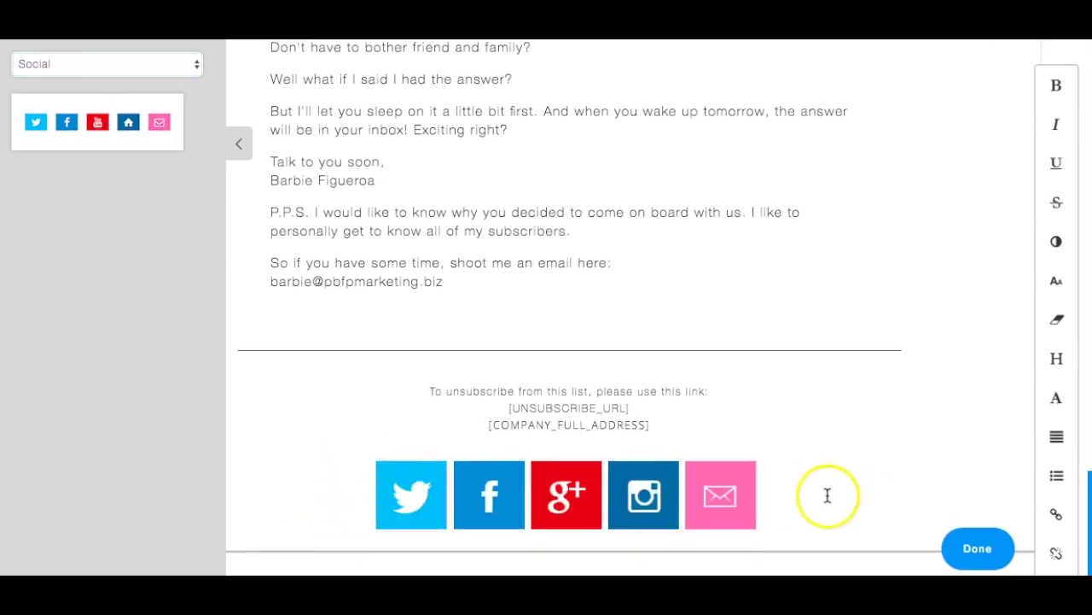
Step: Keep the social icons row, cancelling its deletion, and move it above the footer divider
{"action": "left_click", "coordinate": [823, 466]}
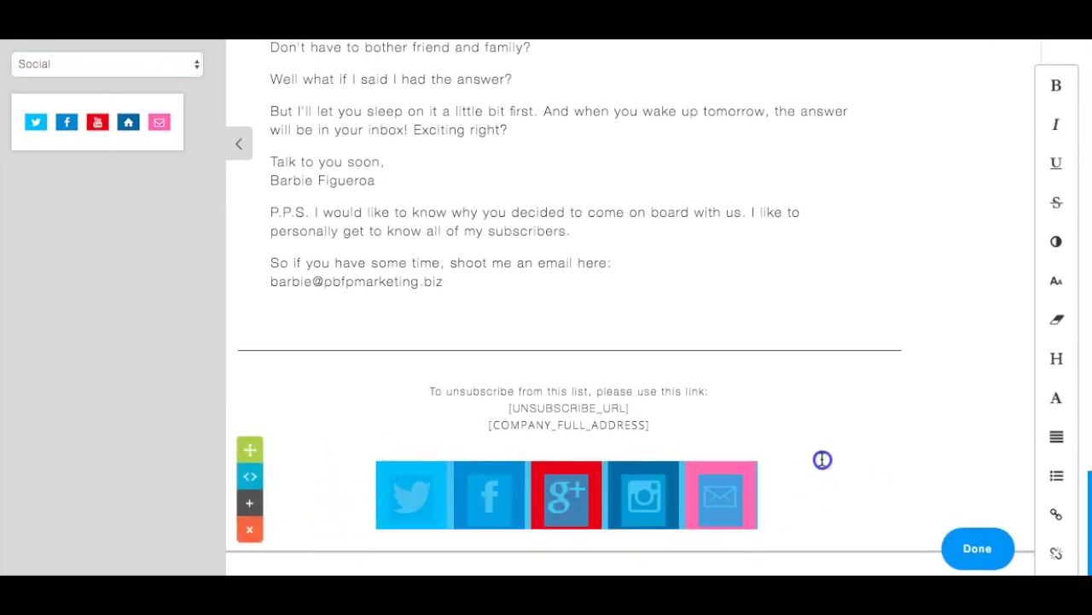
{"action": "left_click", "coordinate": [251, 533]}
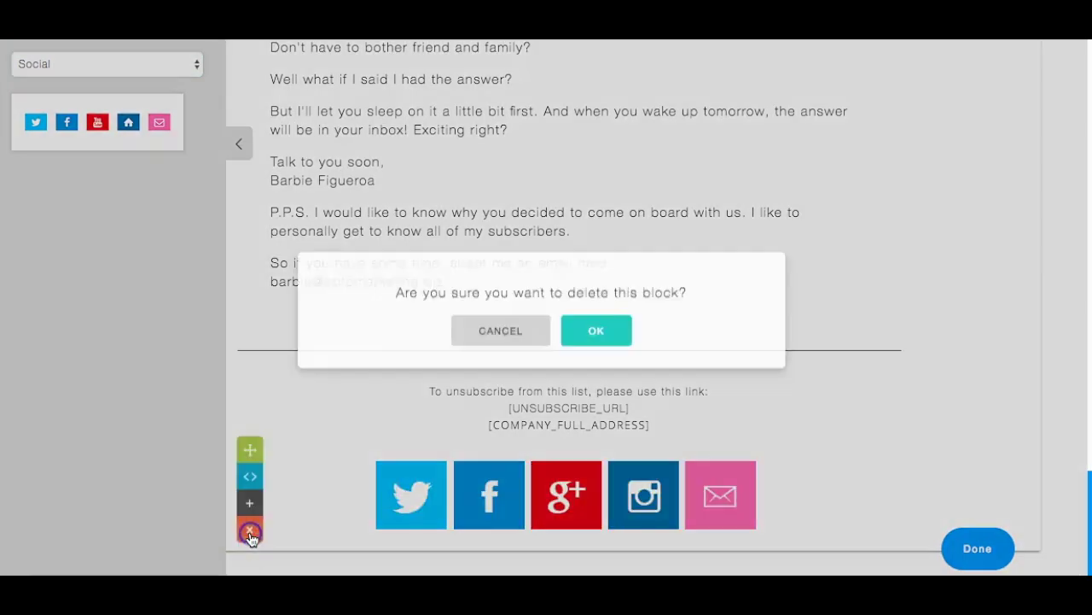
{"action": "left_click", "coordinate": [484, 338]}
{"action": "left_click", "coordinate": [305, 480]}
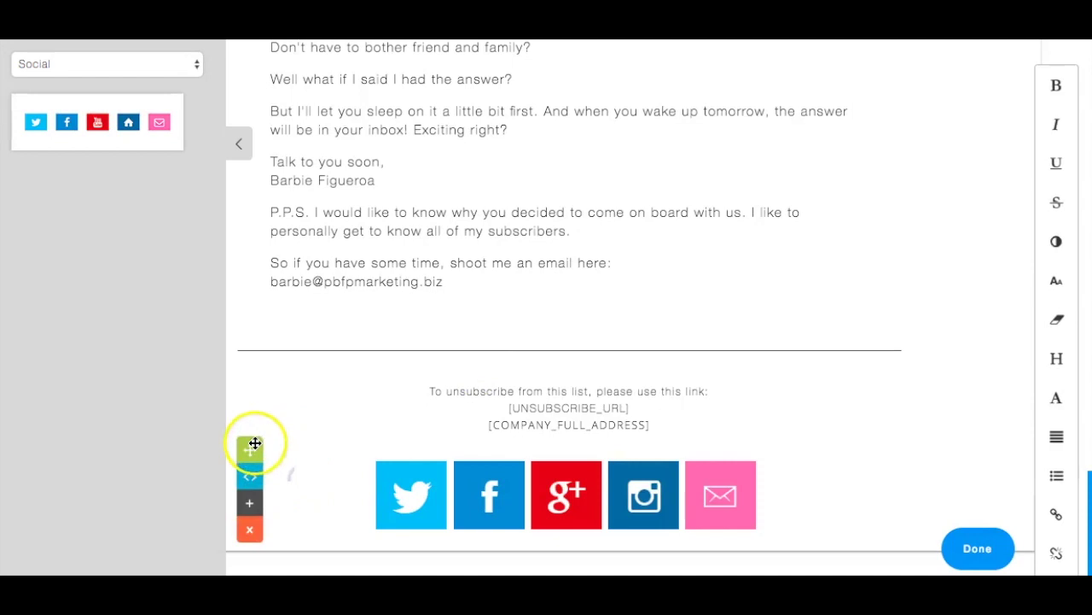
{"action": "left_click_drag", "start_coordinate": [254, 446], "coordinate": [266, 343]}
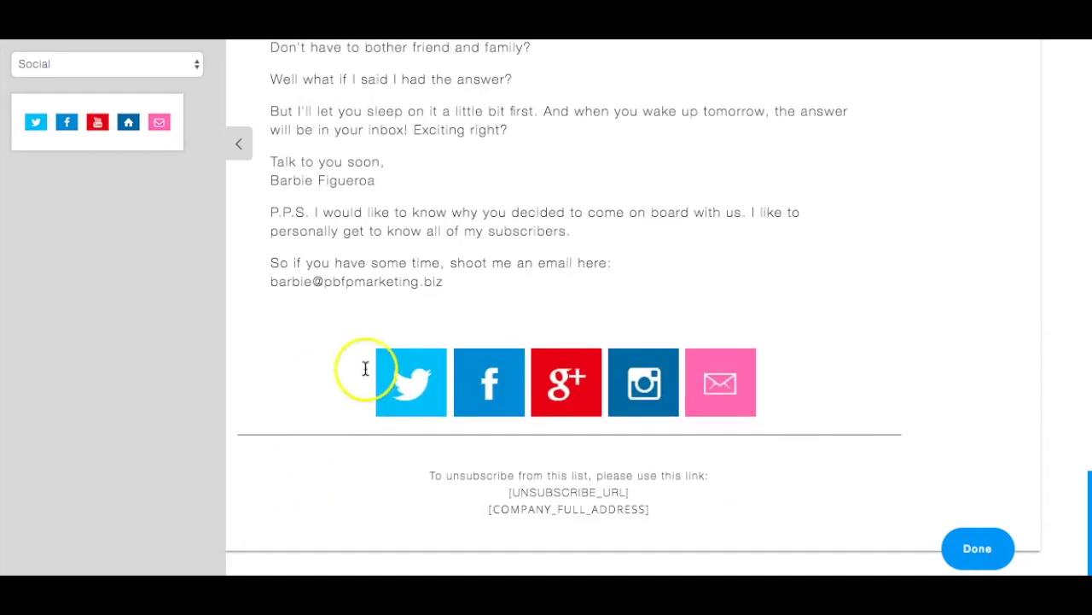
Step: Preview the Separator, Team Profile, Call to Action, Single Image and Paragraph block categories
{"action": "left_click", "coordinate": [127, 65]}
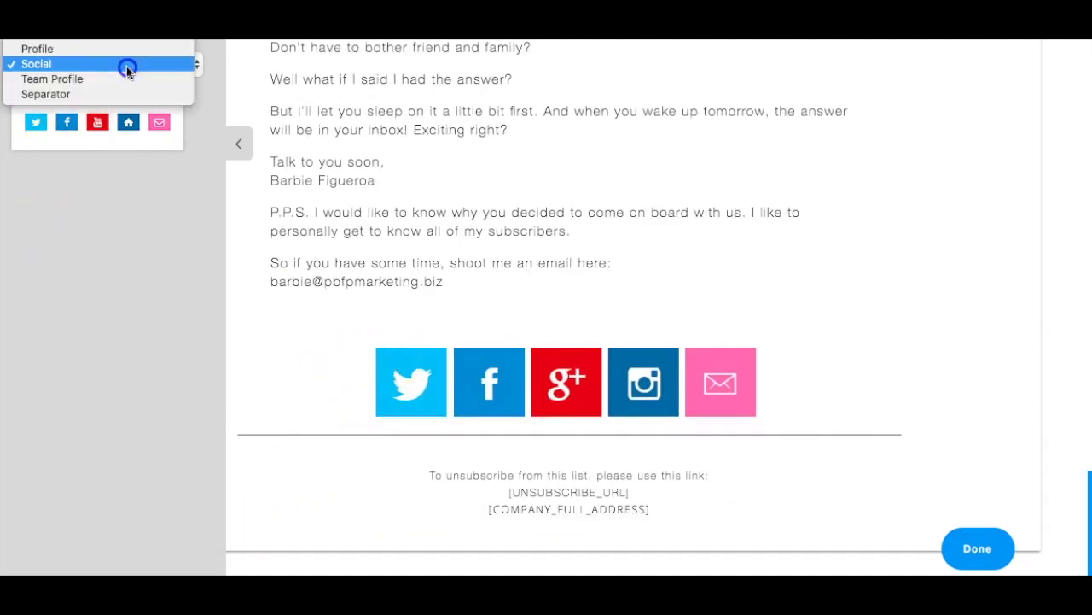
{"action": "left_click", "coordinate": [74, 94]}
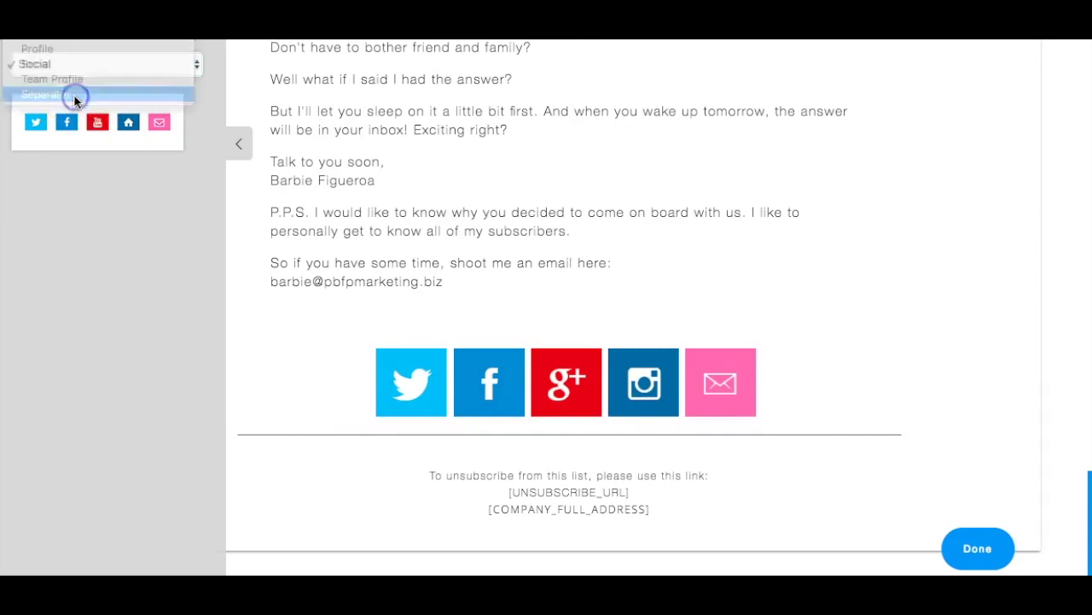
{"action": "left_click", "coordinate": [114, 62]}
{"action": "left_click", "coordinate": [88, 49]}
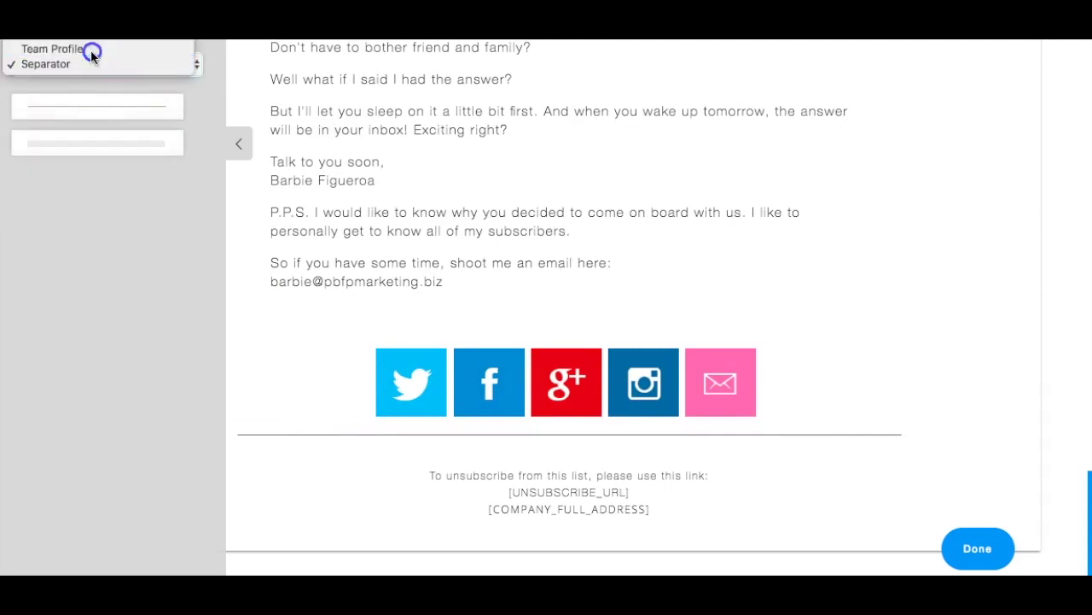
{"action": "left_click", "coordinate": [175, 65]}
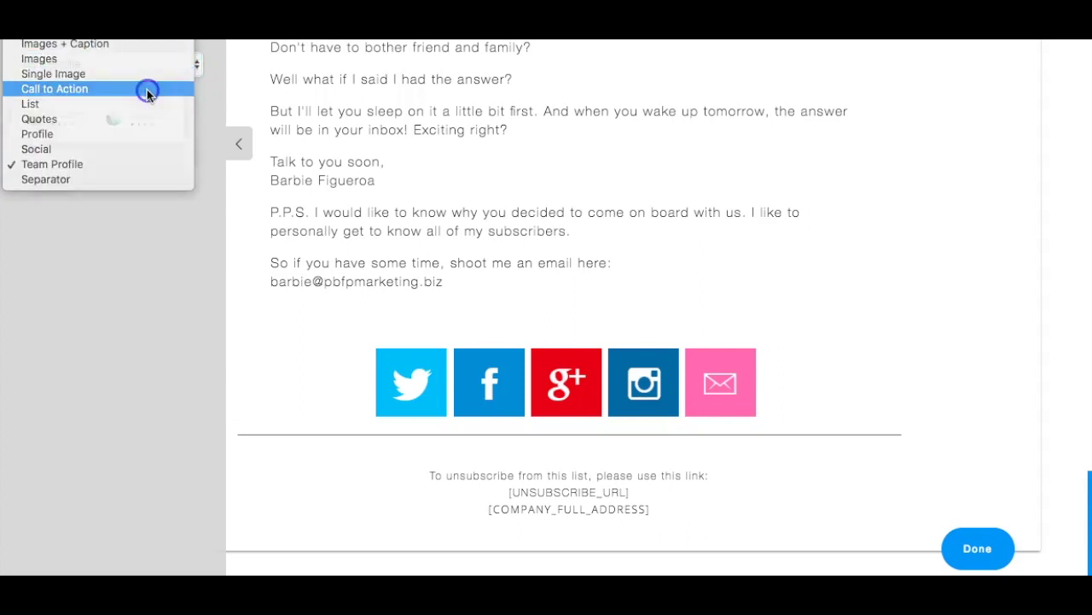
{"action": "left_click", "coordinate": [146, 89]}
{"action": "mouse_move", "coordinate": [85, 281]}
{"action": "left_mouse_down"}
{"action": "mouse_move", "coordinate": [128, 211]}
{"action": "mouse_move", "coordinate": [141, 142]}
{"action": "left_mouse_up"}
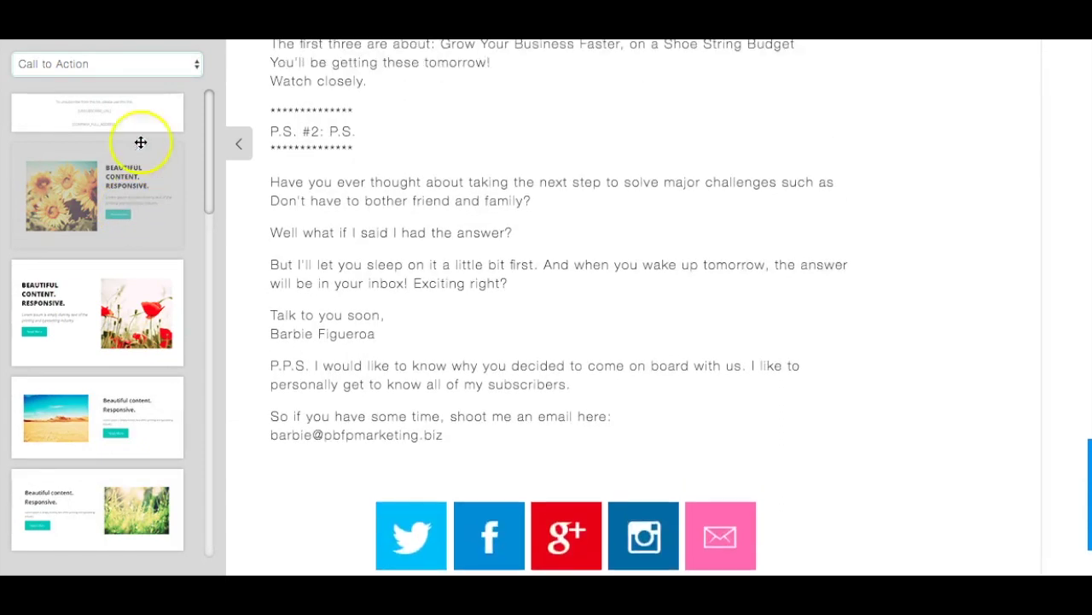
{"action": "left_click", "coordinate": [142, 66]}
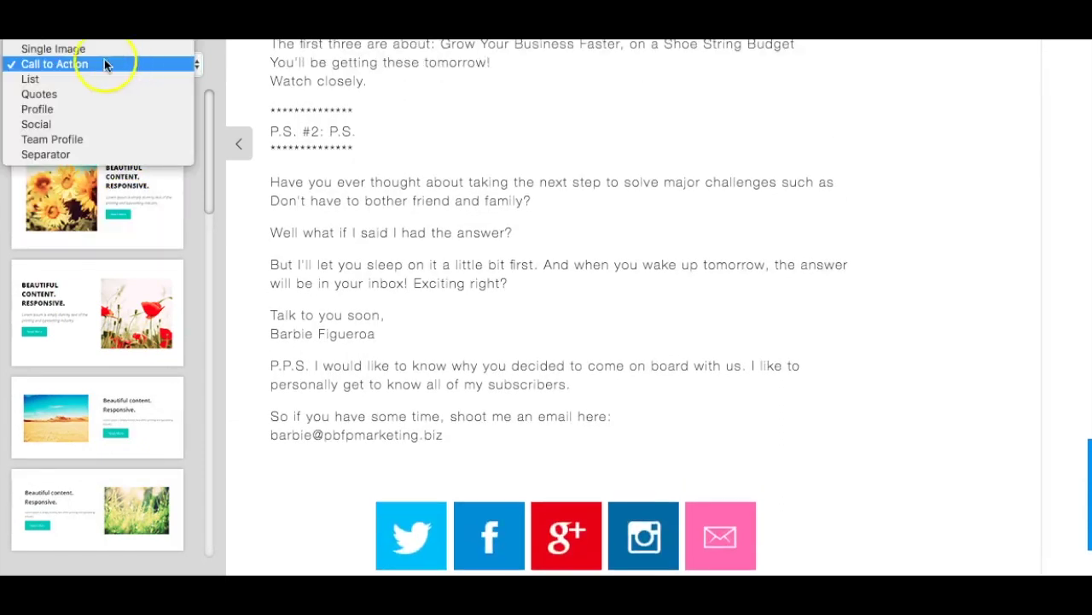
{"action": "left_click", "coordinate": [101, 50]}
{"action": "left_click", "coordinate": [110, 81]}
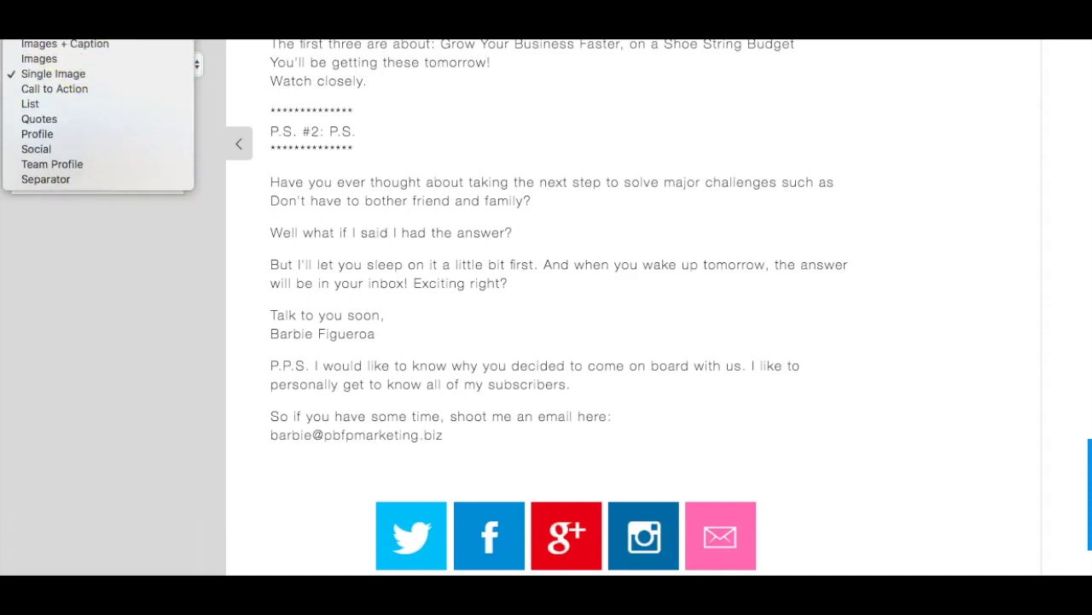
{"action": "left_click", "coordinate": [125, 64]}
{"action": "left_click", "coordinate": [125, 66]}
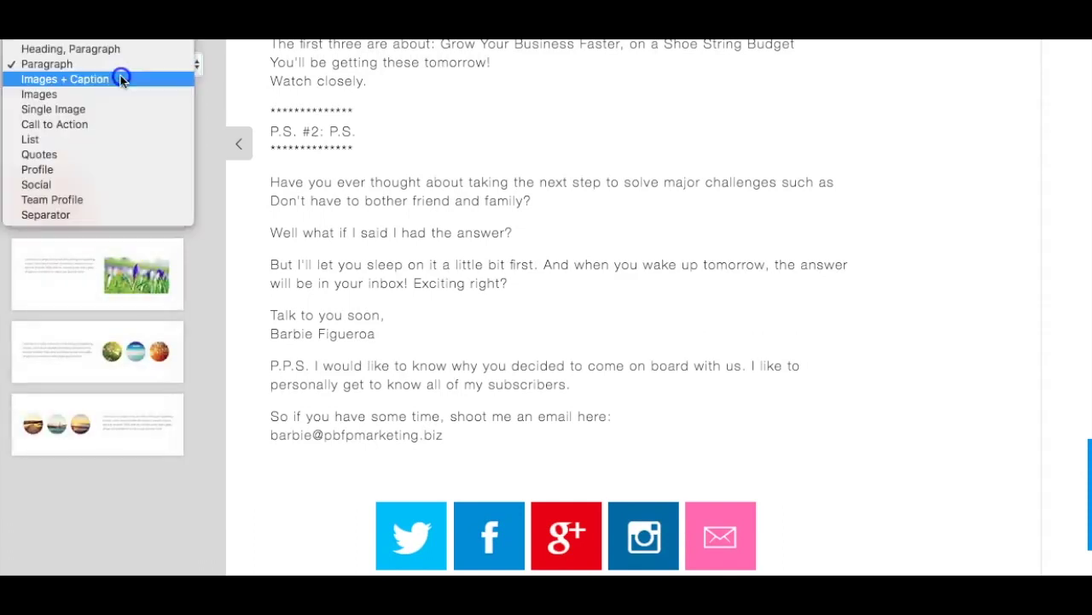
Step: Show all block categories and drag the round-photo 'Lorem Ipsum is Simply' template below the email text
{"action": "left_click", "coordinate": [122, 274]}
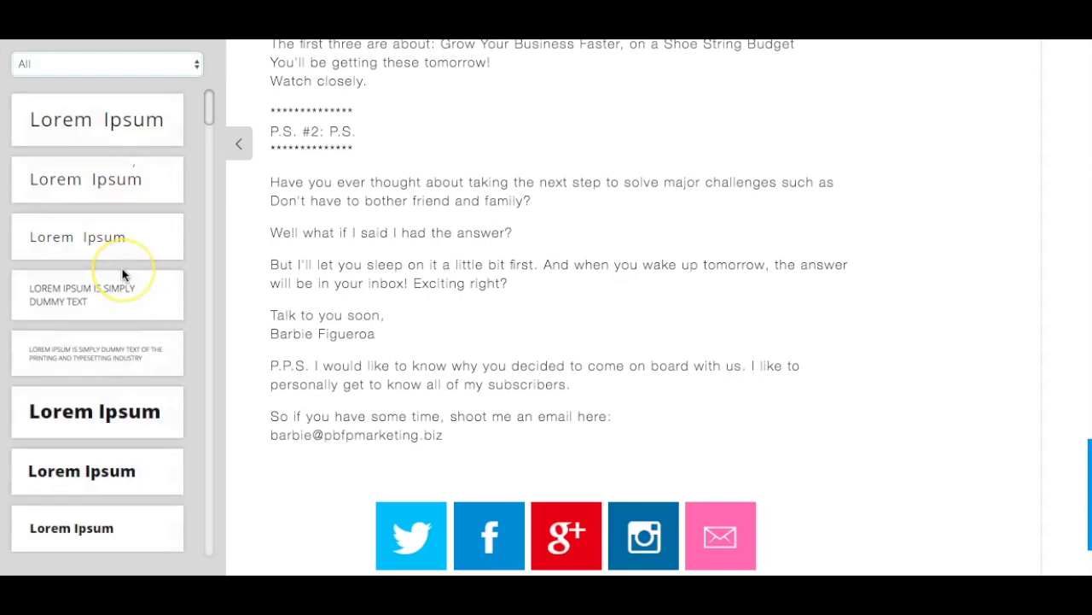
{"action": "scroll", "coordinate": [122, 273], "scroll_direction": "down", "scroll_amount": 3}
{"action": "scroll", "coordinate": [122, 273], "scroll_direction": "down", "scroll_amount": 3}
{"action": "scroll", "coordinate": [122, 273], "scroll_direction": "down", "scroll_amount": 3}
{"action": "scroll", "coordinate": [122, 273], "scroll_direction": "down", "scroll_amount": 3}
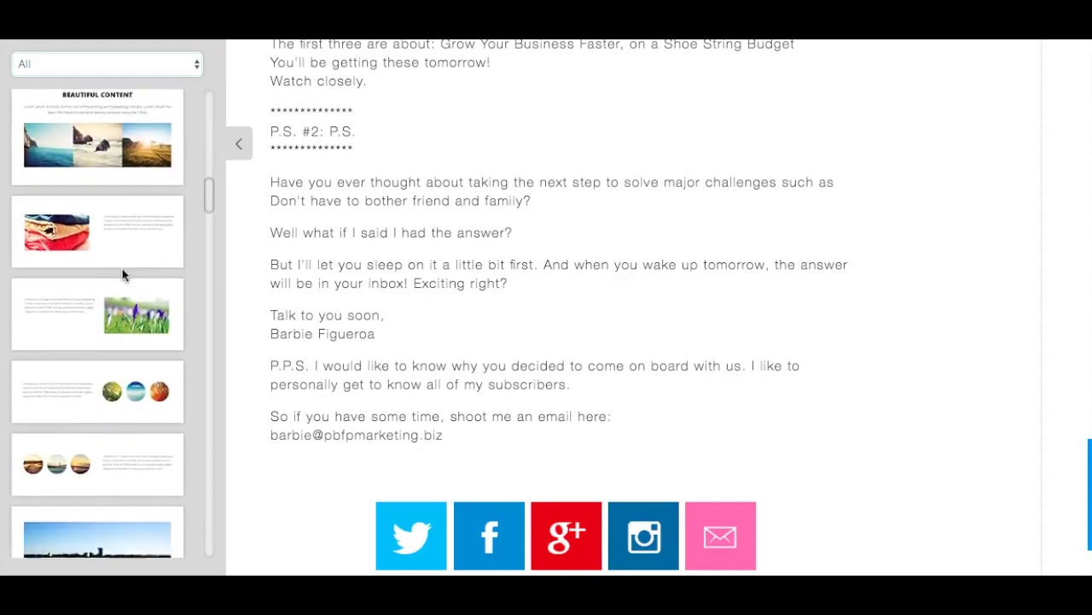
{"action": "scroll", "coordinate": [122, 273], "scroll_direction": "down", "scroll_amount": 3}
{"action": "scroll", "coordinate": [122, 274], "scroll_direction": "down", "scroll_amount": 3}
{"action": "scroll", "coordinate": [122, 274], "scroll_direction": "down", "scroll_amount": 3}
{"action": "scroll", "coordinate": [122, 273], "scroll_direction": "down", "scroll_amount": 3}
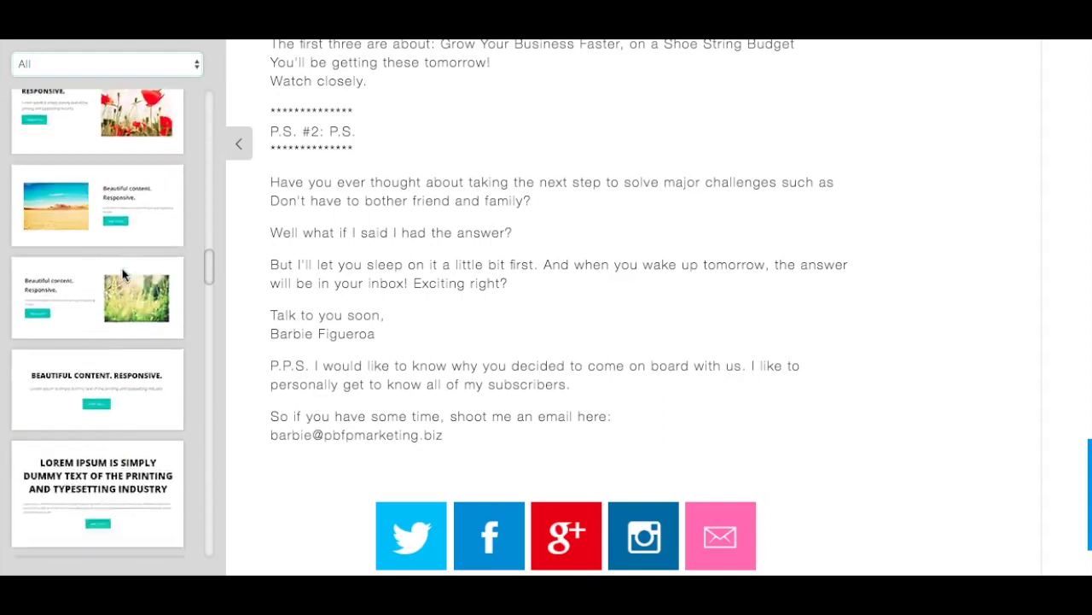
{"action": "scroll", "coordinate": [122, 273], "scroll_direction": "down", "scroll_amount": 3}
{"action": "scroll", "coordinate": [122, 273], "scroll_direction": "down", "scroll_amount": 3}
{"action": "scroll", "coordinate": [122, 274], "scroll_direction": "down", "scroll_amount": 3}
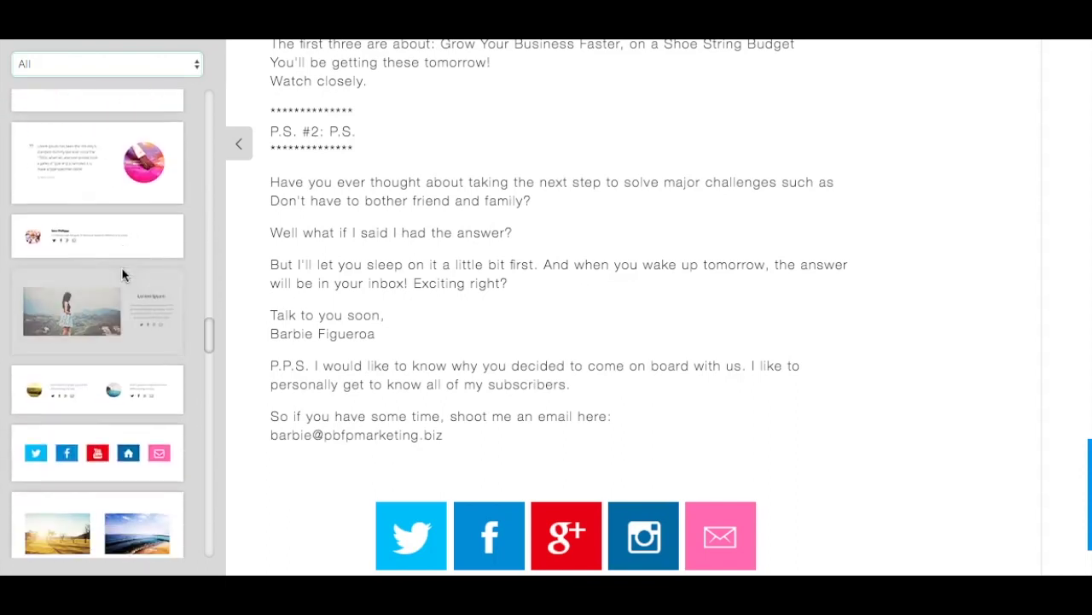
{"action": "scroll", "coordinate": [122, 274], "scroll_direction": "down", "scroll_amount": 3}
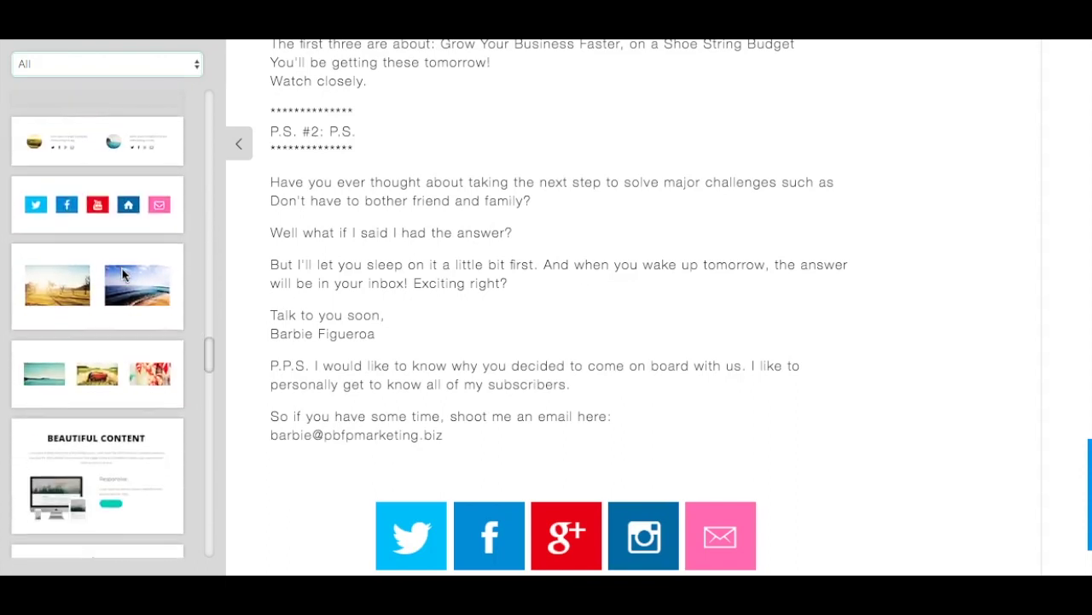
{"action": "scroll", "coordinate": [122, 274], "scroll_direction": "down", "scroll_amount": 5}
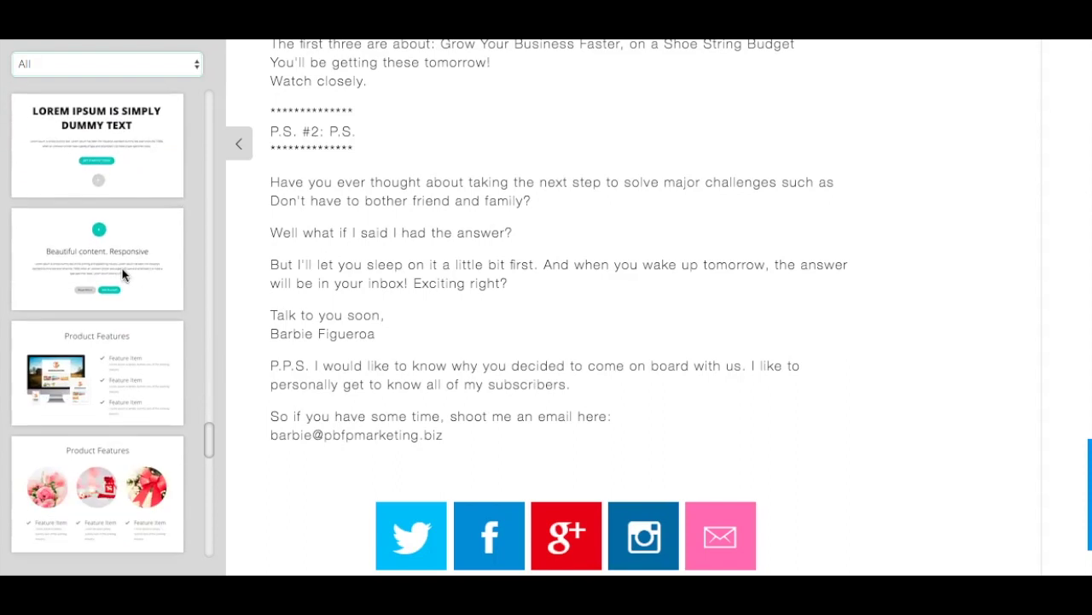
{"action": "scroll", "coordinate": [122, 274], "scroll_direction": "down", "scroll_amount": 2}
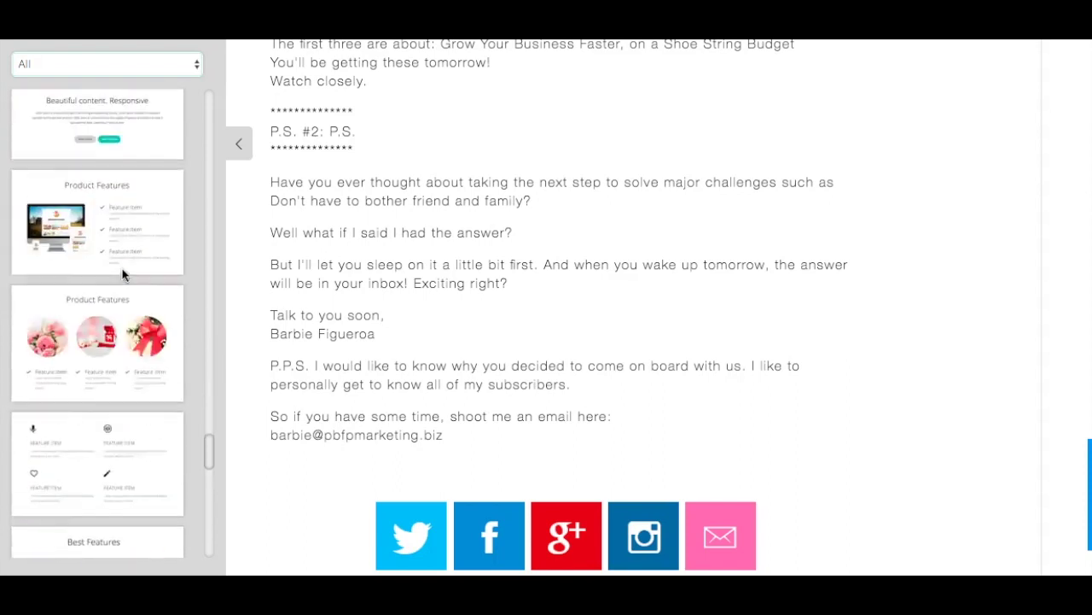
{"action": "scroll", "coordinate": [122, 274], "scroll_direction": "up", "scroll_amount": 2}
{"action": "scroll", "coordinate": [122, 274], "scroll_direction": "up", "scroll_amount": 2}
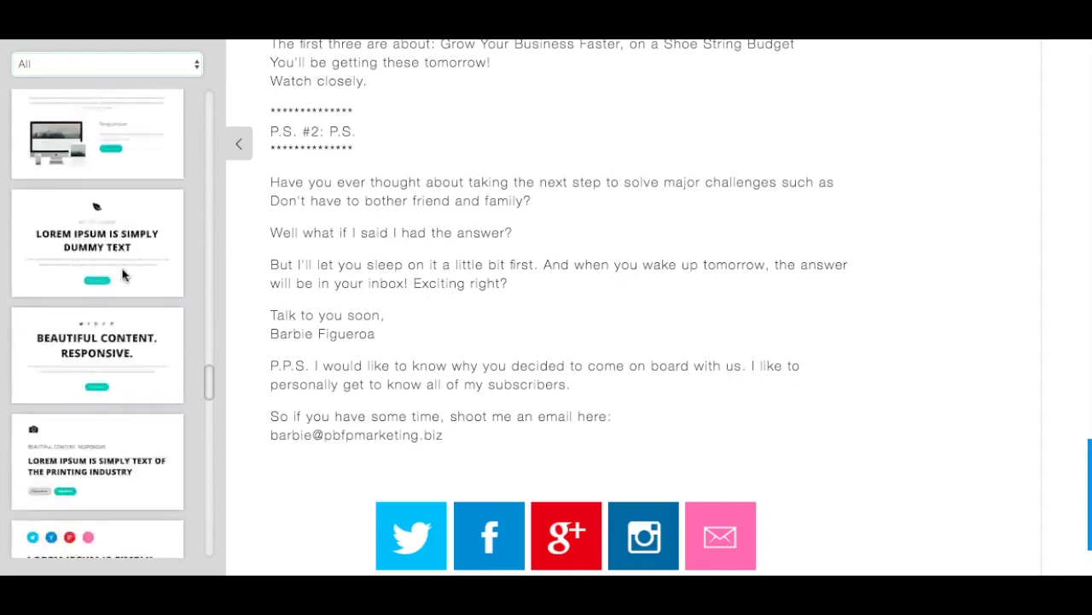
{"action": "scroll", "coordinate": [122, 274], "scroll_direction": "up", "scroll_amount": 2}
{"action": "scroll", "coordinate": [122, 274], "scroll_direction": "up", "scroll_amount": 2}
{"action": "scroll", "coordinate": [122, 273], "scroll_direction": "up", "scroll_amount": 2}
{"action": "scroll", "coordinate": [122, 274], "scroll_direction": "up", "scroll_amount": 2}
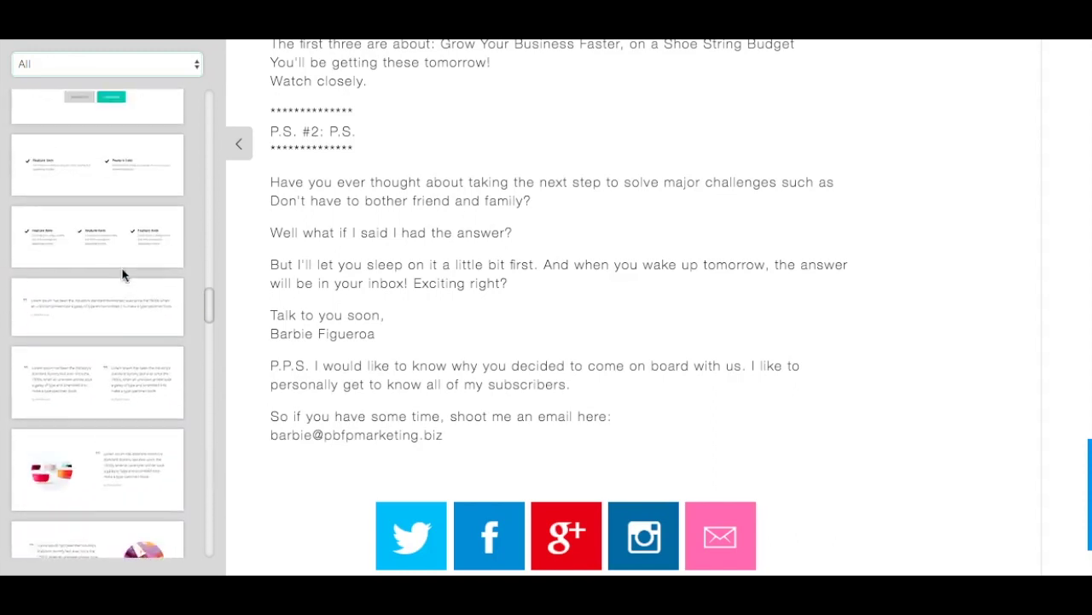
{"action": "scroll", "coordinate": [122, 274], "scroll_direction": "up", "scroll_amount": 2}
{"action": "scroll", "coordinate": [122, 274], "scroll_direction": "up", "scroll_amount": 2}
{"action": "scroll", "coordinate": [122, 274], "scroll_direction": "up", "scroll_amount": 2}
{"action": "scroll", "coordinate": [122, 274], "scroll_direction": "up", "scroll_amount": 2}
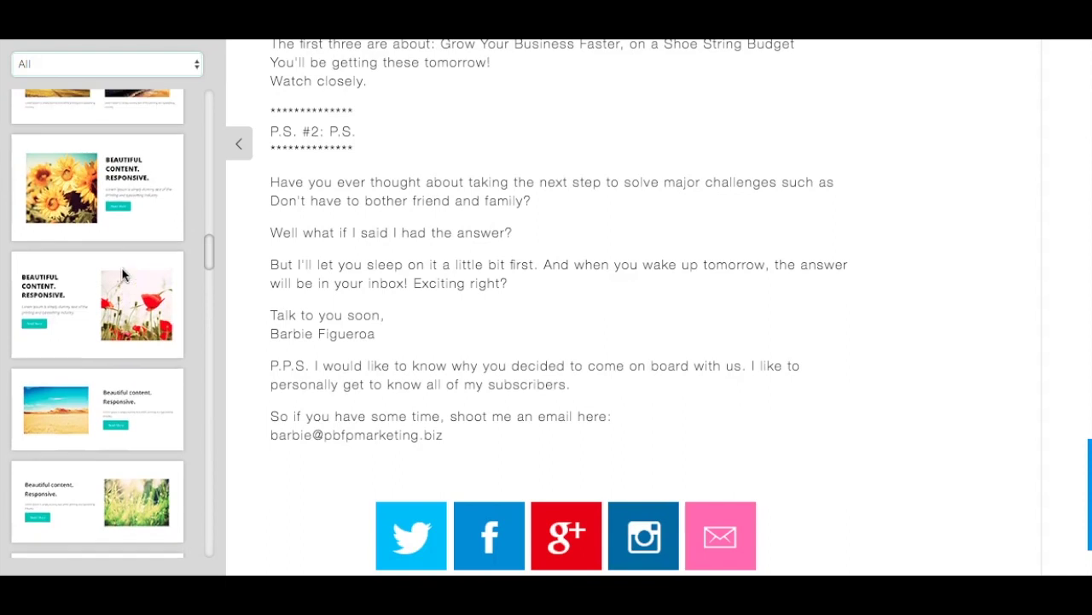
{"action": "scroll", "coordinate": [122, 274], "scroll_direction": "up", "scroll_amount": 2}
{"action": "scroll", "coordinate": [122, 274], "scroll_direction": "up", "scroll_amount": 2}
{"action": "scroll", "coordinate": [122, 274], "scroll_direction": "up", "scroll_amount": 2}
{"action": "scroll", "coordinate": [122, 274], "scroll_direction": "up", "scroll_amount": 2}
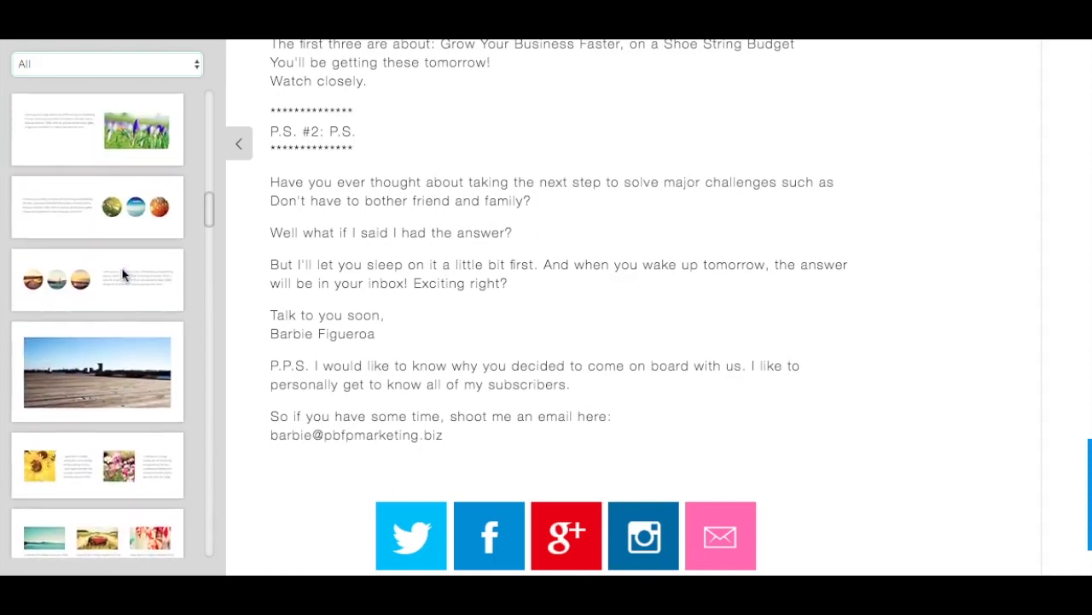
{"action": "scroll", "coordinate": [122, 274], "scroll_direction": "up", "scroll_amount": 2}
{"action": "scroll", "coordinate": [122, 274], "scroll_direction": "up", "scroll_amount": 2}
{"action": "scroll", "coordinate": [122, 274], "scroll_direction": "up", "scroll_amount": 2}
{"action": "scroll", "coordinate": [120, 266], "scroll_direction": "up", "scroll_amount": 2}
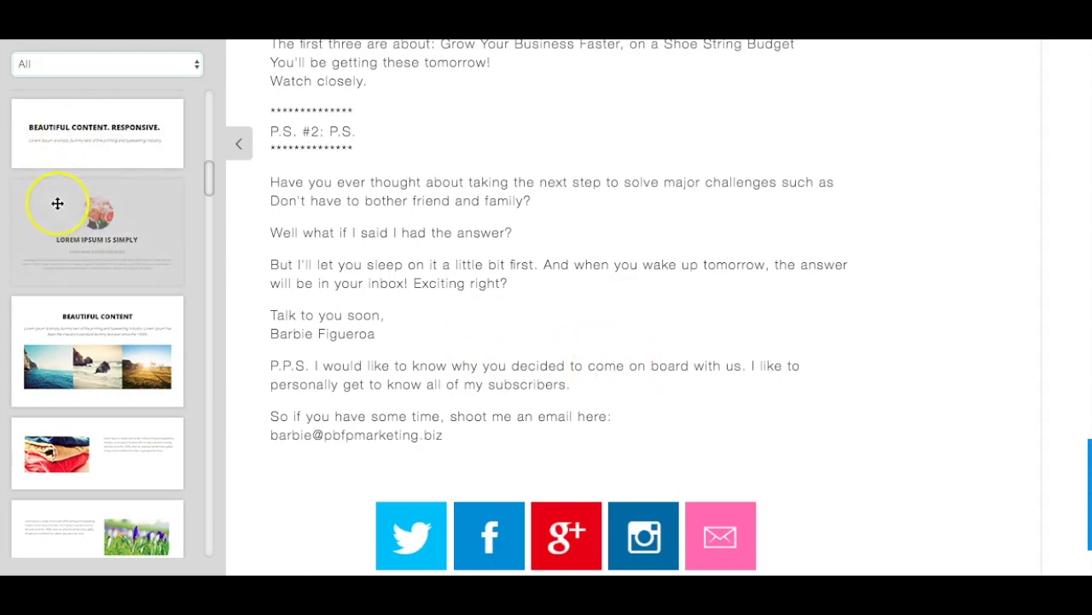
{"action": "left_click_drag", "start_coordinate": [57, 204], "coordinate": [348, 471]}
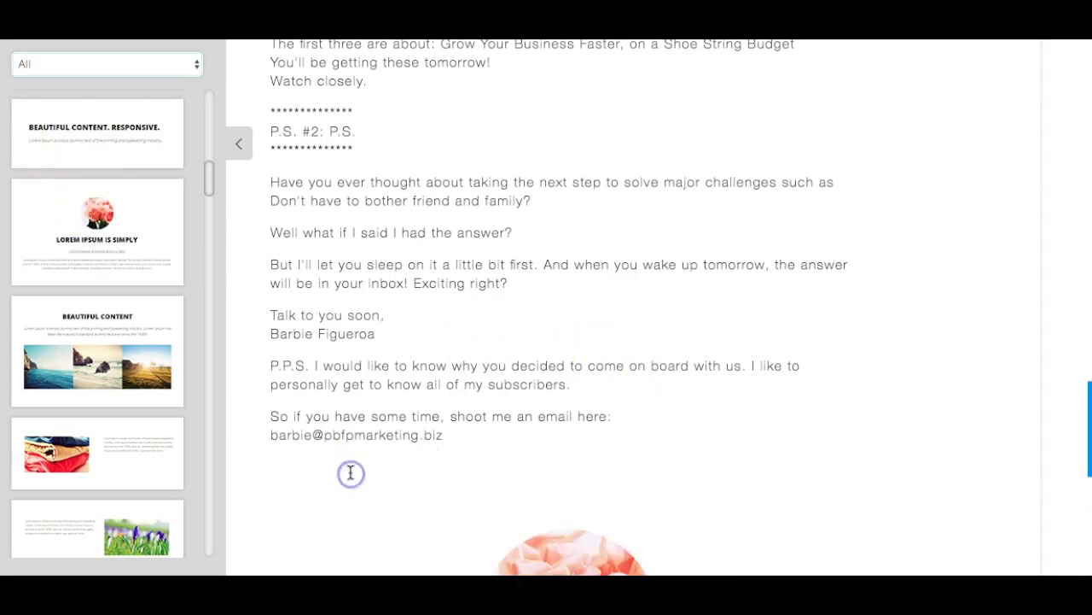
Step: Replace the profile block's rose image with the portrait file from the Desktop
{"action": "scroll", "coordinate": [742, 418], "scroll_direction": "down", "scroll_amount": 5}
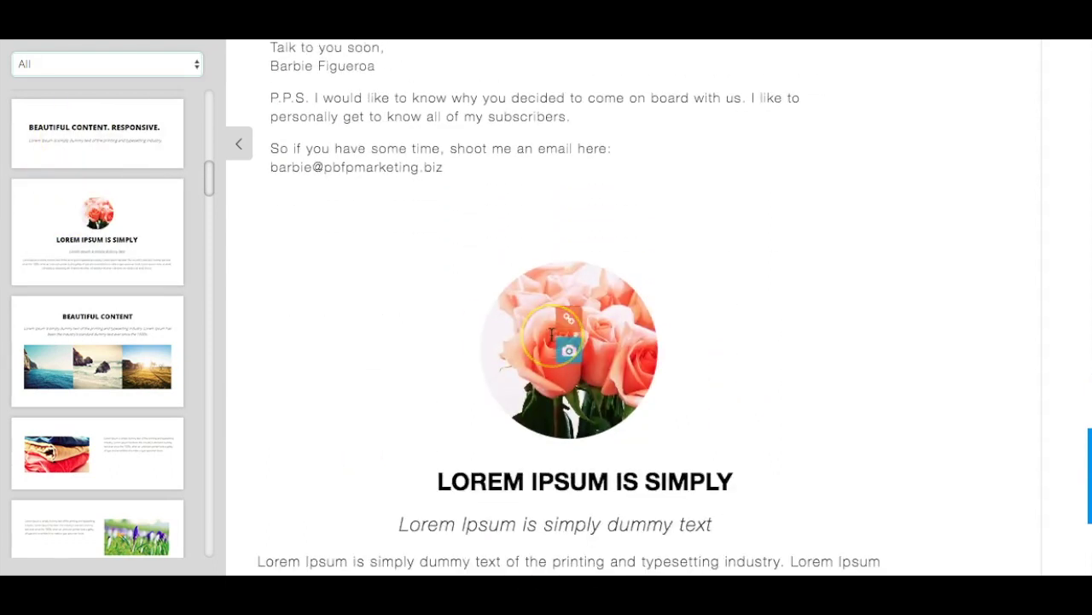
{"action": "left_click", "coordinate": [569, 350]}
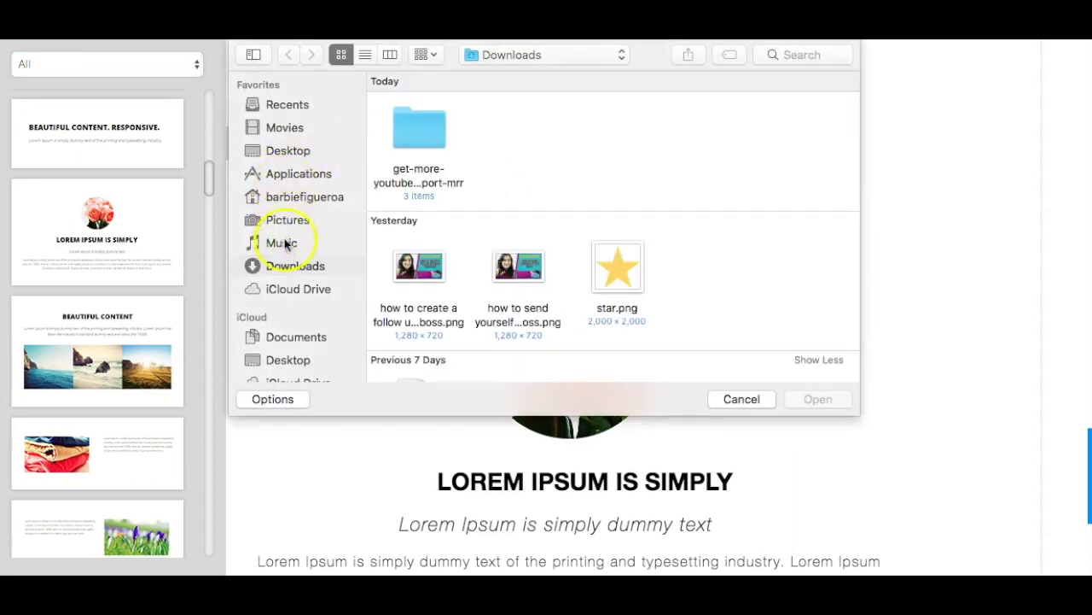
{"action": "left_click", "coordinate": [288, 154]}
{"action": "left_click", "coordinate": [525, 136]}
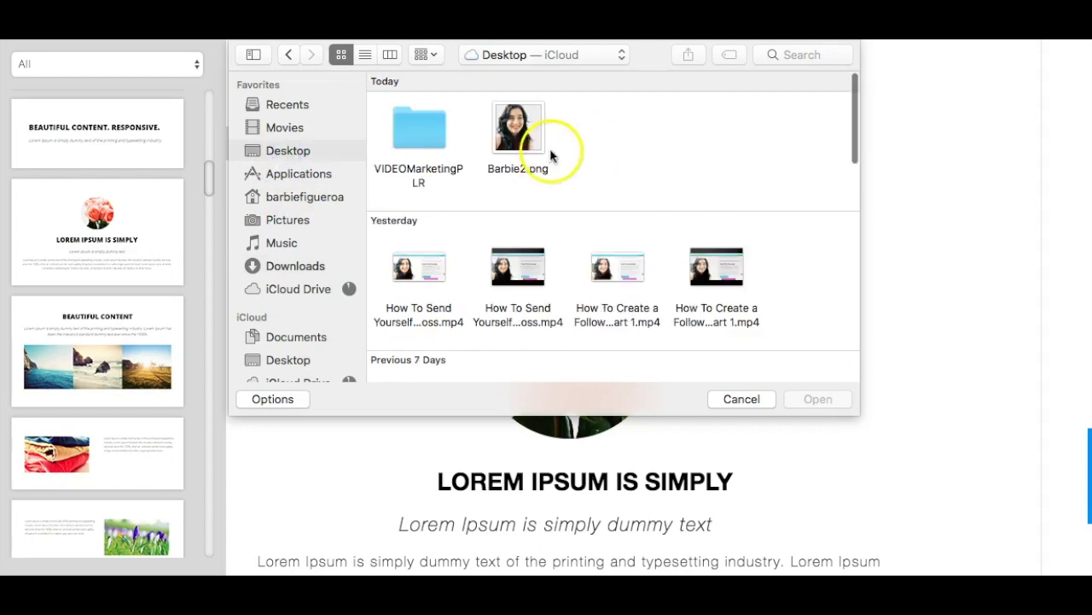
{"action": "left_click", "coordinate": [814, 399]}
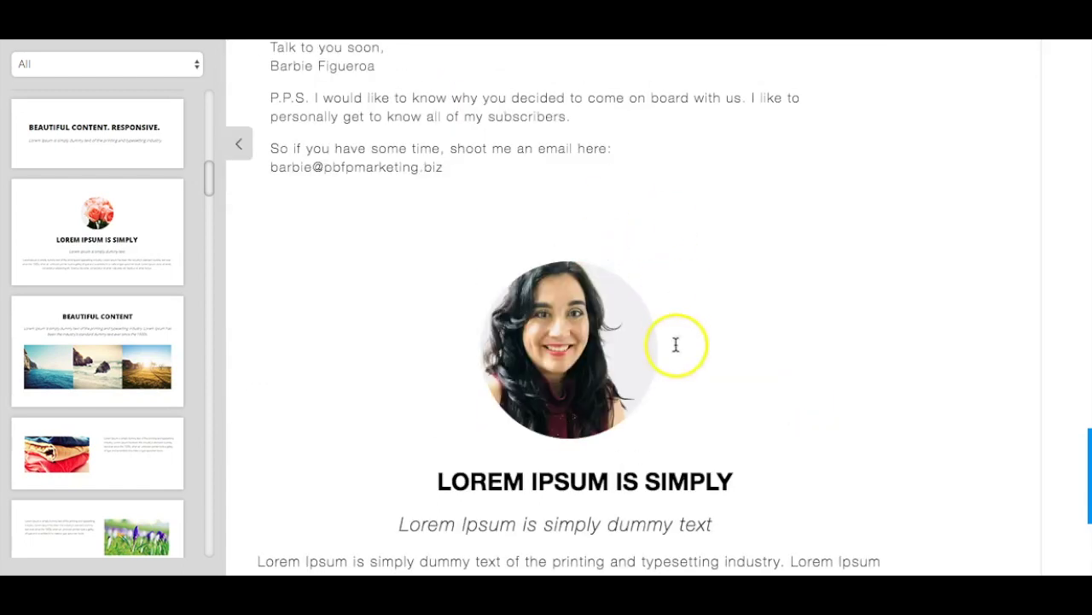
Step: Overwrite the placeholder heading with the sender's full name
{"action": "scroll", "coordinate": [675, 341], "scroll_direction": "down", "scroll_amount": 1}
{"action": "left_click_drag", "start_coordinate": [455, 459], "coordinate": [740, 464]}
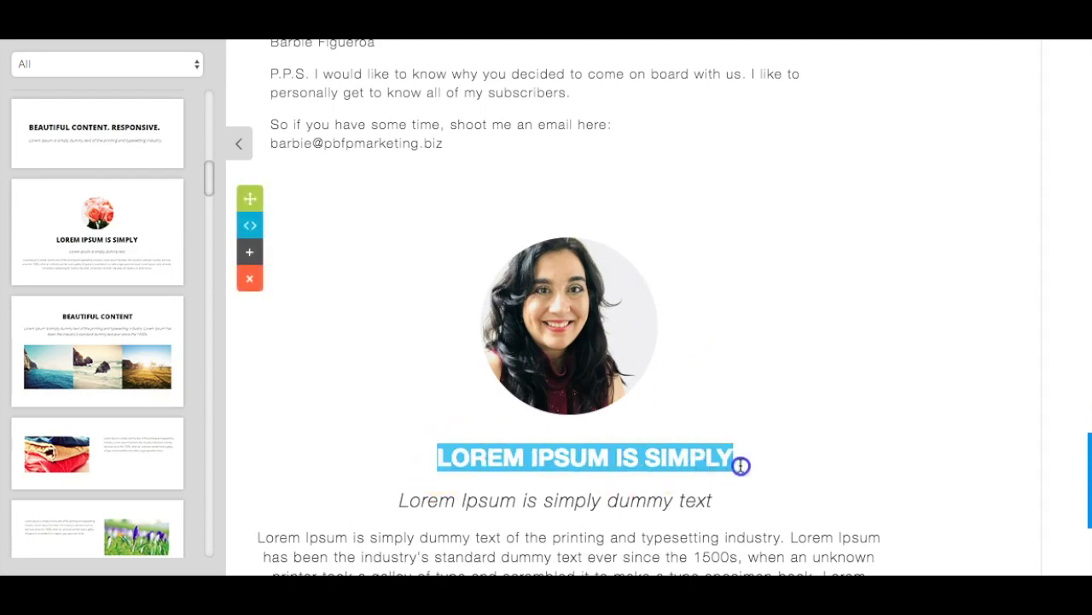
{"action": "type", "text": "BARBIE F"}
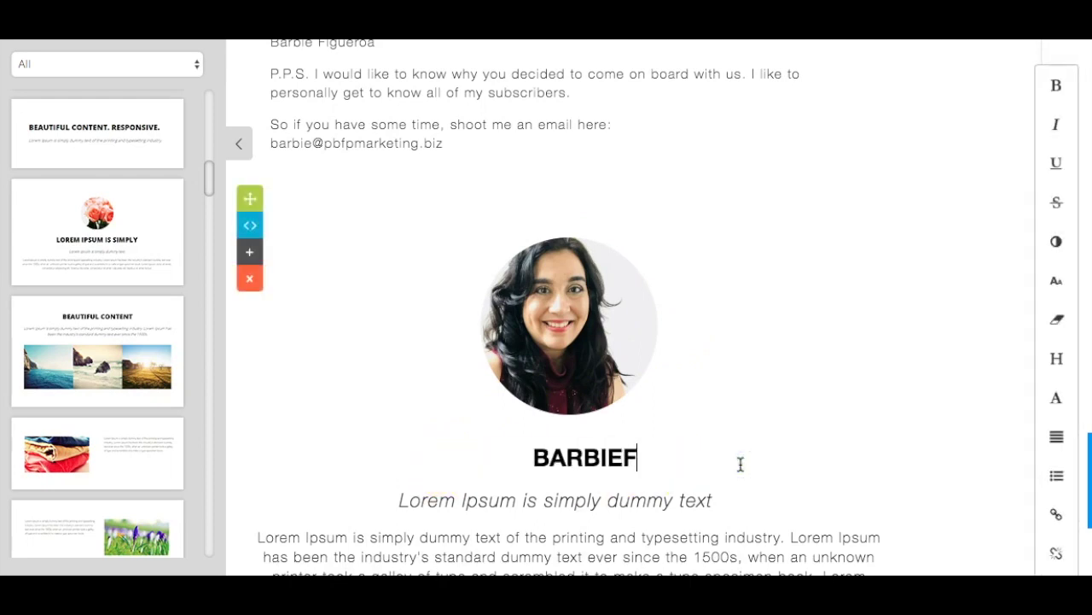
{"action": "key", "text": "BackSpace"}
{"action": "type", "text": "FIGUEROA"}
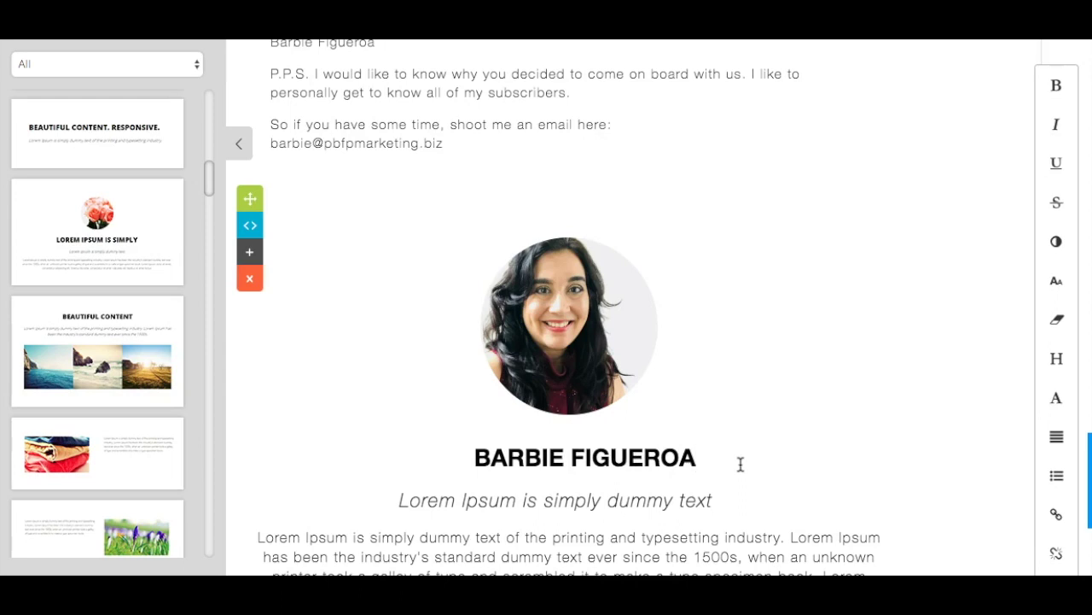
Step: Replace the dummy subtitle with the P.S. label
{"action": "scroll", "coordinate": [739, 464], "scroll_direction": "down", "scroll_amount": 3}
{"action": "left_click_drag", "start_coordinate": [398, 301], "coordinate": [731, 302]}
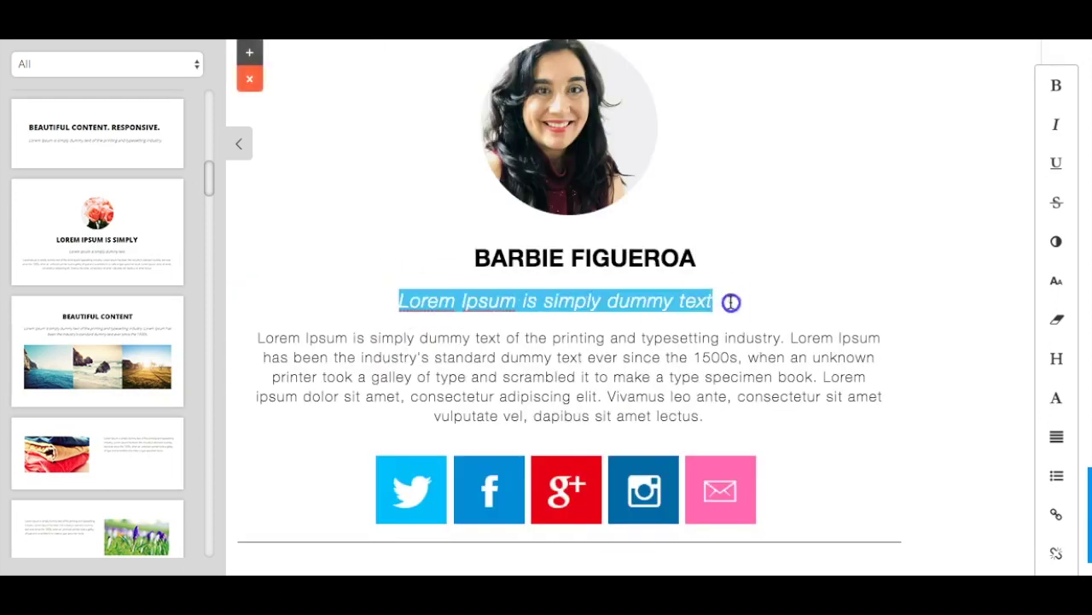
{"action": "type", "text": "P.S."}
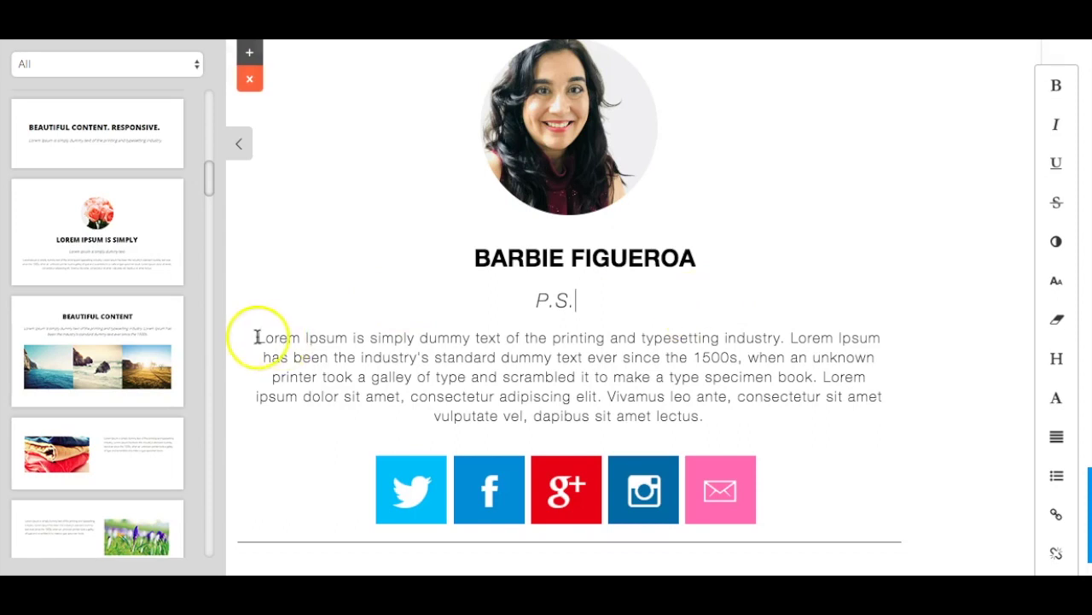
Step: Replace the filler paragraph with 'Have You Subscribed To My Youtube Channel Yet? I Upload 3 Videos A Week Designed to Help YOU Build Your Business Online!'
{"action": "left_click_drag", "start_coordinate": [260, 336], "coordinate": [713, 412]}
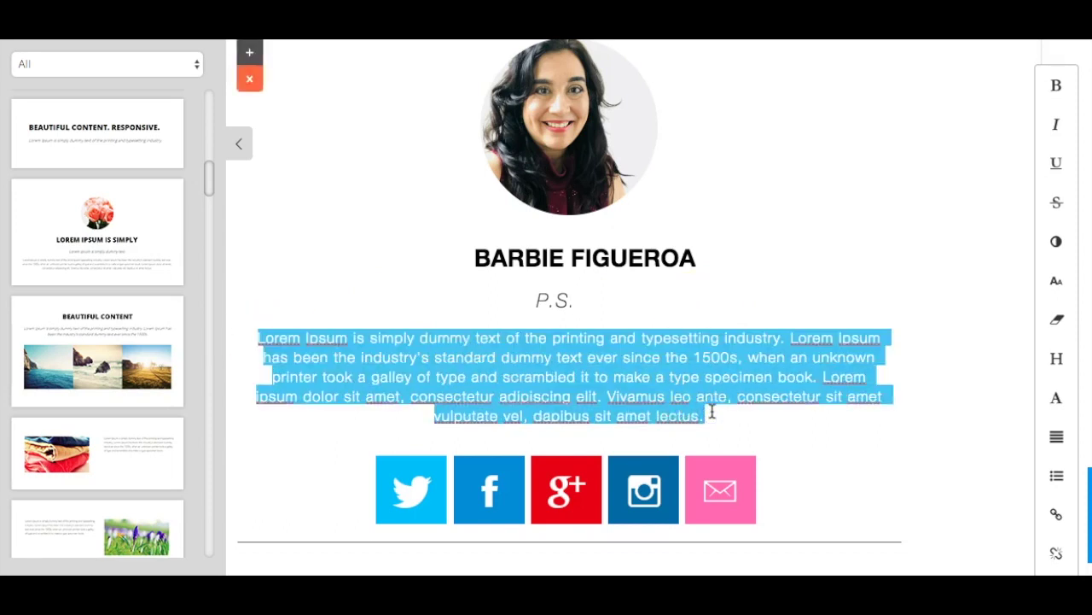
{"action": "type", "text": "Have You Subscrib"}
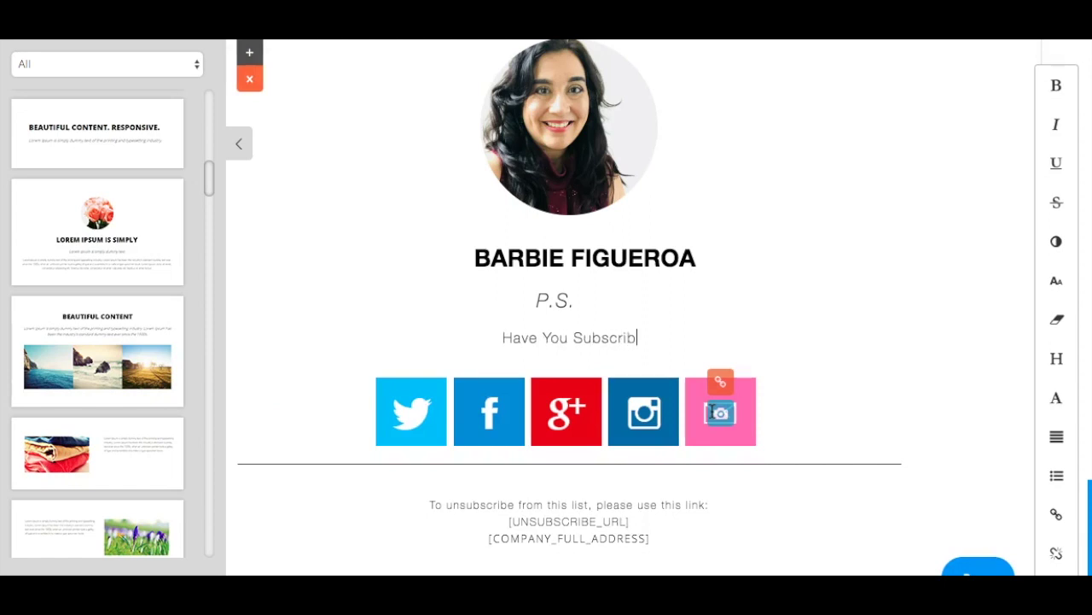
{"action": "type", "text": "ed To My Youtub"}
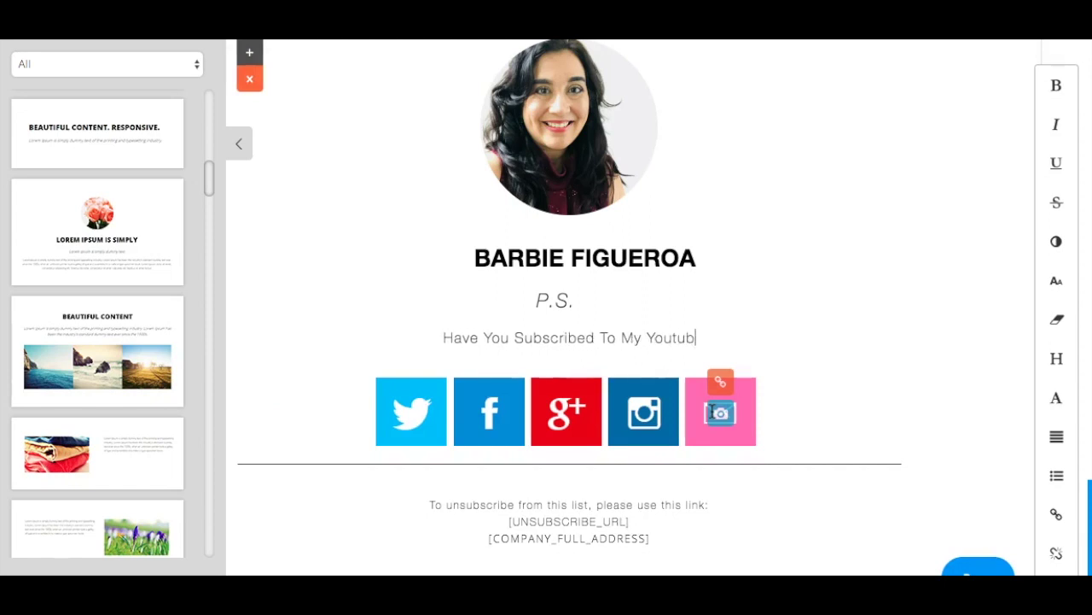
{"action": "type", "text": "e Channel Yet"}
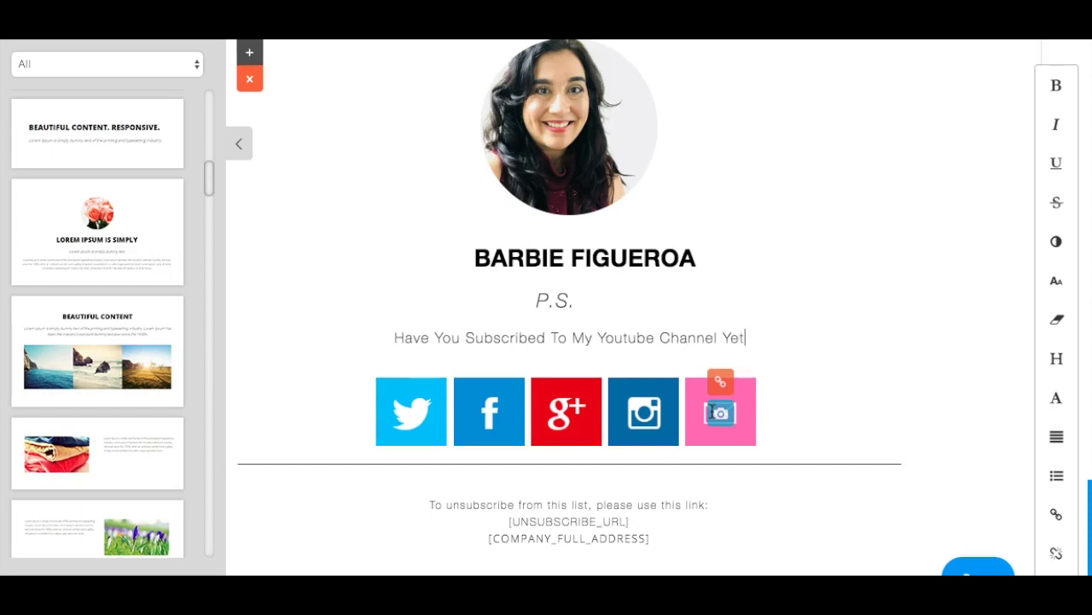
{"action": "type", "text": "? I"}
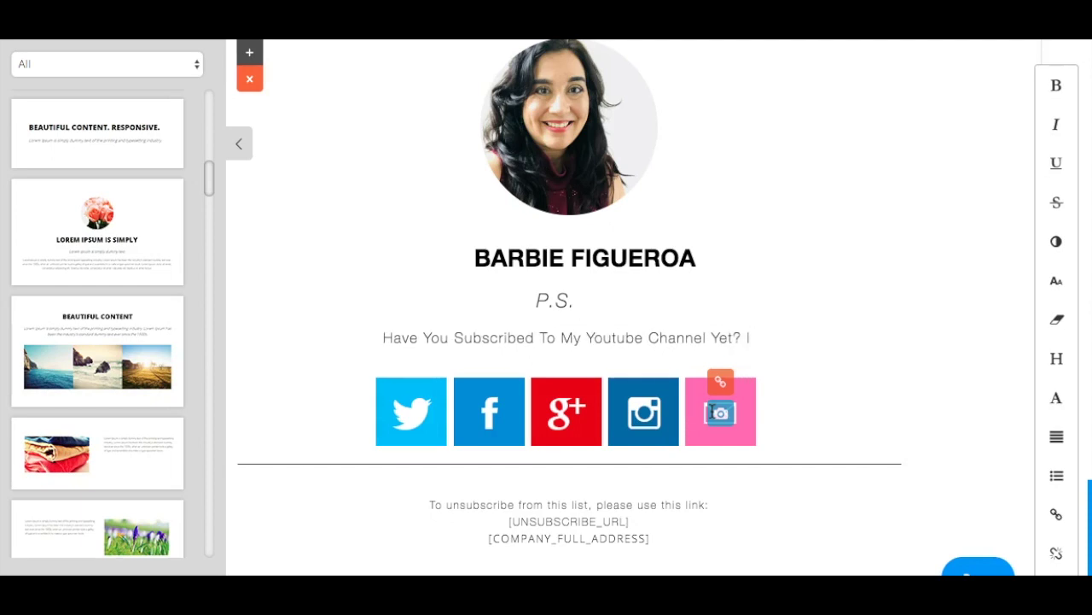
{"action": "type", "text": " Upload 3 V"}
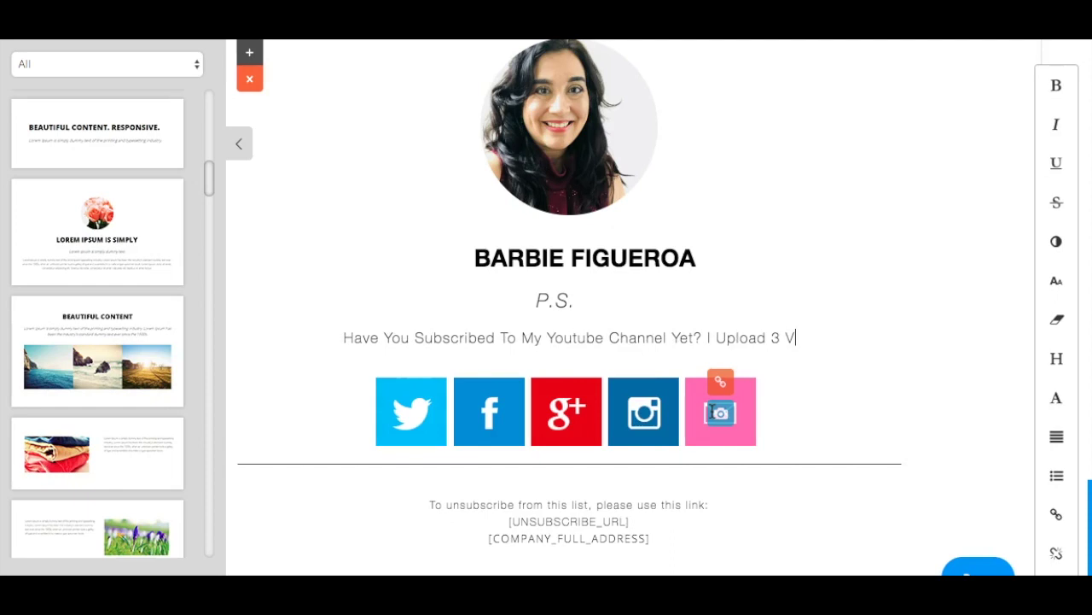
{"action": "type", "text": "ideos A Wee"}
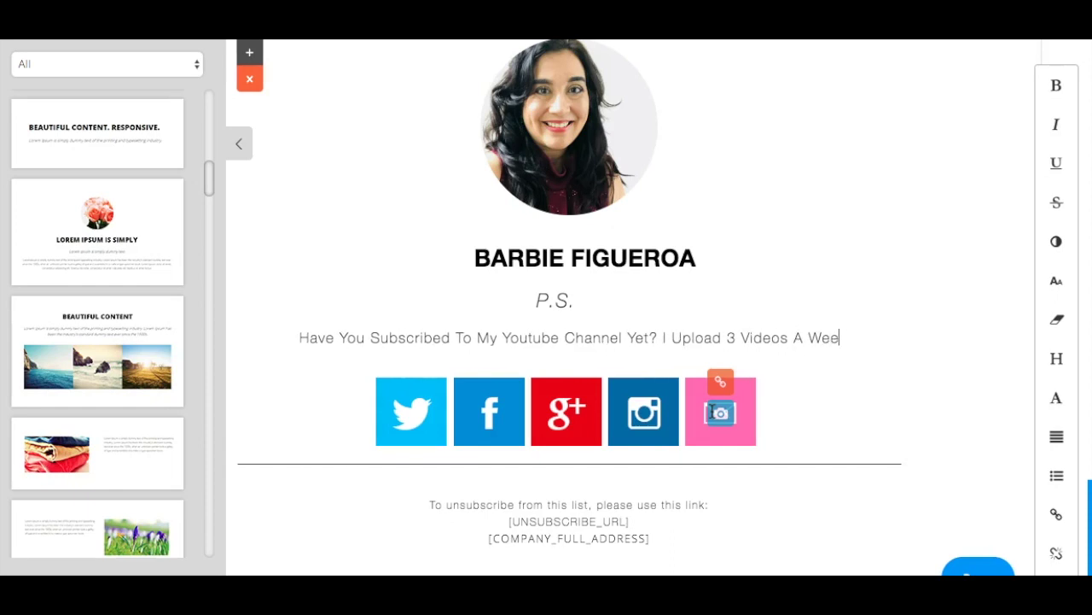
{"action": "type", "text": "k Desige"}
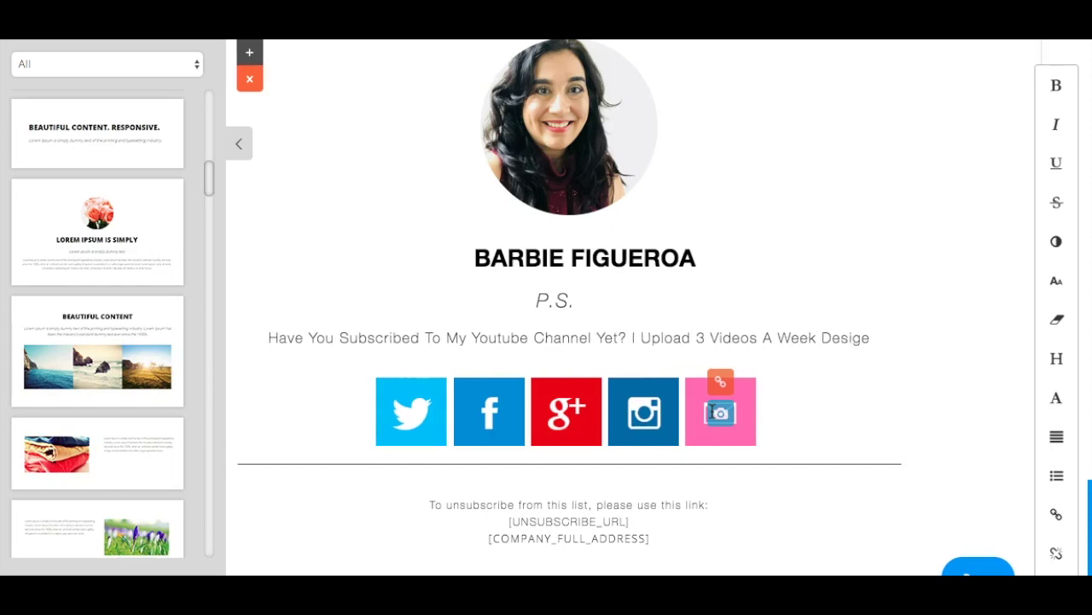
{"action": "key", "text": "BackSpace"}
{"action": "type", "text": "ned to He"}
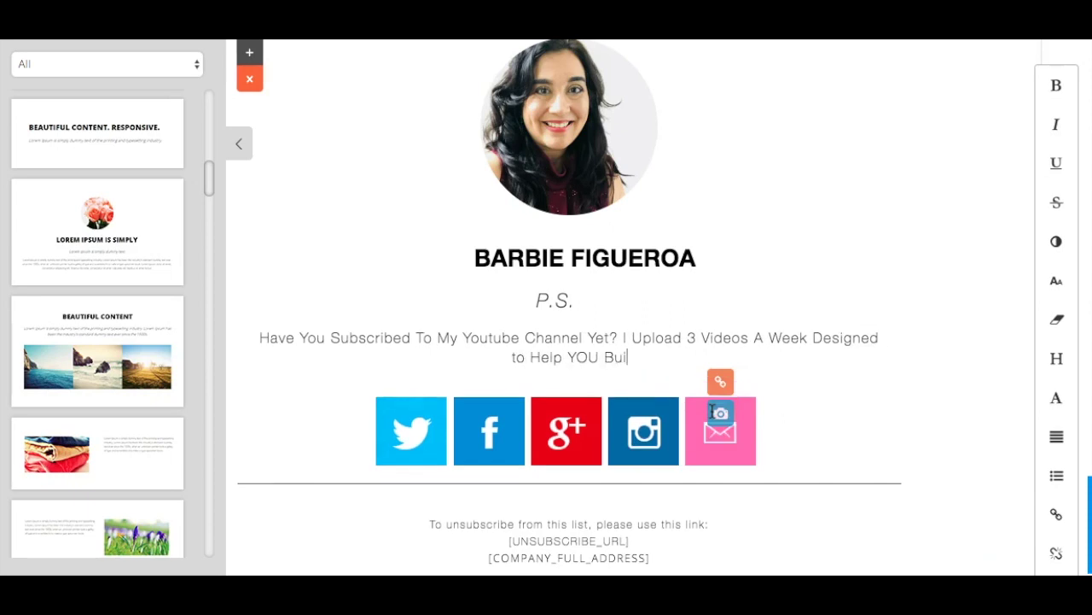
{"action": "type", "text": "lp YOU Build Your Busin"}
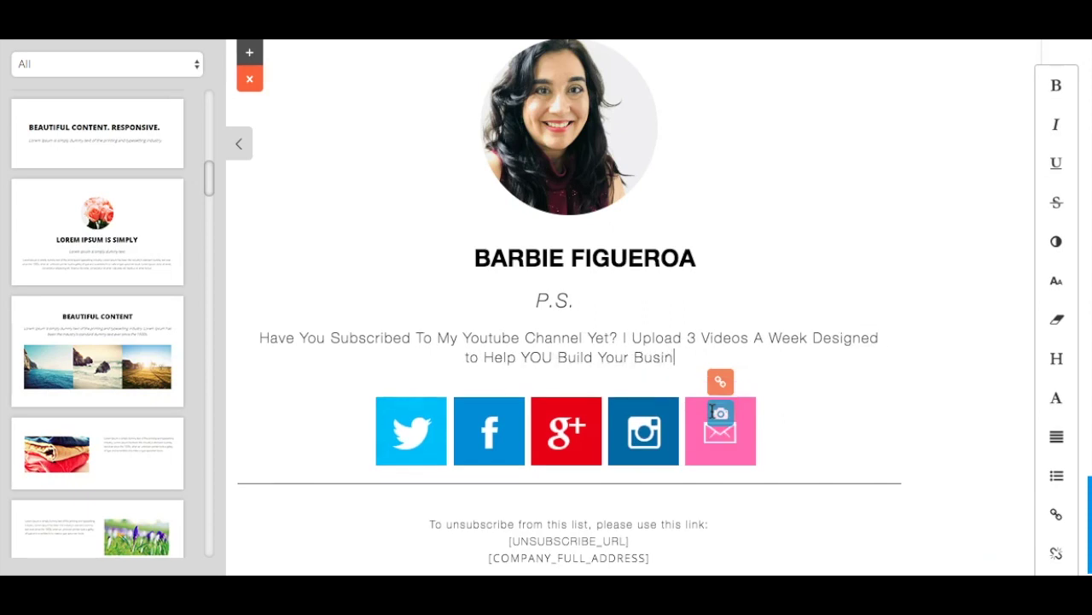
{"action": "type", "text": "ess Online!"}
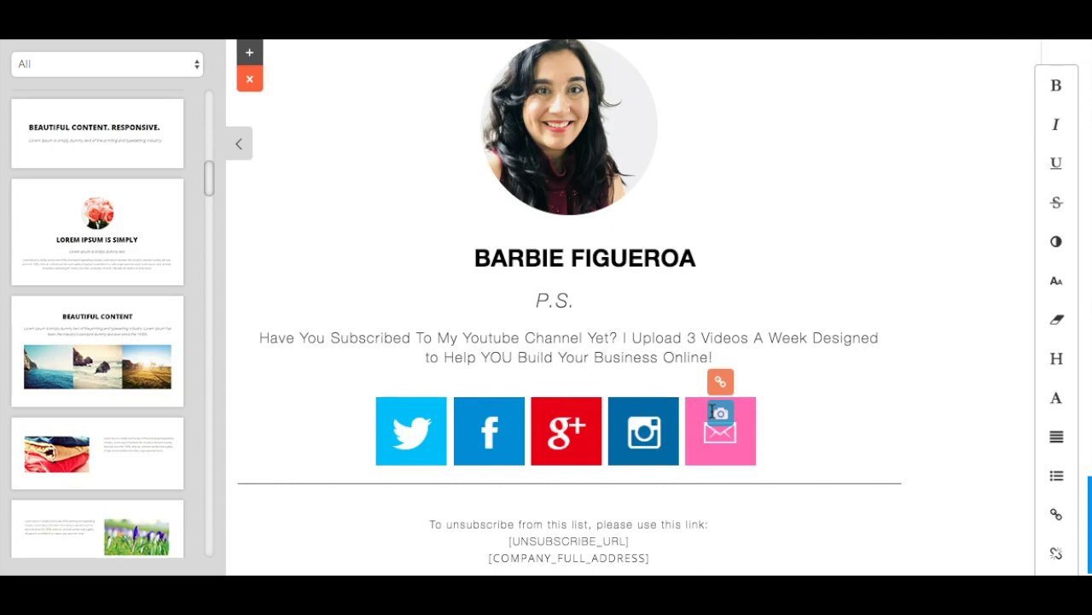
Step: Point the Twitter icon's link at the sender's personal Twitter profile URL
{"action": "left_click", "coordinate": [836, 397]}
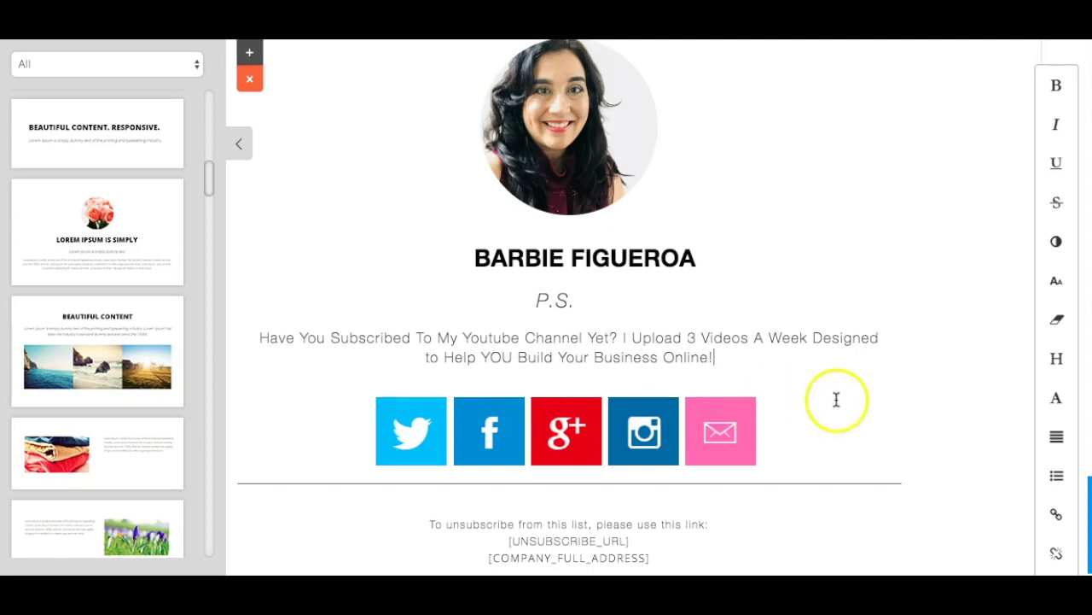
{"action": "left_click", "coordinate": [413, 407]}
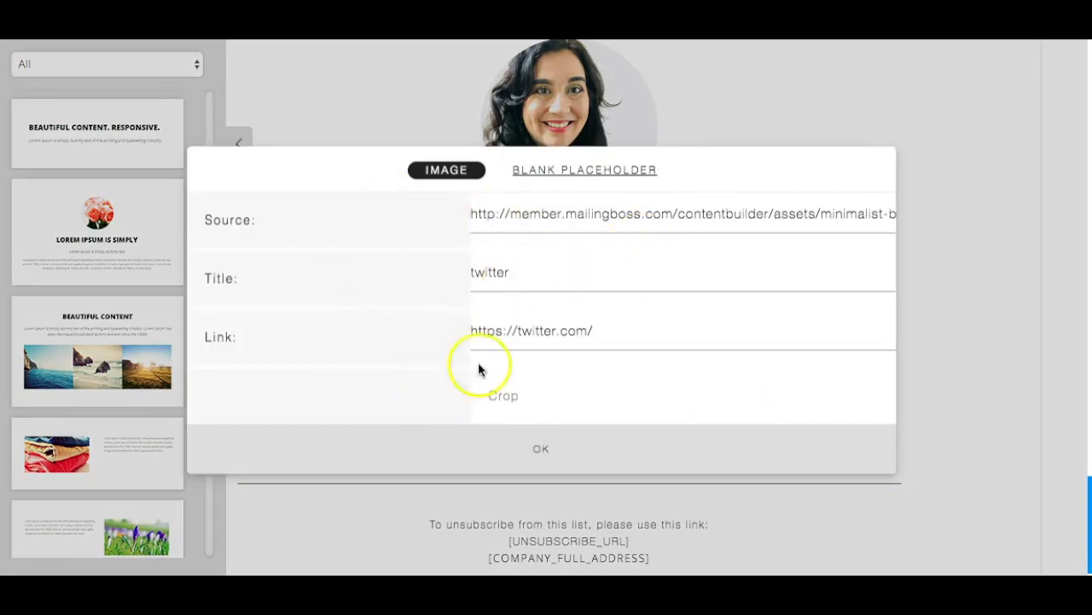
{"action": "left_click", "coordinate": [641, 330]}
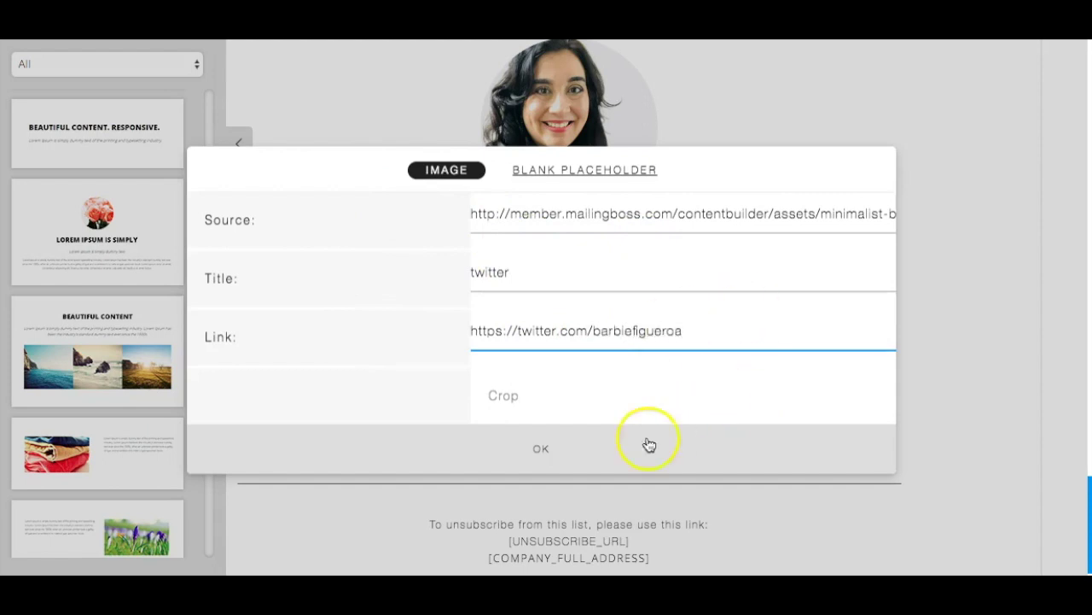
{"action": "left_click", "coordinate": [557, 461]}
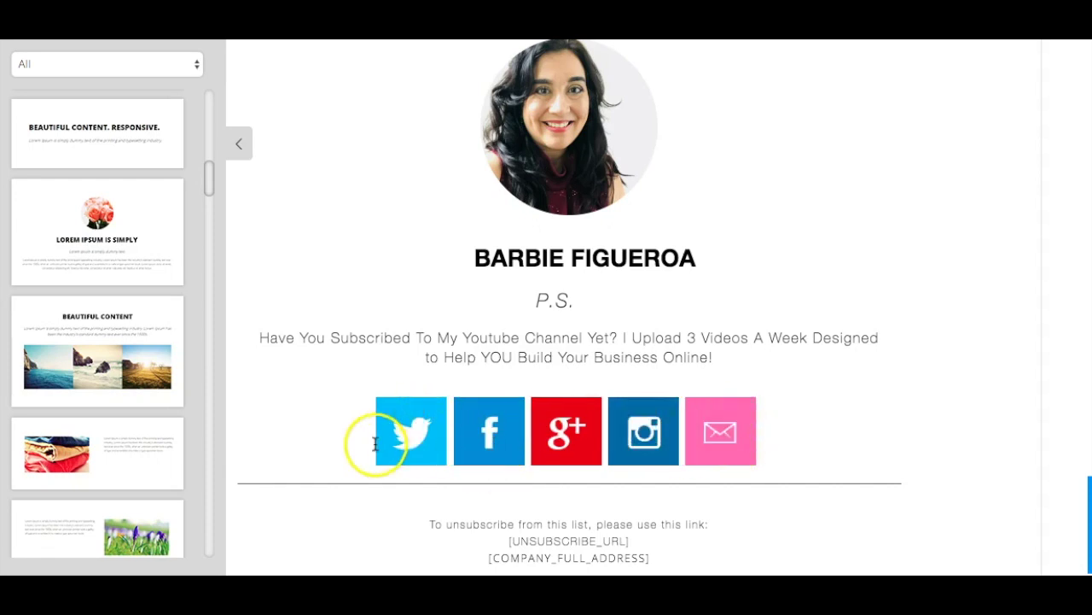
Step: Duplicate the social icons row, then delete both the copy and the original
{"action": "left_click", "coordinate": [814, 417]}
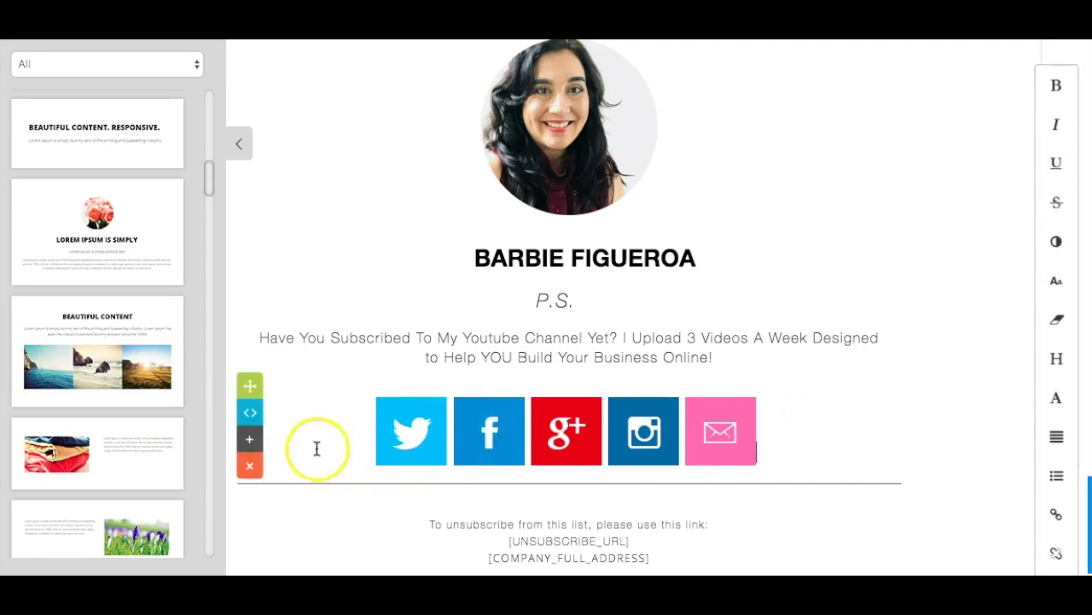
{"action": "left_click", "coordinate": [250, 444]}
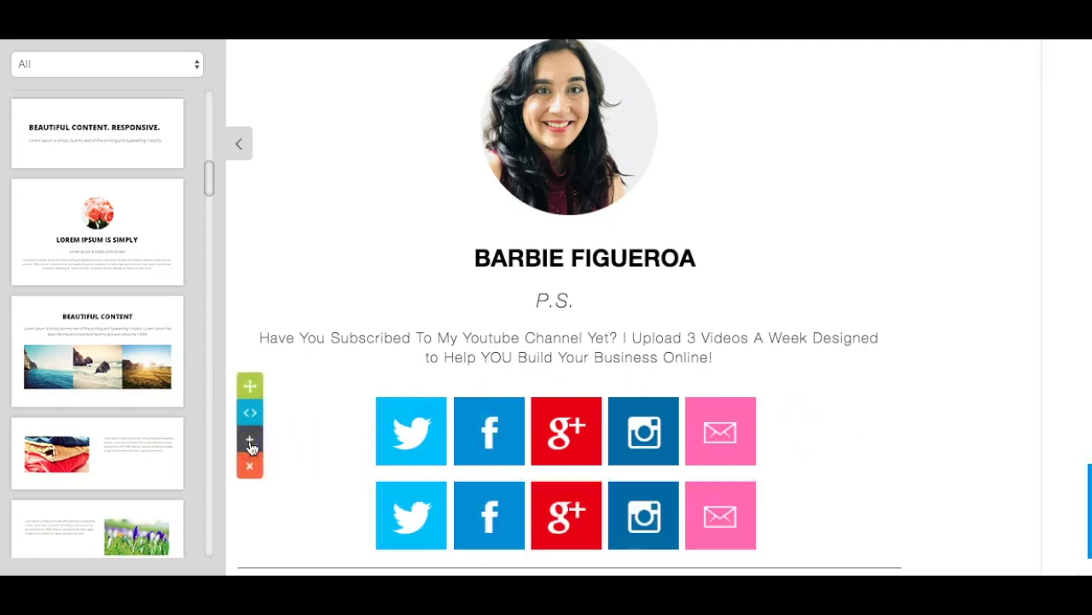
{"action": "left_click", "coordinate": [334, 529]}
{"action": "left_click", "coordinate": [250, 546]}
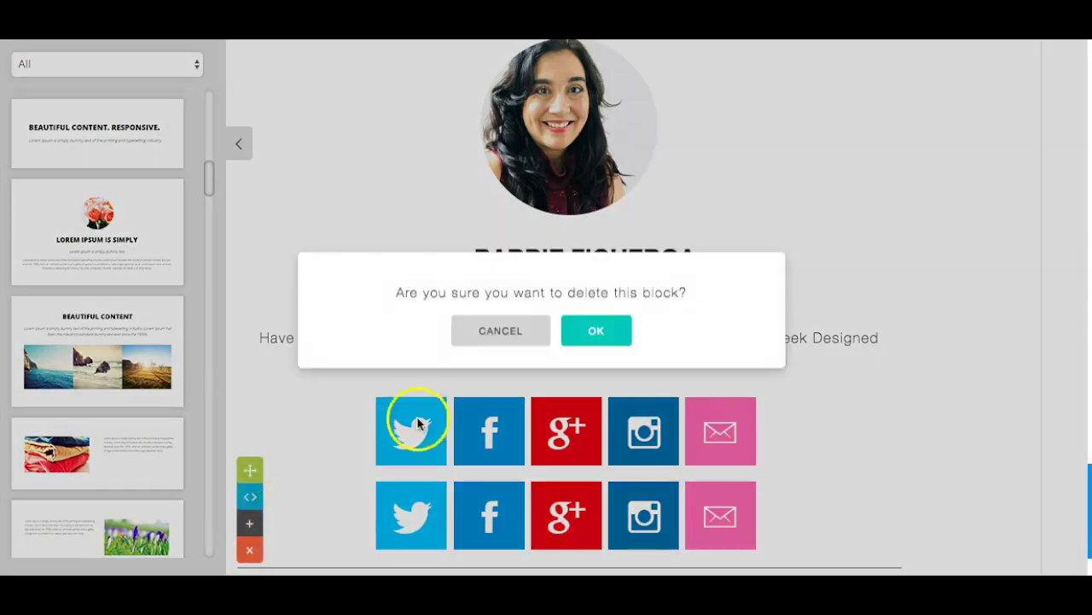
{"action": "left_click", "coordinate": [595, 329]}
{"action": "left_click", "coordinate": [341, 440]}
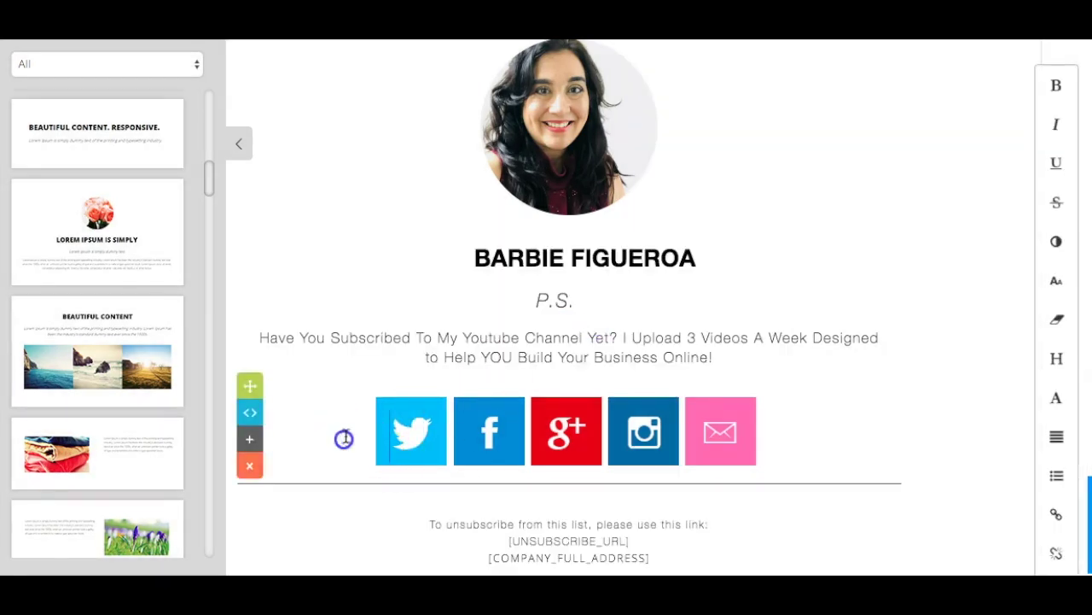
{"action": "left_click", "coordinate": [253, 466]}
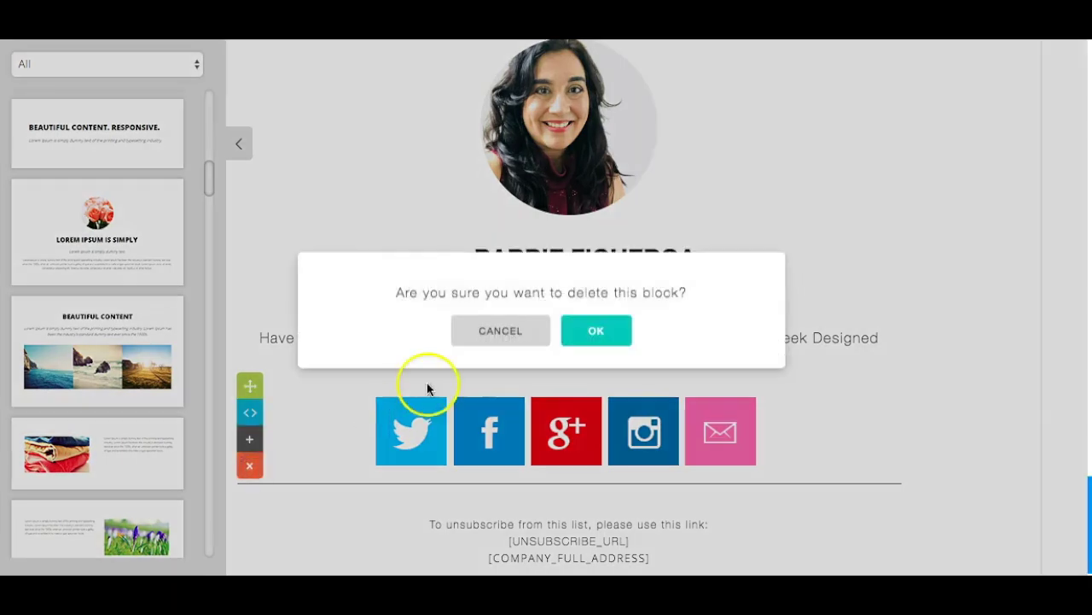
{"action": "left_click", "coordinate": [600, 332]}
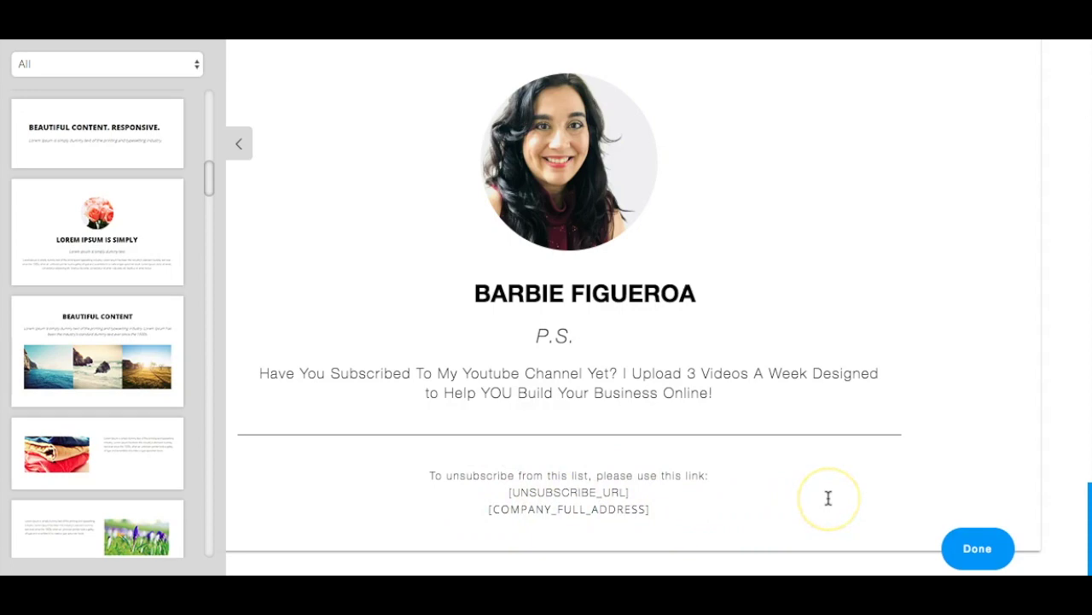
Step: Scroll back through the finished email and collapse the block template sidebar
{"action": "scroll", "coordinate": [828, 497], "scroll_direction": "up", "scroll_amount": 2}
{"action": "scroll", "coordinate": [828, 498], "scroll_direction": "up", "scroll_amount": 2}
{"action": "scroll", "coordinate": [828, 498], "scroll_direction": "up", "scroll_amount": 2}
{"action": "scroll", "coordinate": [827, 497], "scroll_direction": "up", "scroll_amount": 2}
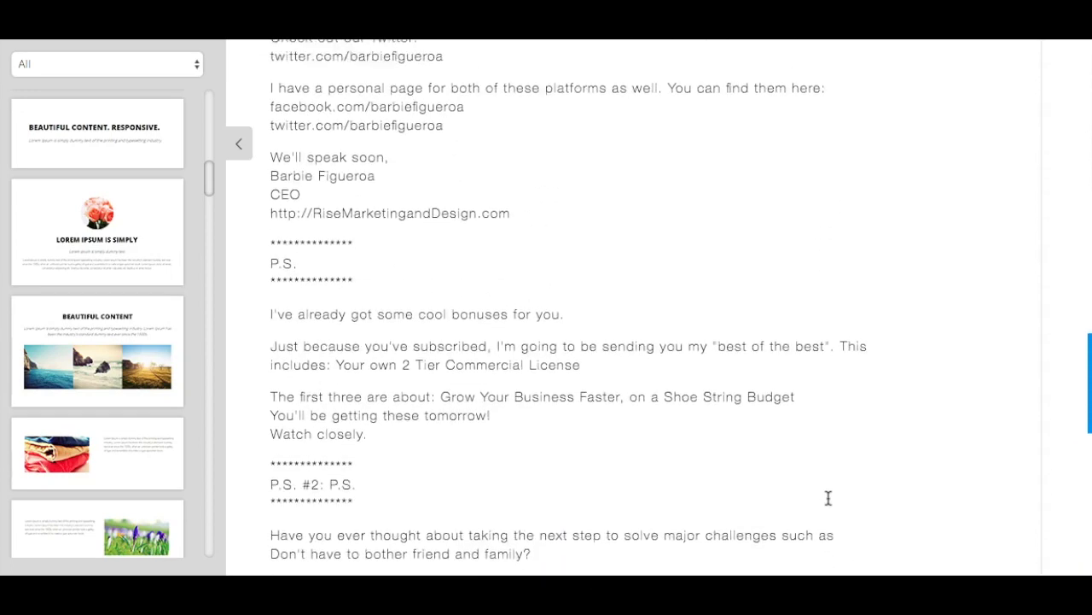
{"action": "scroll", "coordinate": [828, 498], "scroll_direction": "up", "scroll_amount": 5}
{"action": "scroll", "coordinate": [828, 497], "scroll_direction": "up", "scroll_amount": 2}
{"action": "scroll", "coordinate": [828, 497], "scroll_direction": "up", "scroll_amount": 3}
{"action": "scroll", "coordinate": [828, 498], "scroll_direction": "up", "scroll_amount": 3}
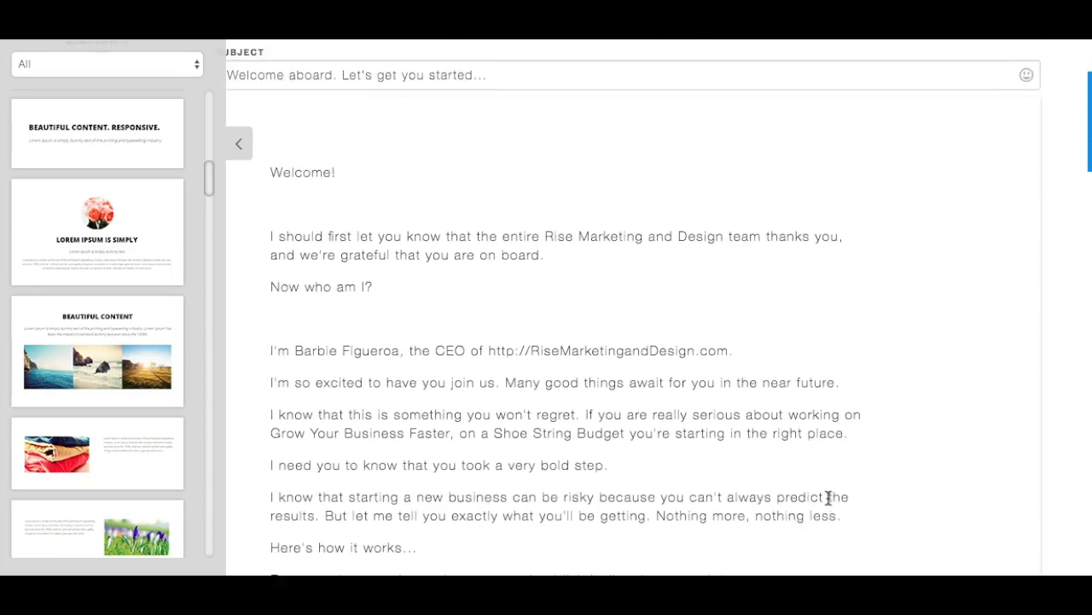
{"action": "scroll", "coordinate": [828, 498], "scroll_direction": "up", "scroll_amount": 3}
{"action": "scroll", "coordinate": [828, 497], "scroll_direction": "up", "scroll_amount": 2}
{"action": "scroll", "coordinate": [321, 295], "scroll_direction": "down", "scroll_amount": 1}
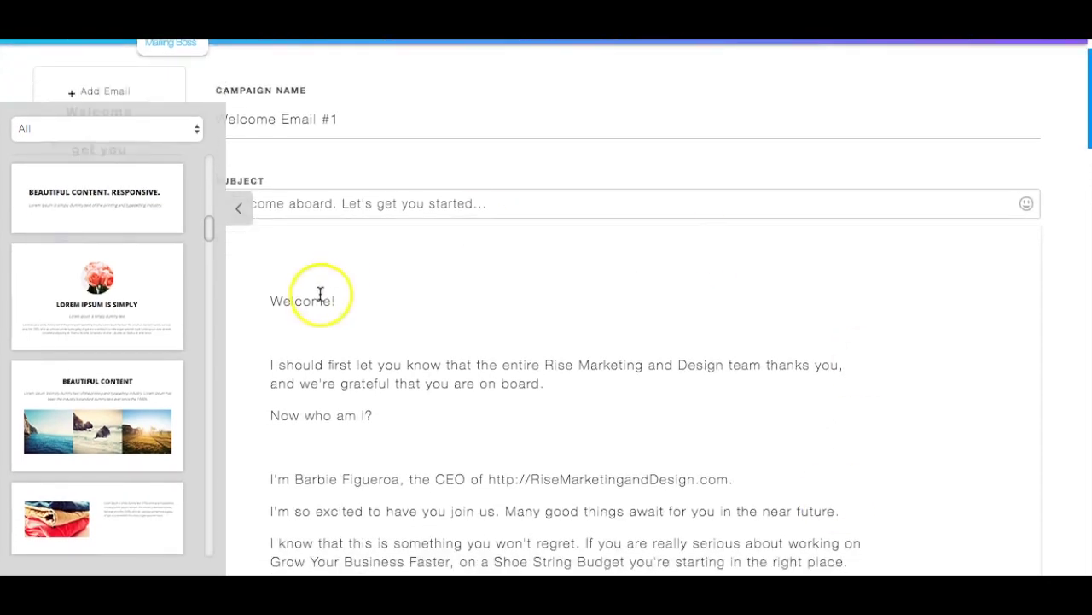
{"action": "left_click", "coordinate": [238, 206]}
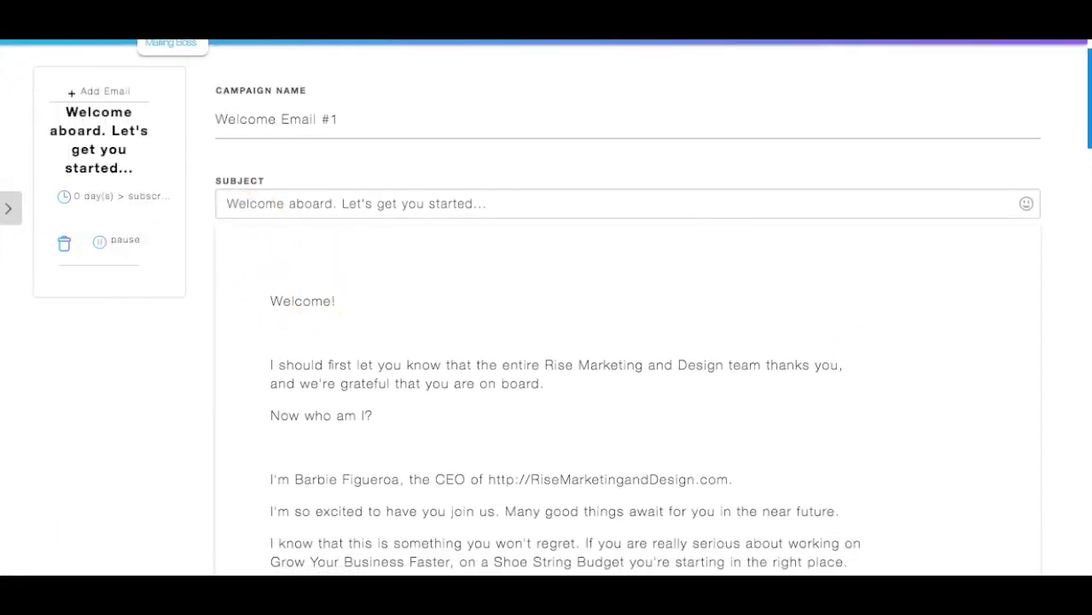
Step: Save Welcome Email #1 with Done and return to the sequence overview
{"action": "scroll", "coordinate": [726, 390], "scroll_direction": "down", "scroll_amount": 10}
{"action": "scroll", "coordinate": [725, 390], "scroll_direction": "down", "scroll_amount": 10}
{"action": "scroll", "coordinate": [768, 409], "scroll_direction": "down", "scroll_amount": 5}
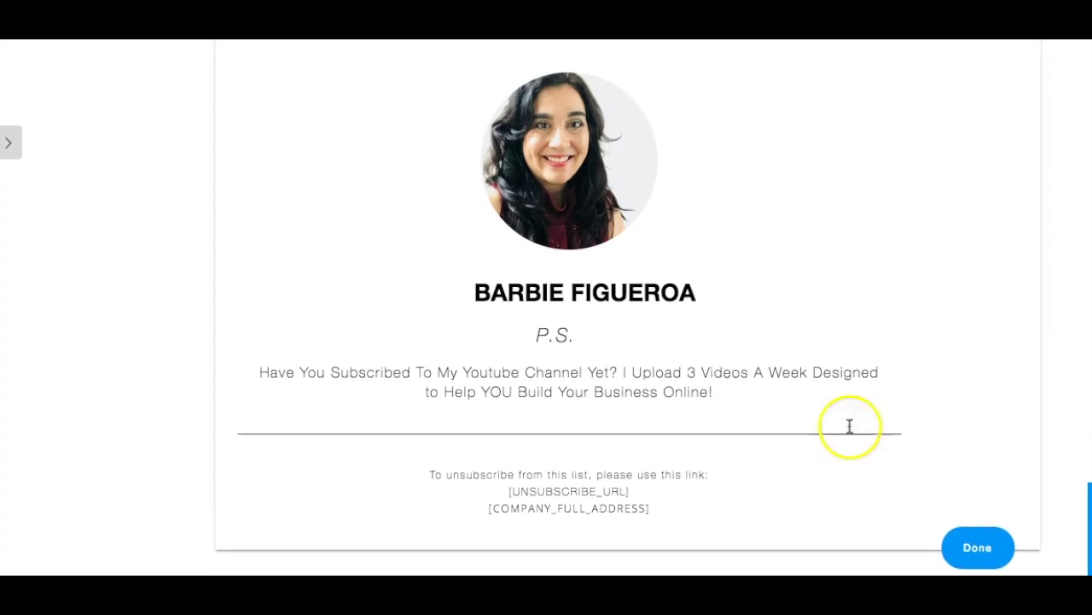
{"action": "left_click", "coordinate": [990, 553]}
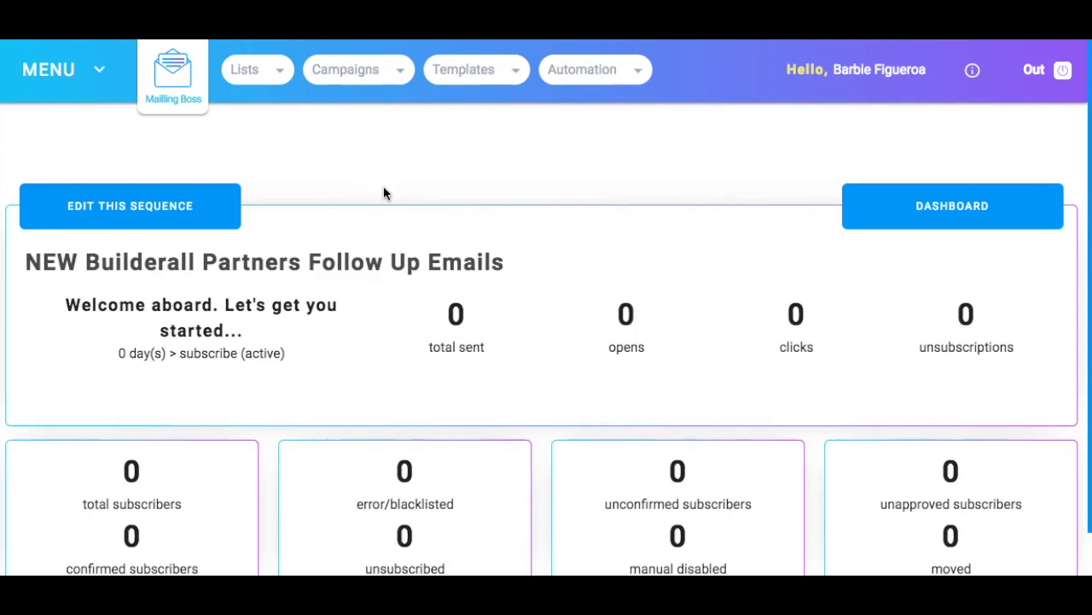
{"action": "scroll", "coordinate": [384, 190], "scroll_direction": "down", "scroll_amount": 1}
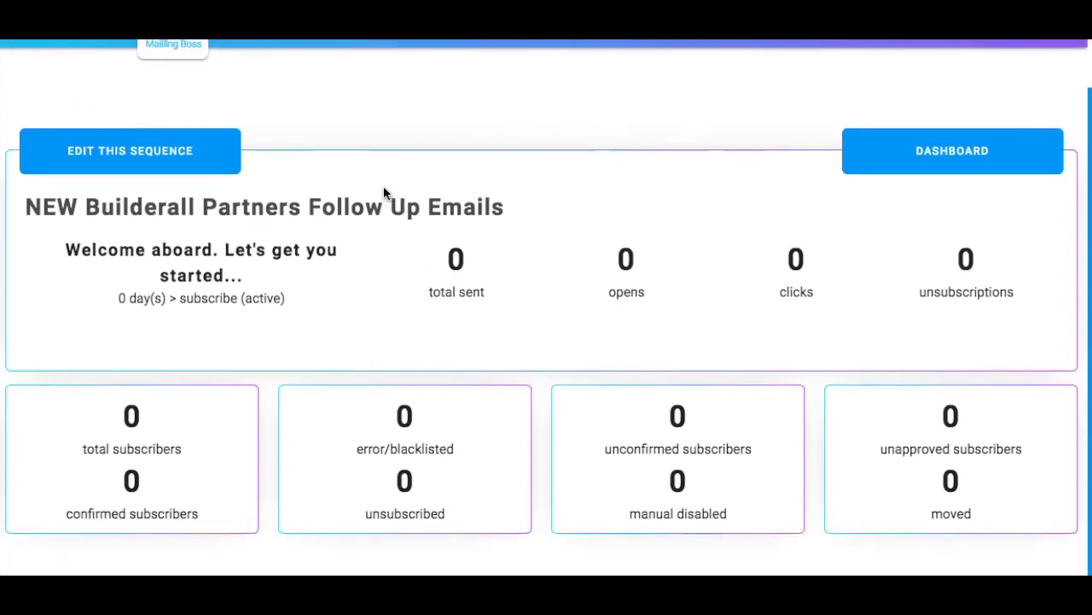
{"action": "scroll", "coordinate": [383, 192], "scroll_direction": "up", "scroll_amount": 1}
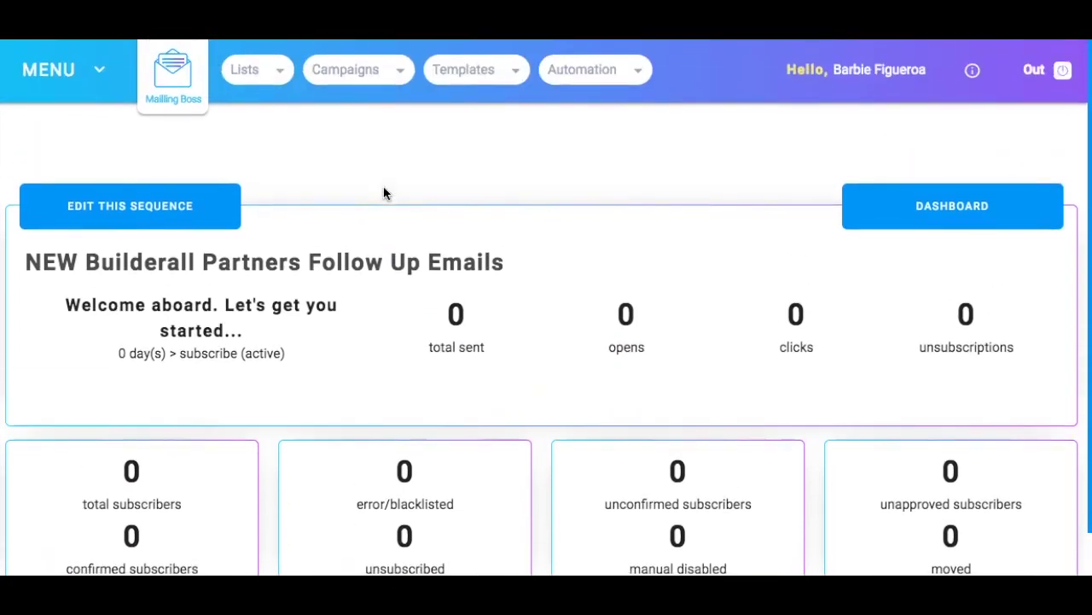